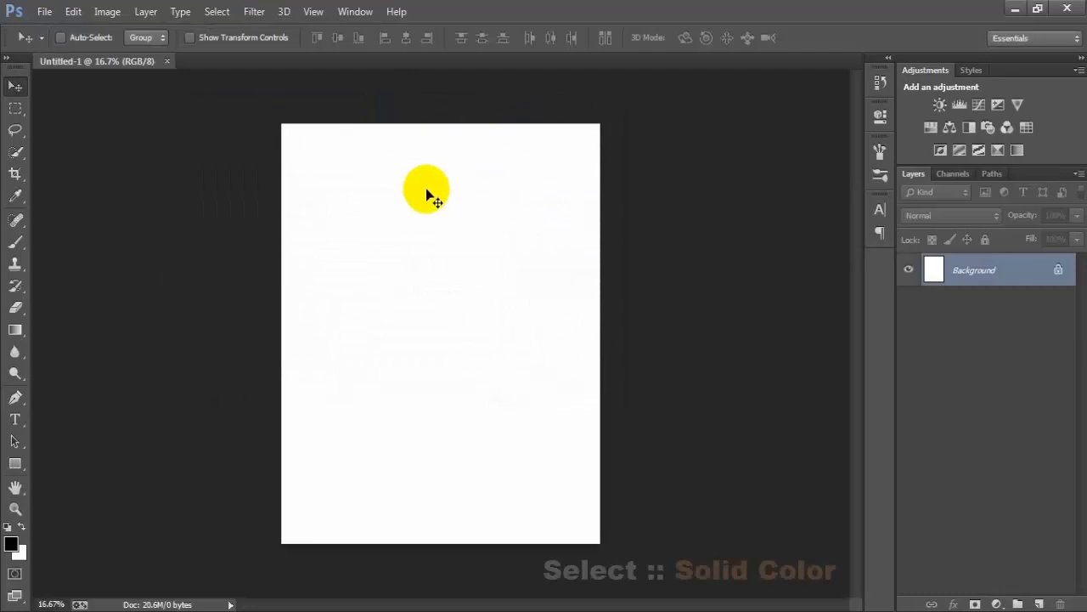
- Add a dark grey Solid Color fill layer above the Background
left_click(996, 605)
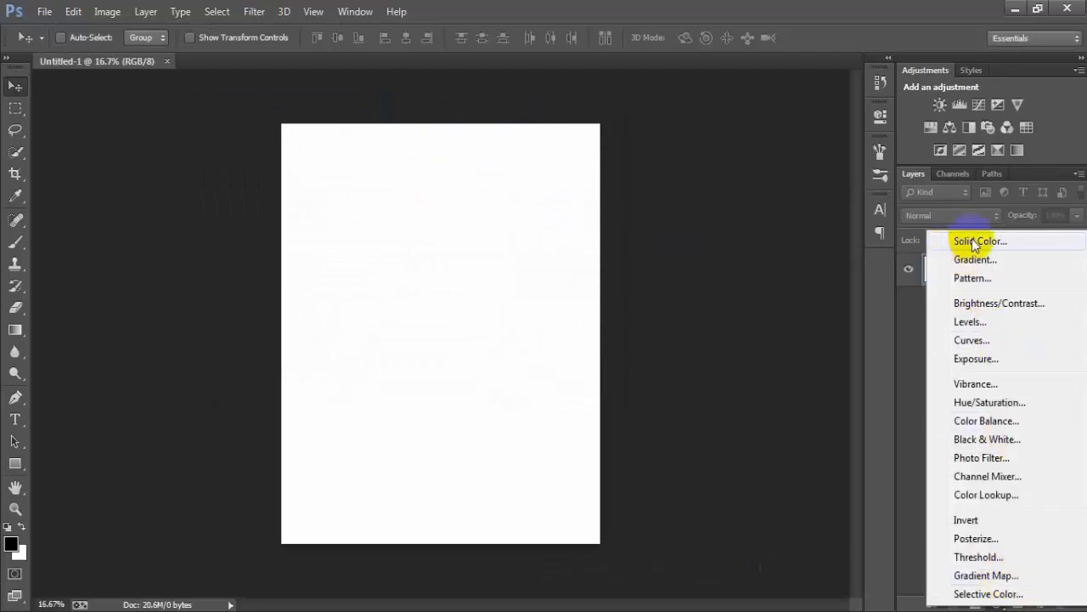
left_click(975, 242)
left_click_drag(417, 306, 312, 297)
left_click(731, 144)
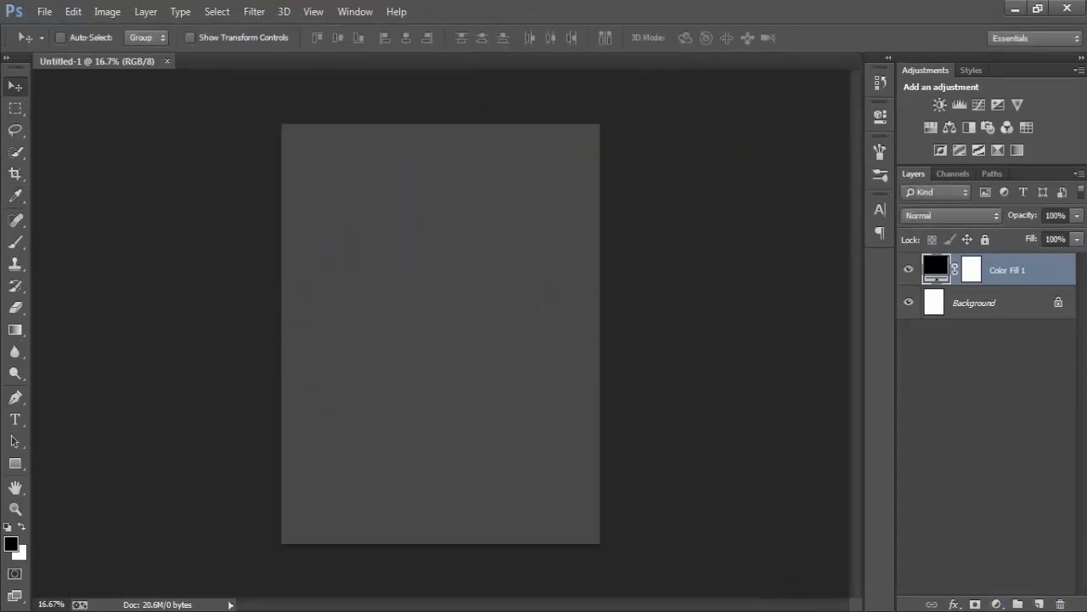
- Create a new layer and draw a tall black rounded rectangle about 438 × 1950 px near the canvas's left side
left_click(985, 434)
left_click(1038, 603)
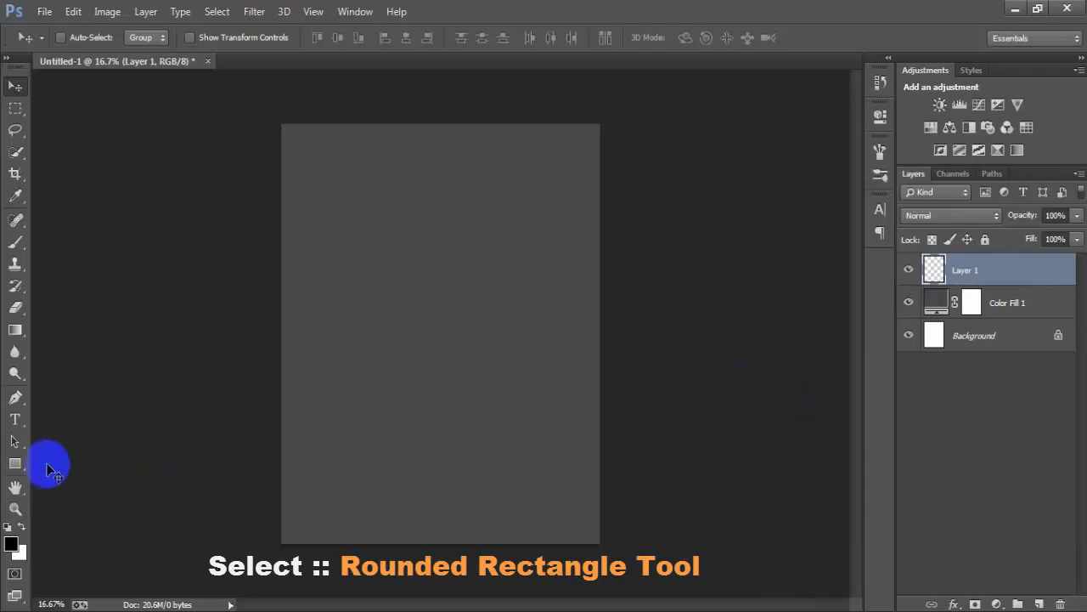
left_click(15, 463)
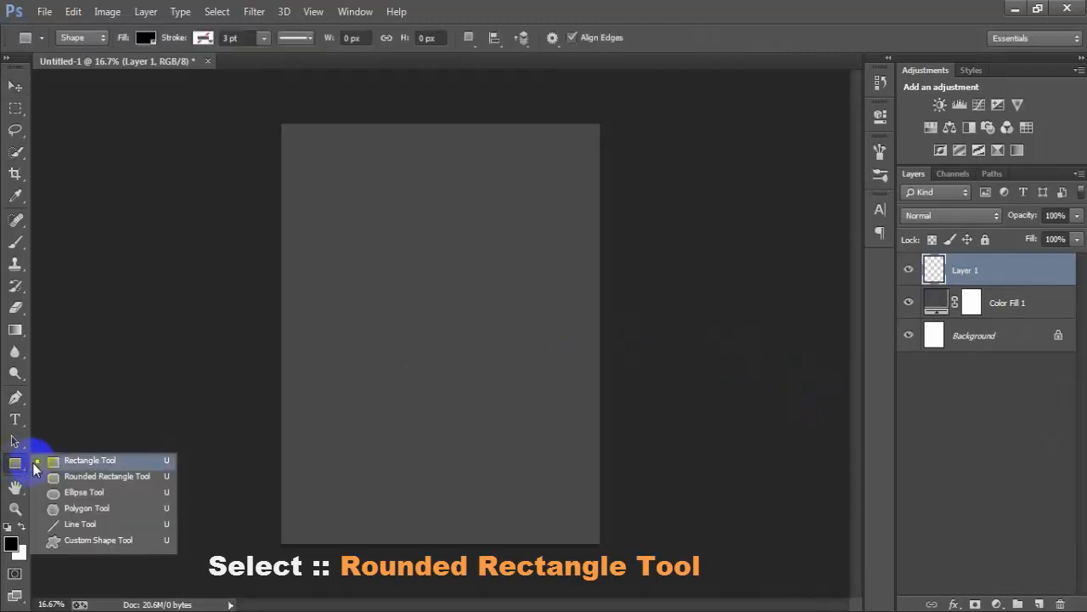
left_click(117, 478)
left_click_drag(307, 178, 363, 450)
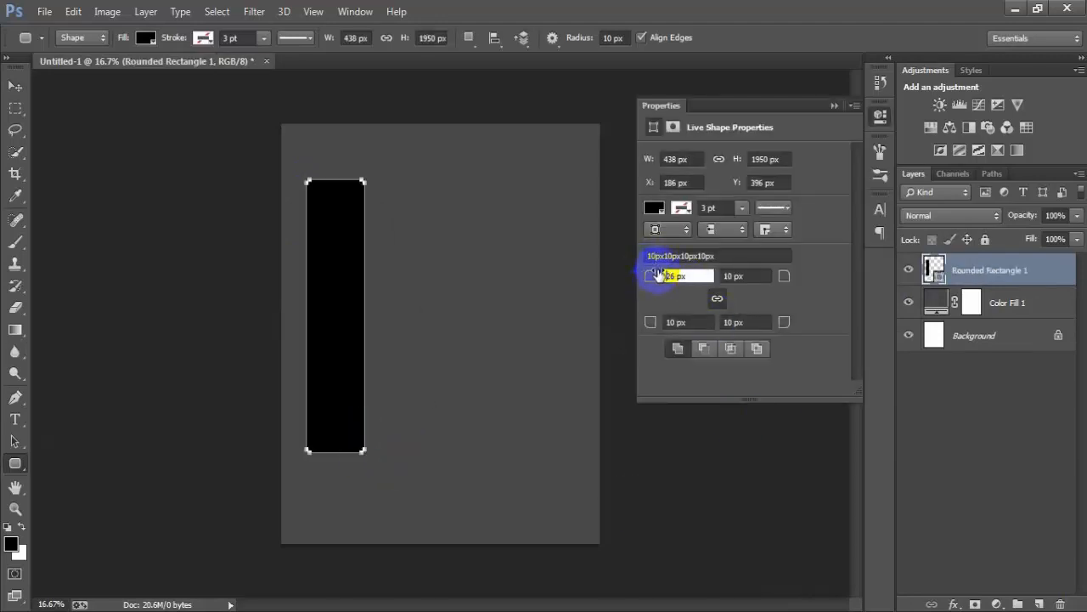
- Set all four corner radii of the rounded rectangle to 219 px and move the shape slightly up and to the right
left_click_drag(658, 274, 825, 272)
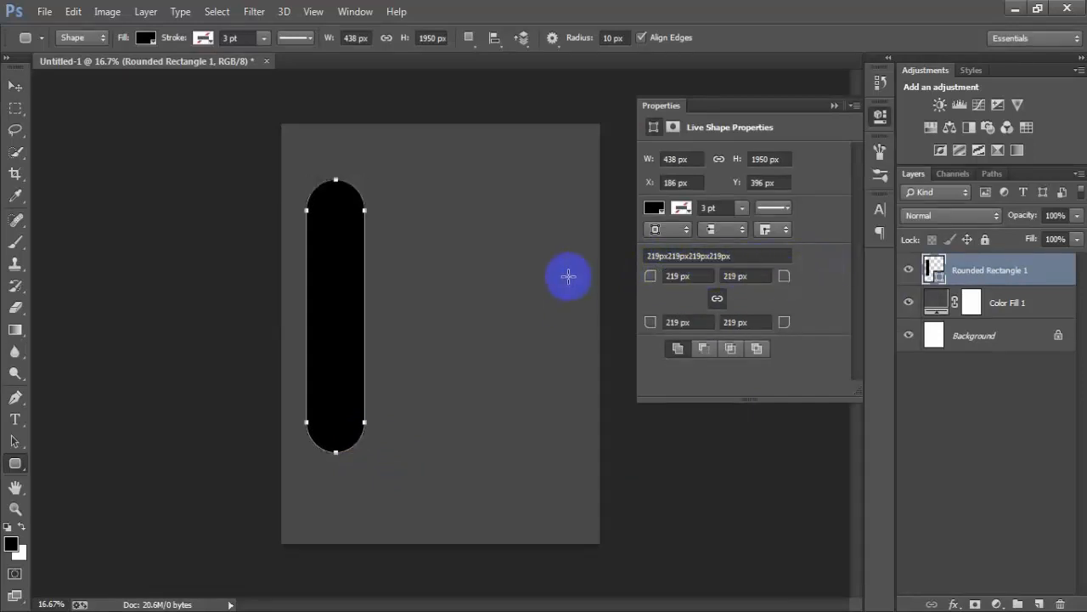
left_click(14, 87)
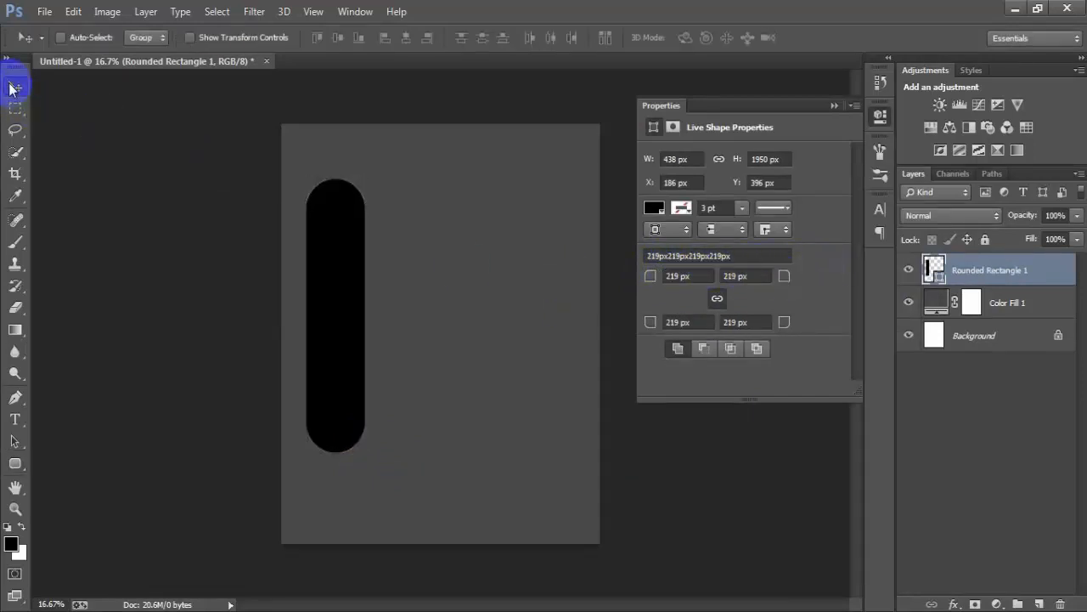
left_click(834, 105)
left_click_drag(323, 335, 335, 324)
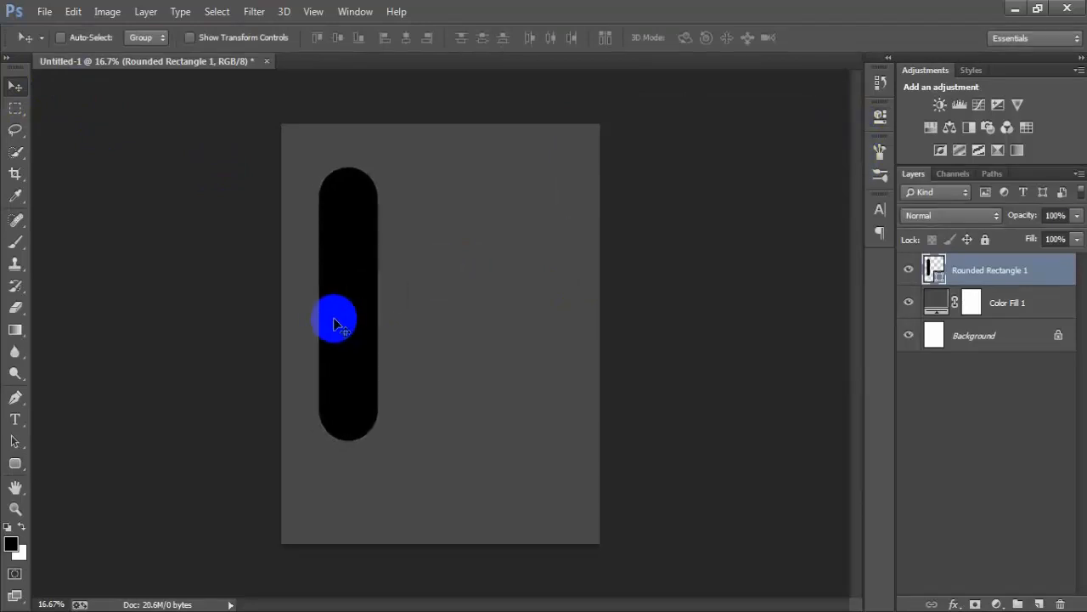
- Rasterize the rounded rectangle's shape layer
right_click(1061, 279)
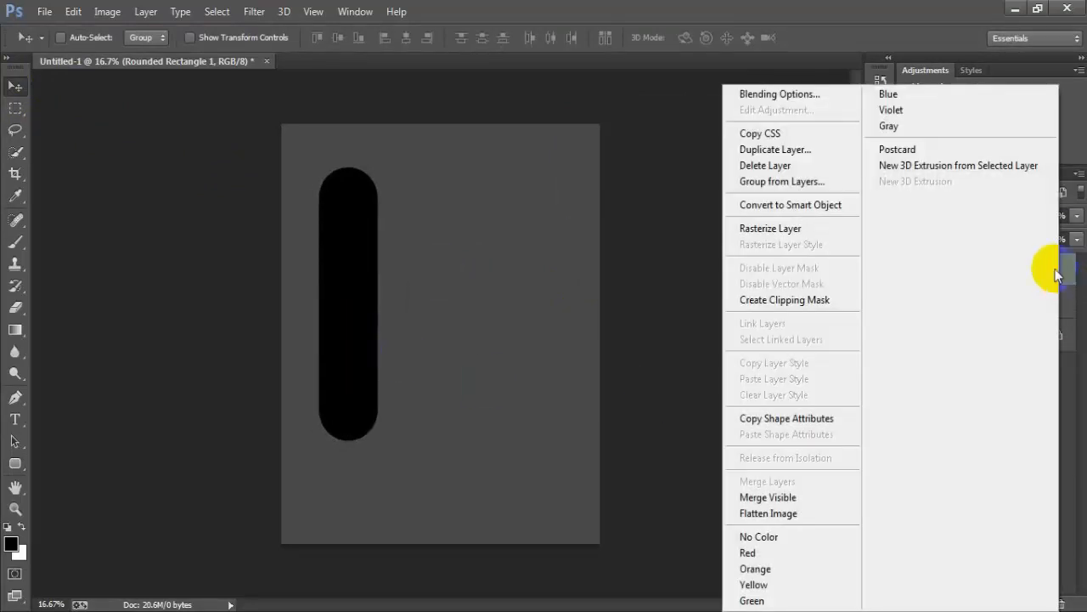
left_click(767, 225)
left_click(910, 277)
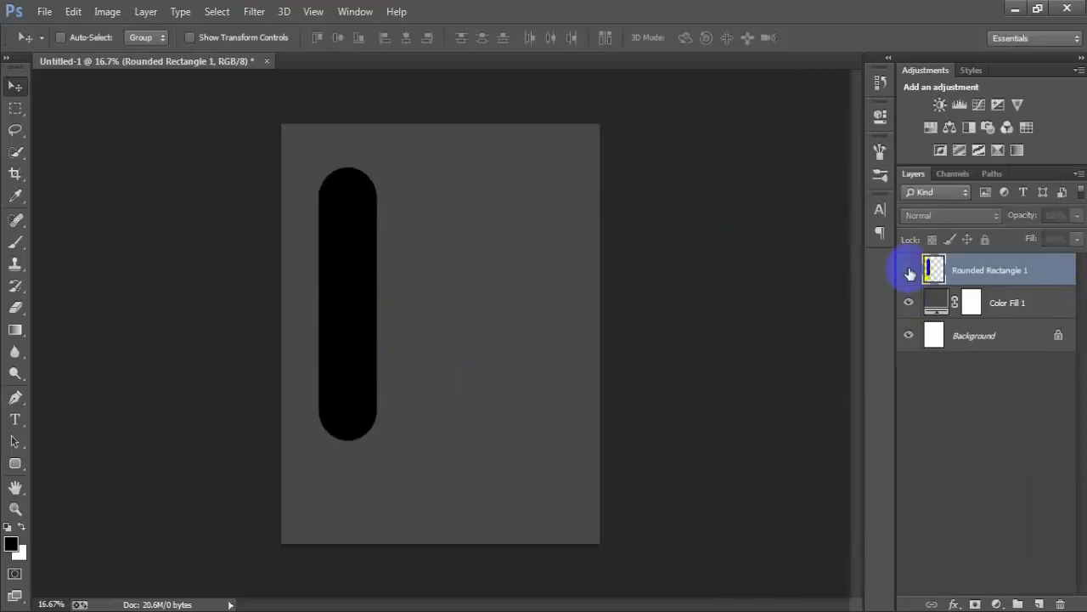
left_click(910, 276)
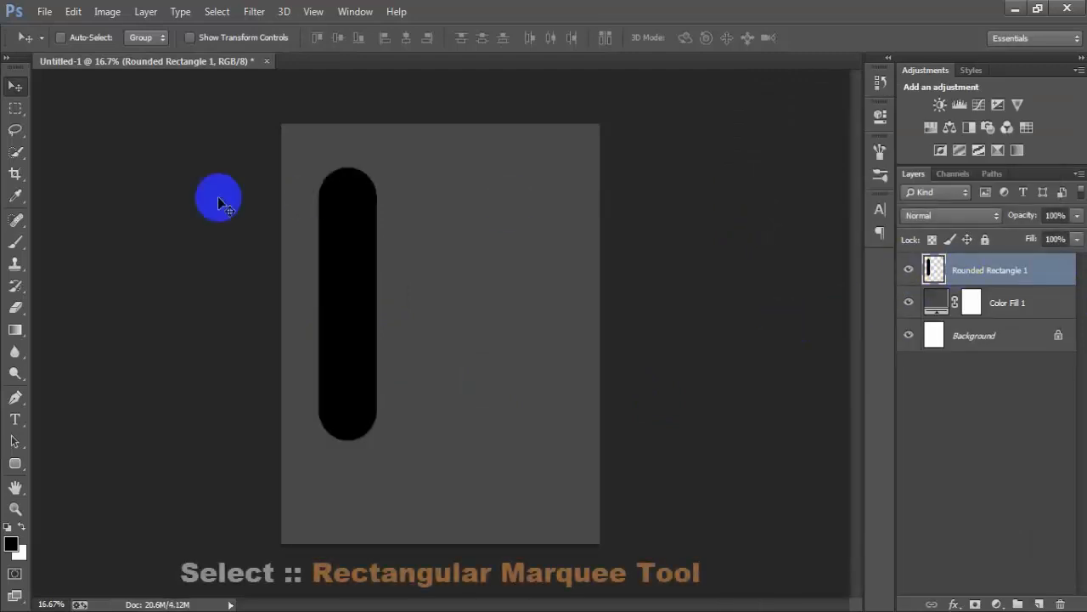
- Select a rectangular area about 6.7 in wide over the bar's rounded top, delete those pixels to square the end, and deselect
left_click_drag(13, 106, 68, 117)
left_click(68, 107)
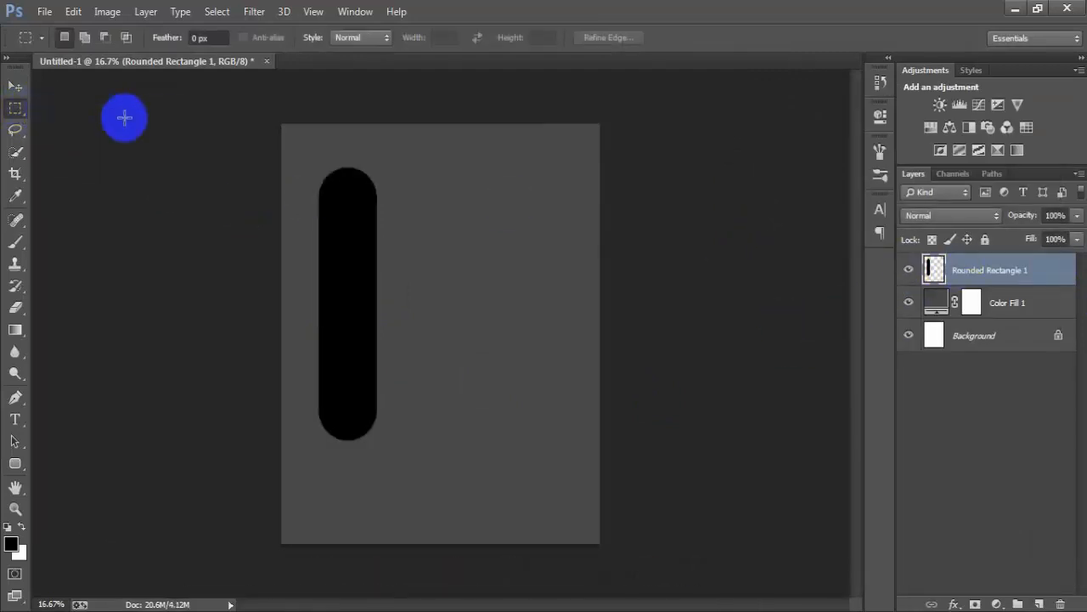
left_click_drag(281, 129, 547, 197)
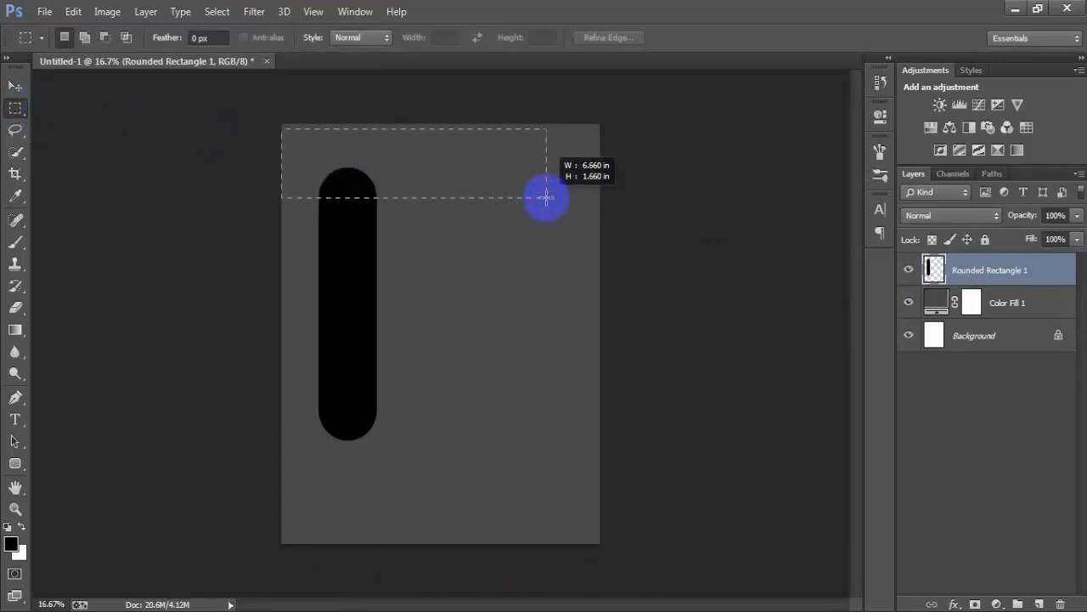
left_click_drag(546, 197, 546, 197)
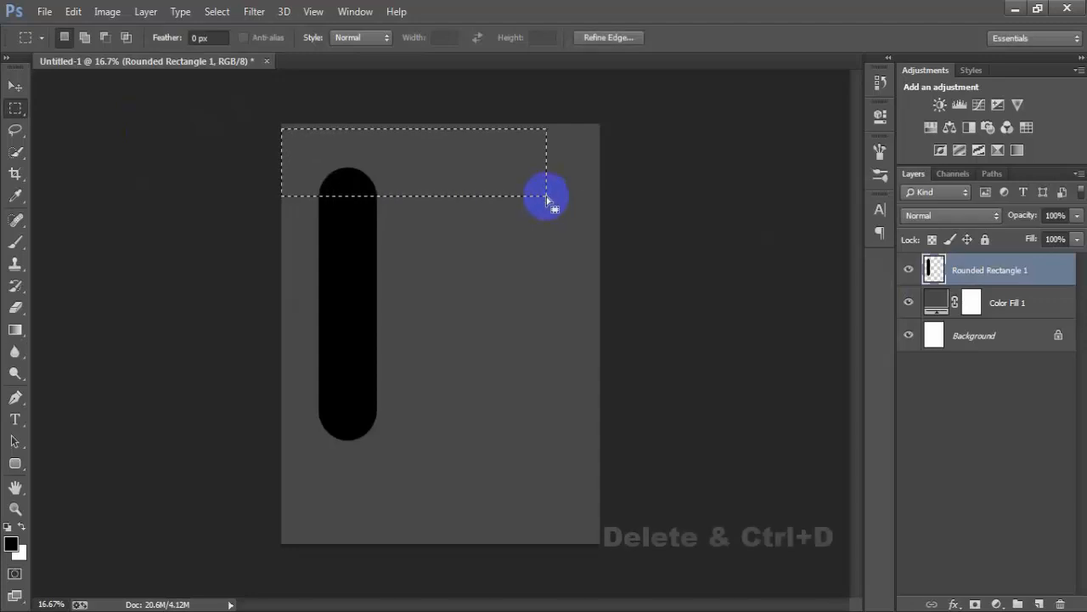
key("Delete")
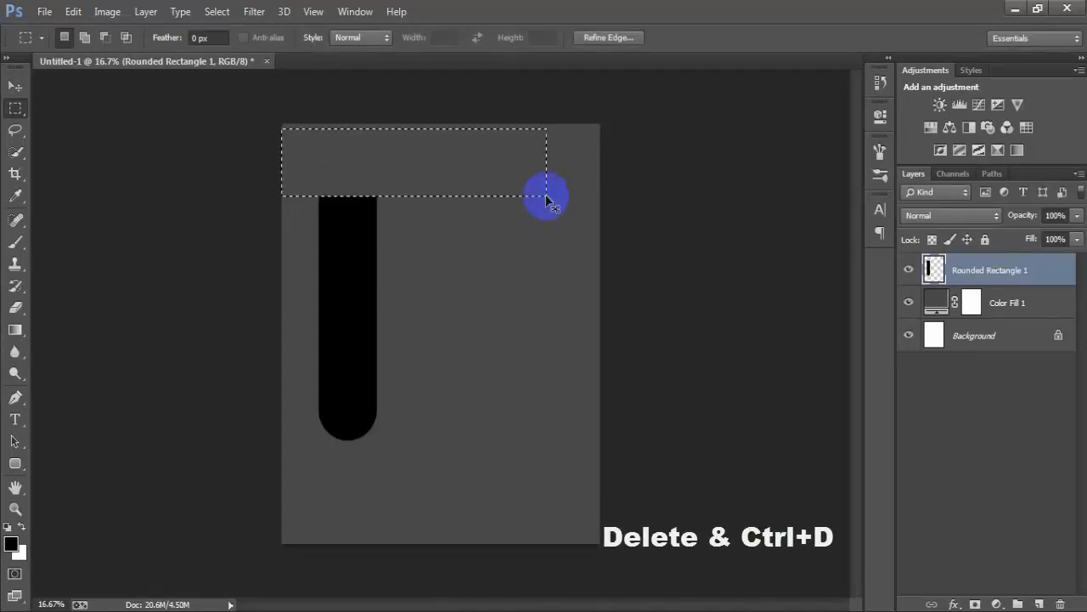
key("ctrl+d")
- Free-transform the black bar to make it wider and slightly taller, and move it up toward the canvas's upper-left corner
left_click(16, 86)
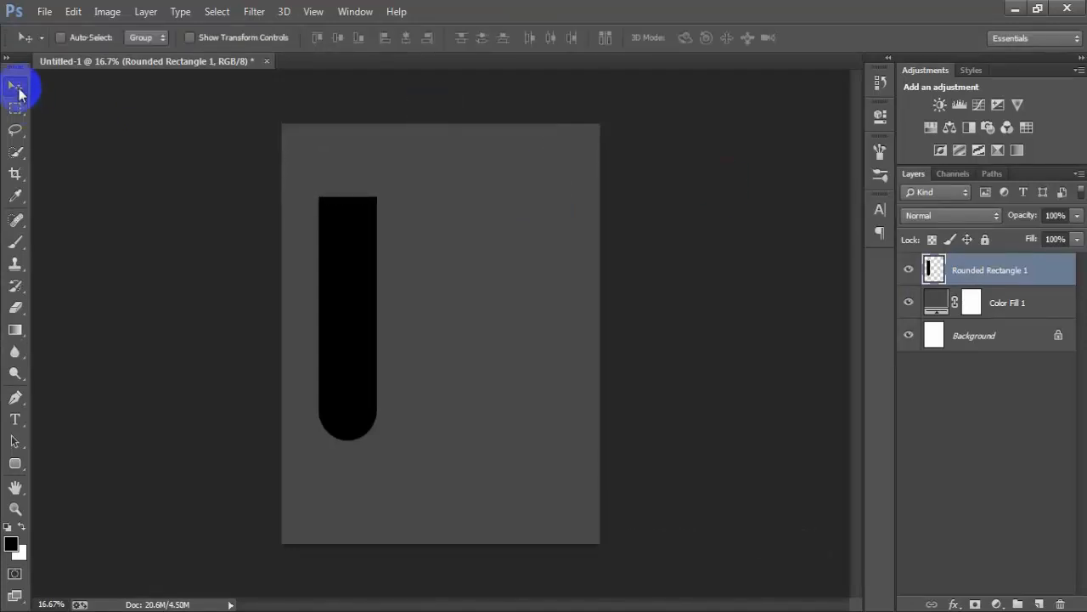
key("ctrl+t")
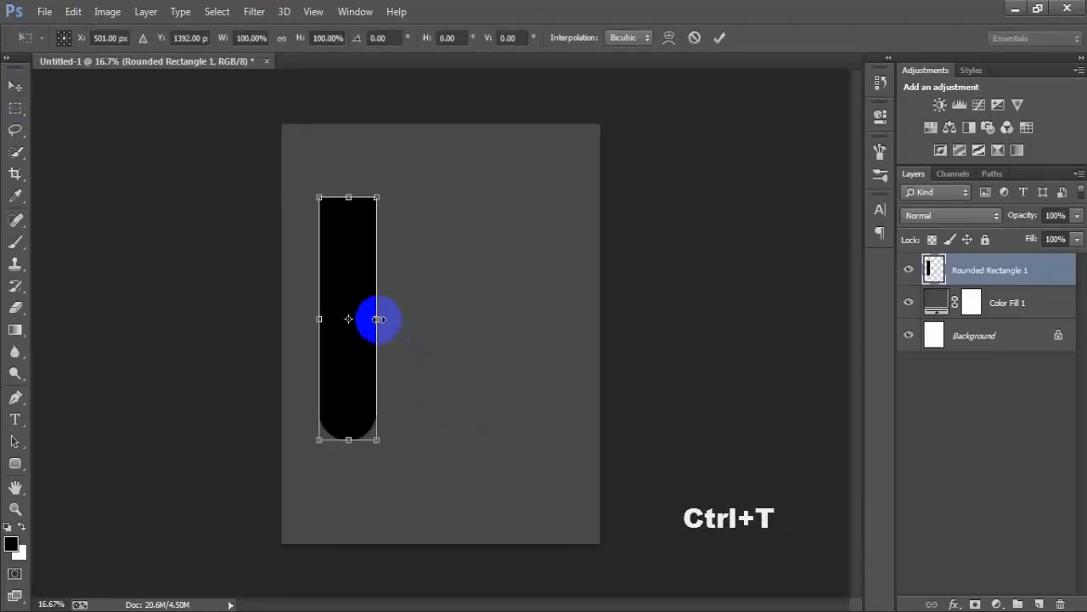
left_click_drag(380, 319, 385, 318)
left_click_drag(384, 439, 347, 383)
left_click(719, 38)
left_click(1000, 274)
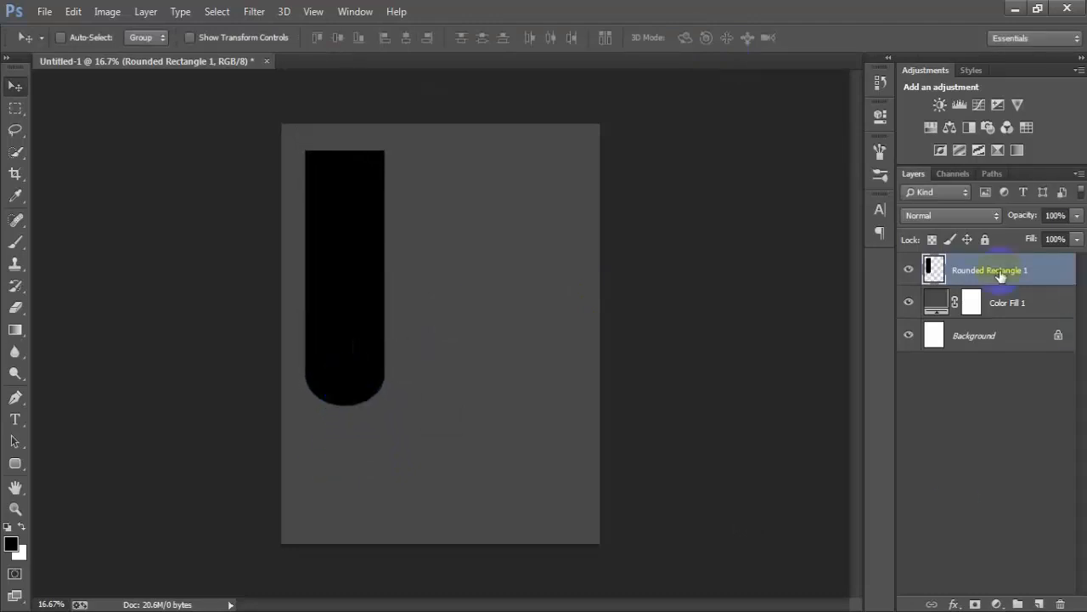
left_click(909, 271)
left_click(909, 271)
- Apply a Color Overlay of FF0F00 to the bar's layer and collapse its effects list
double_click(1054, 279)
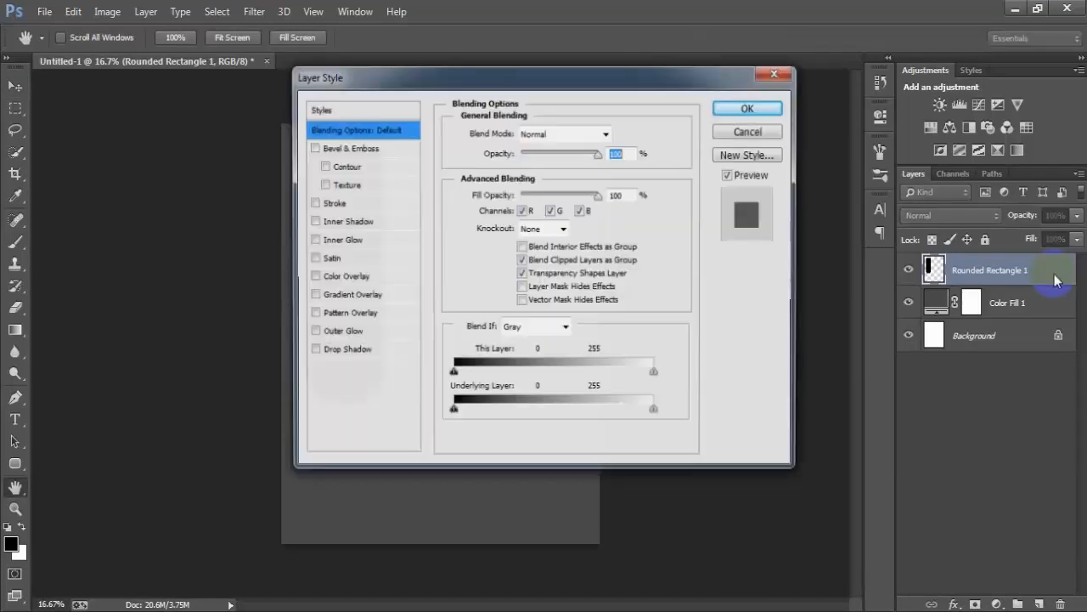
left_click_drag(444, 63, 558, 89)
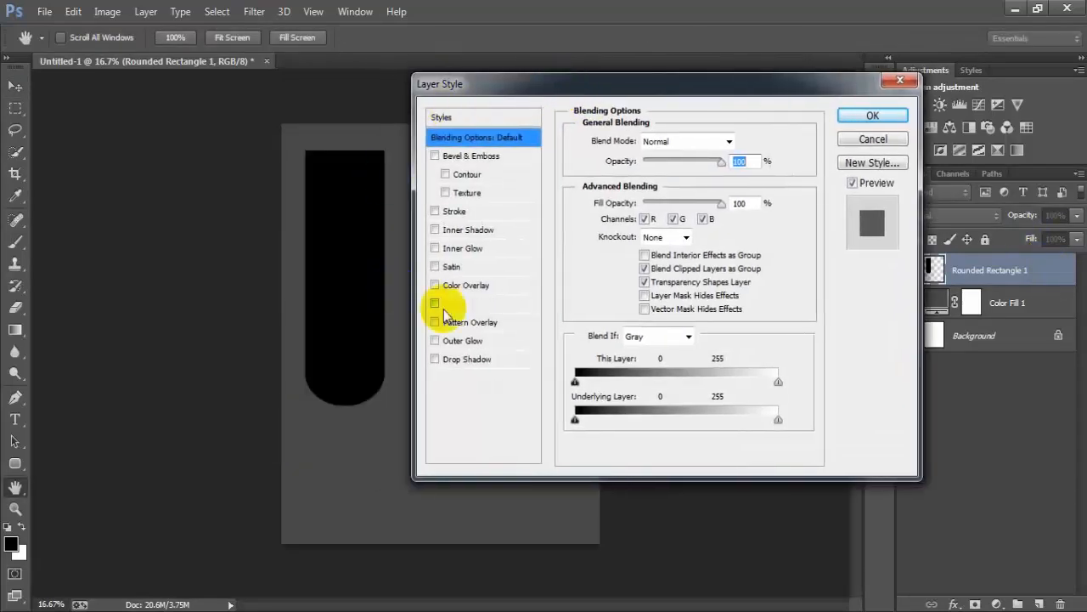
left_click(544, 288)
left_click(736, 143)
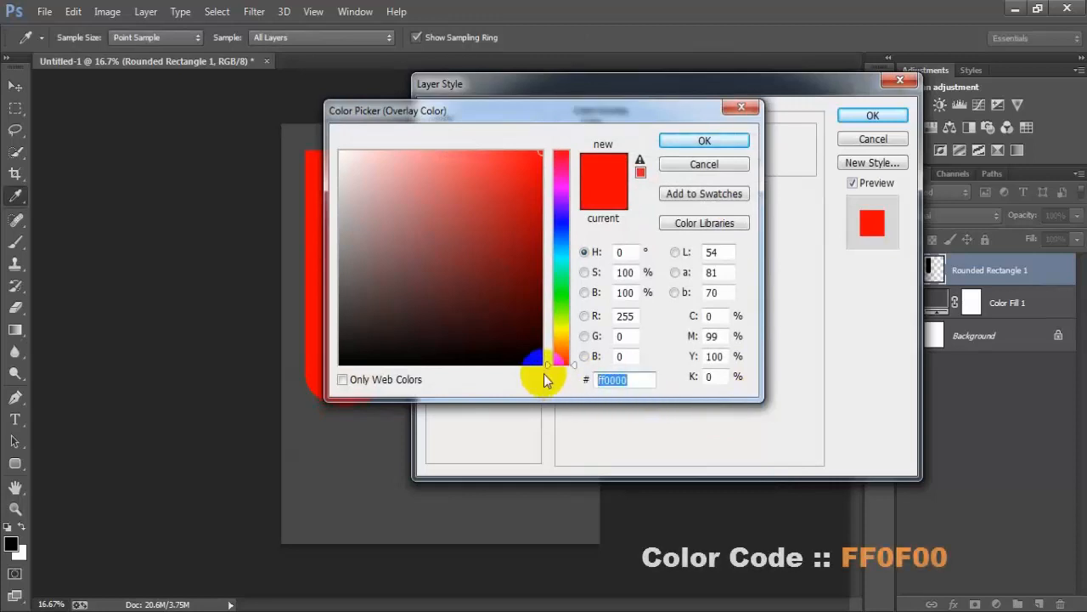
type("FF0F00")
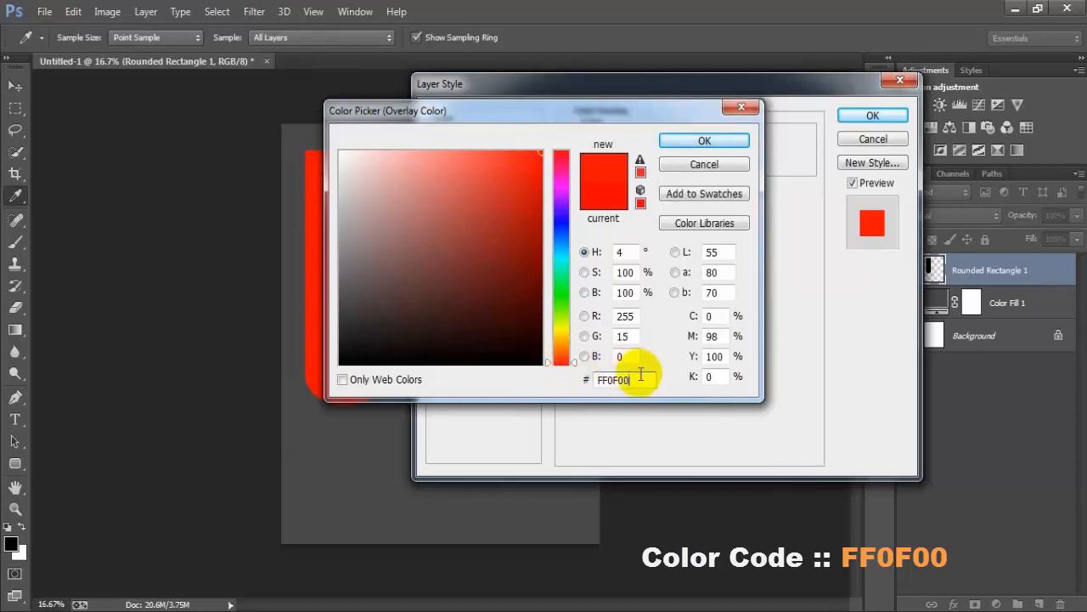
left_click_drag(640, 380, 567, 381)
left_click(724, 141)
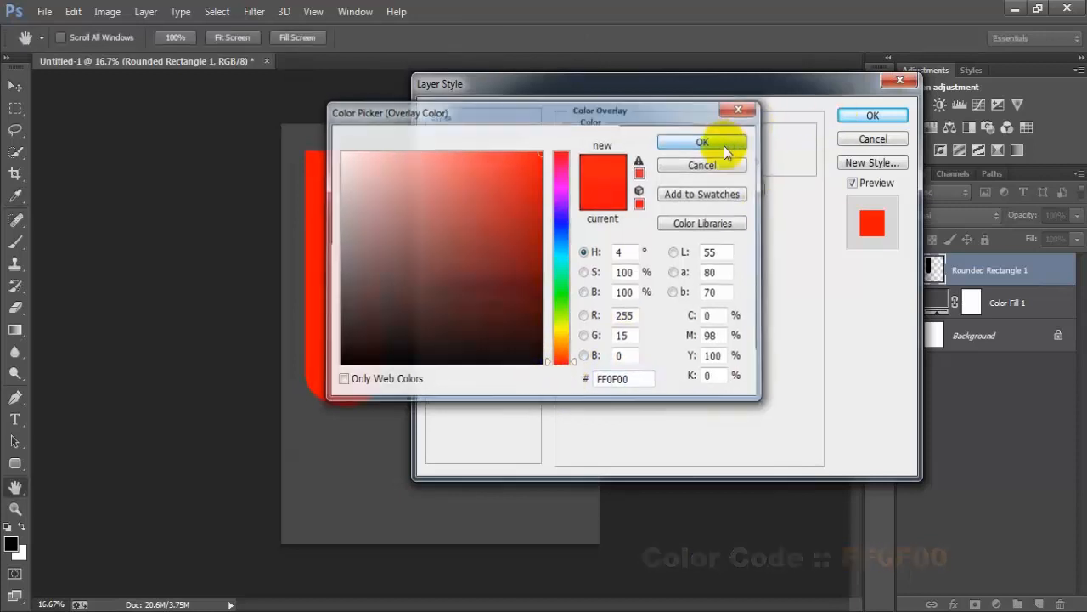
left_click(871, 115)
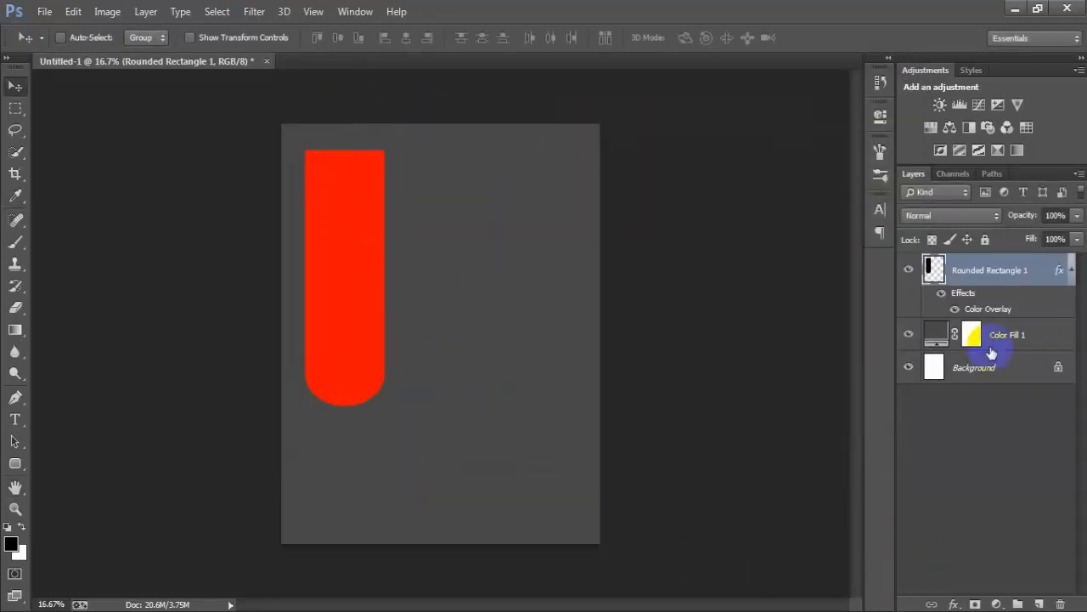
left_click(1072, 270)
left_click(908, 271)
left_click(909, 271)
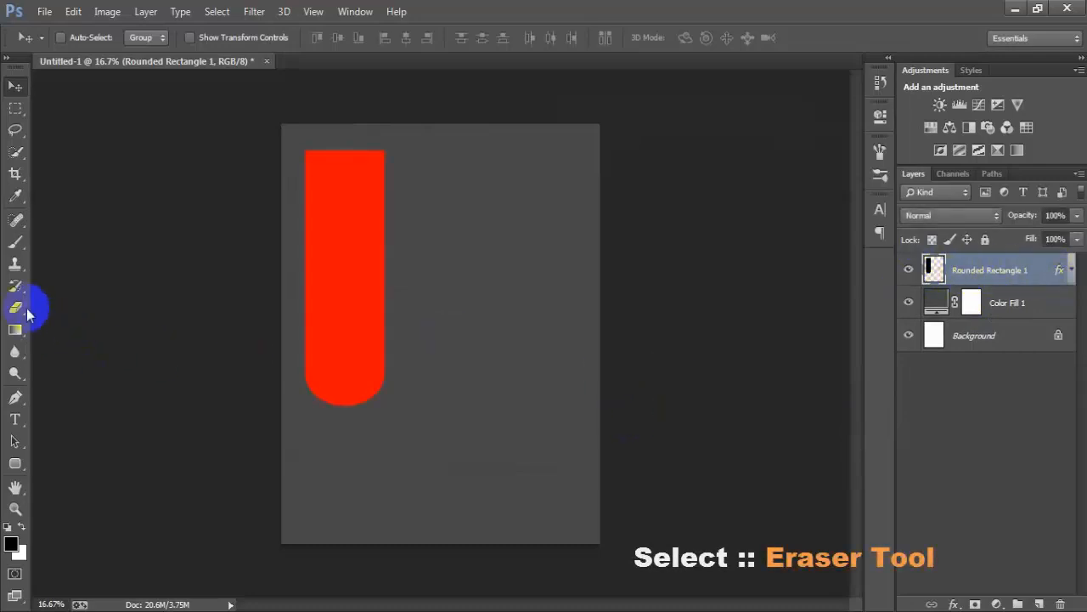
- Roughen the bar's right edge with the Eraser, using the 258 px textured brush enlarged to 1700 px
left_click_drag(16, 308, 85, 305)
right_click(443, 222)
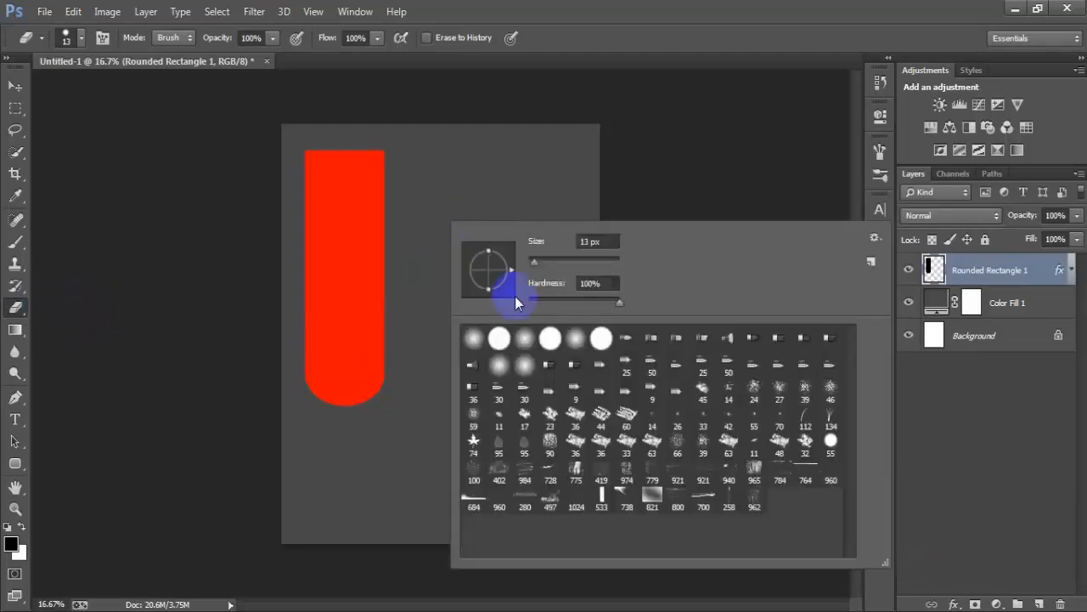
left_click(731, 505)
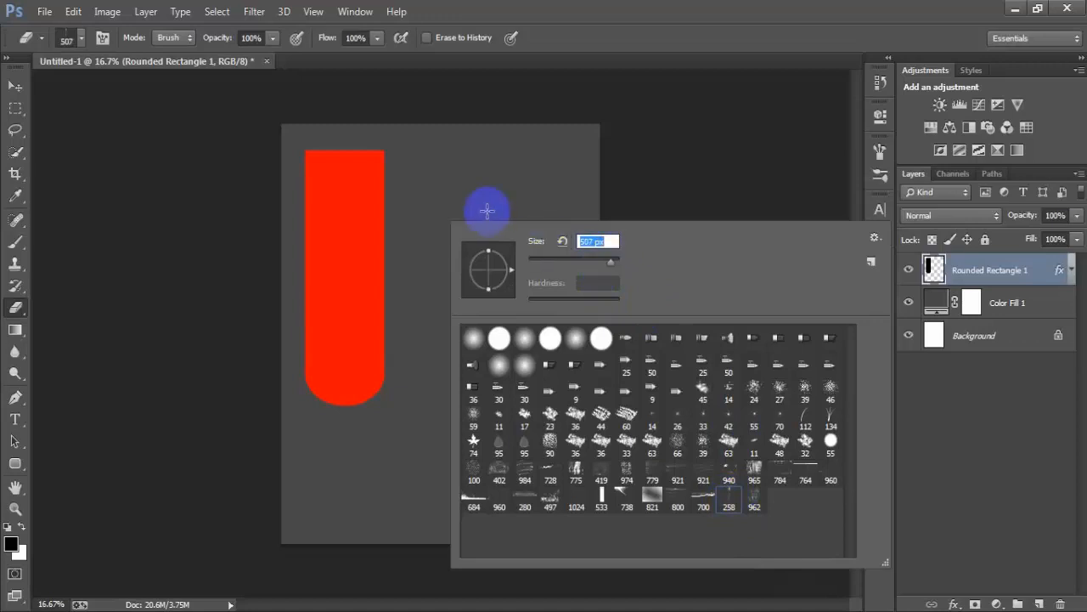
left_click(587, 40)
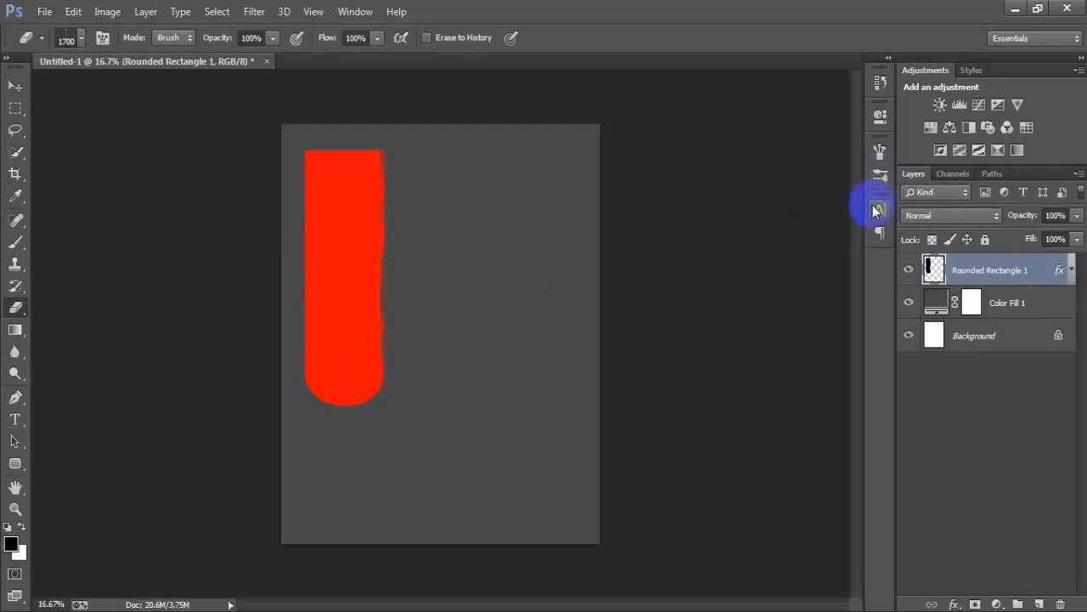
- Set the eraser tip's angle to 180° and its size to 1786 px, and roughen the bar's left edge
left_click(881, 176)
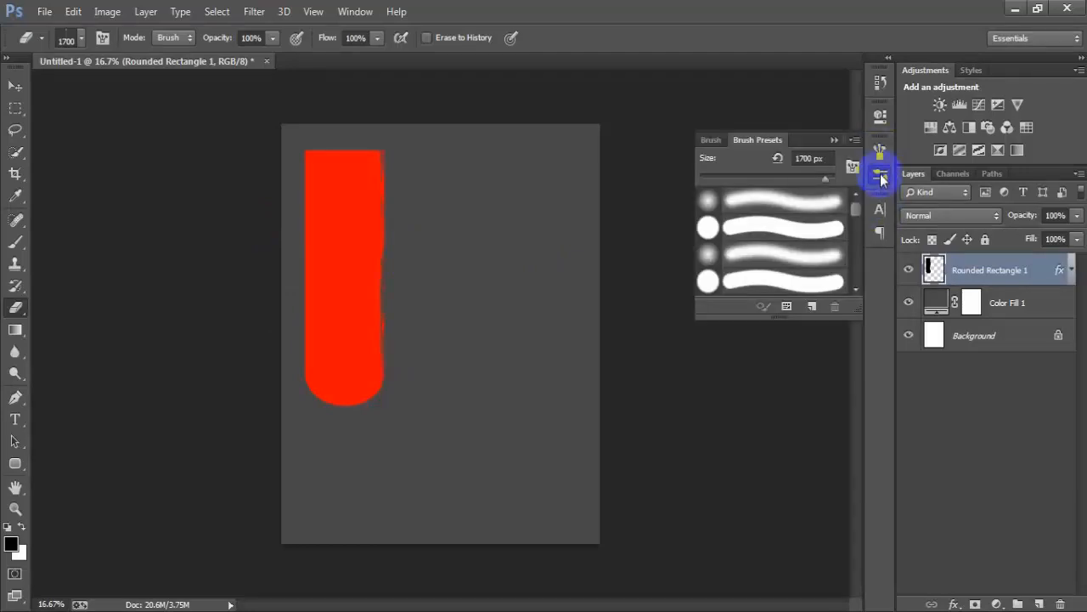
left_click(881, 153)
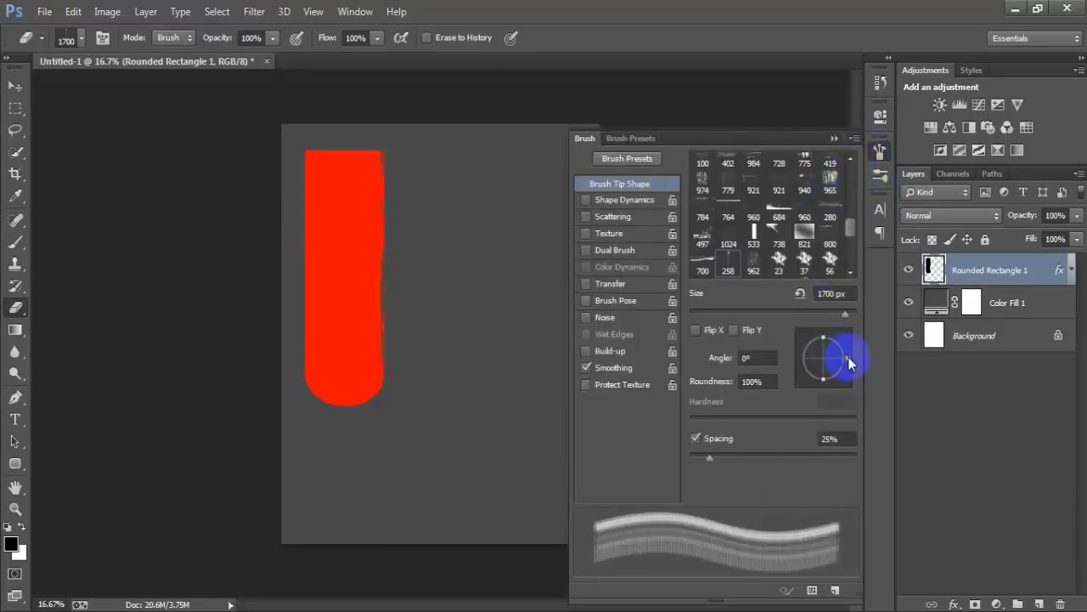
mouse_move(850, 363)
left_mouse_down()
mouse_move(802, 344)
mouse_move(798, 366)
left_mouse_up()
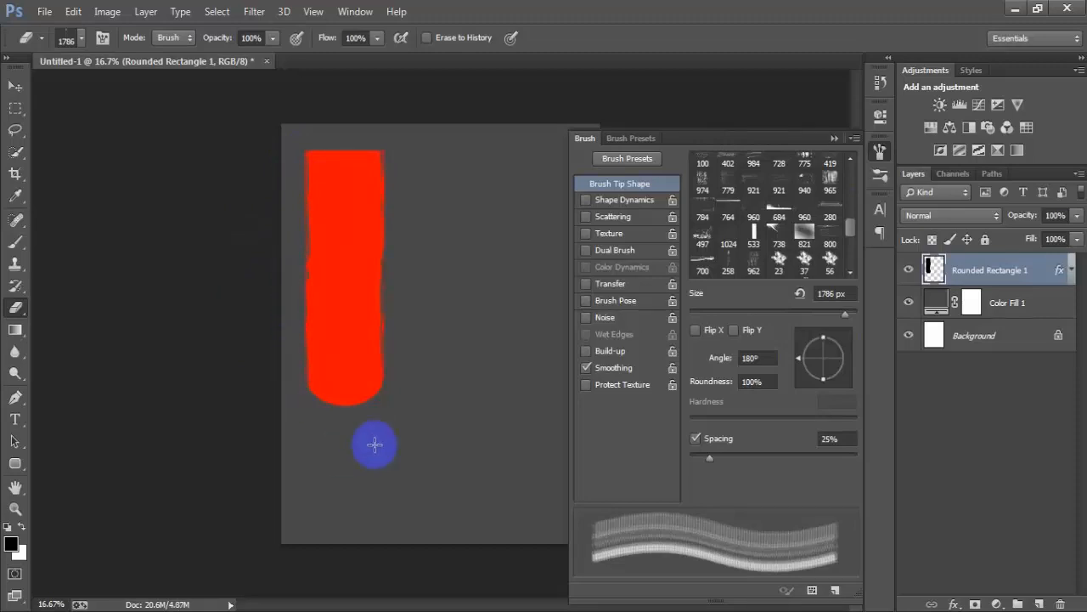
- Roughen the bar's top edge with the eraser tip at 93° and its rounded bottom edge with the tip at -90°
mouse_move(801, 361)
left_mouse_down()
mouse_move(801, 339)
mouse_move(824, 331)
left_mouse_up()
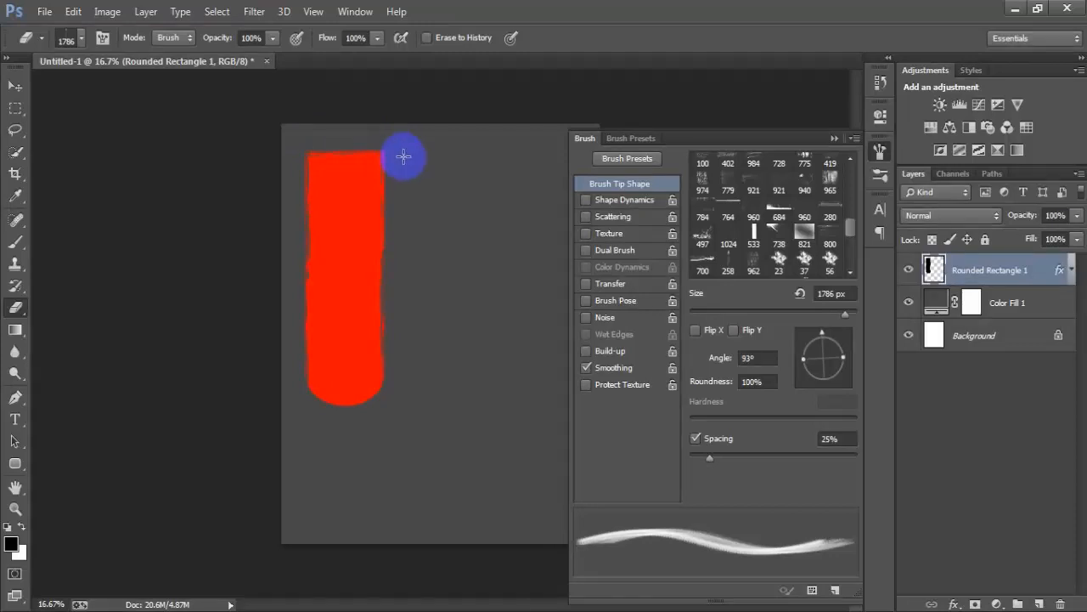
mouse_move(826, 331)
left_mouse_down()
mouse_move(847, 361)
mouse_move(826, 397)
left_mouse_up()
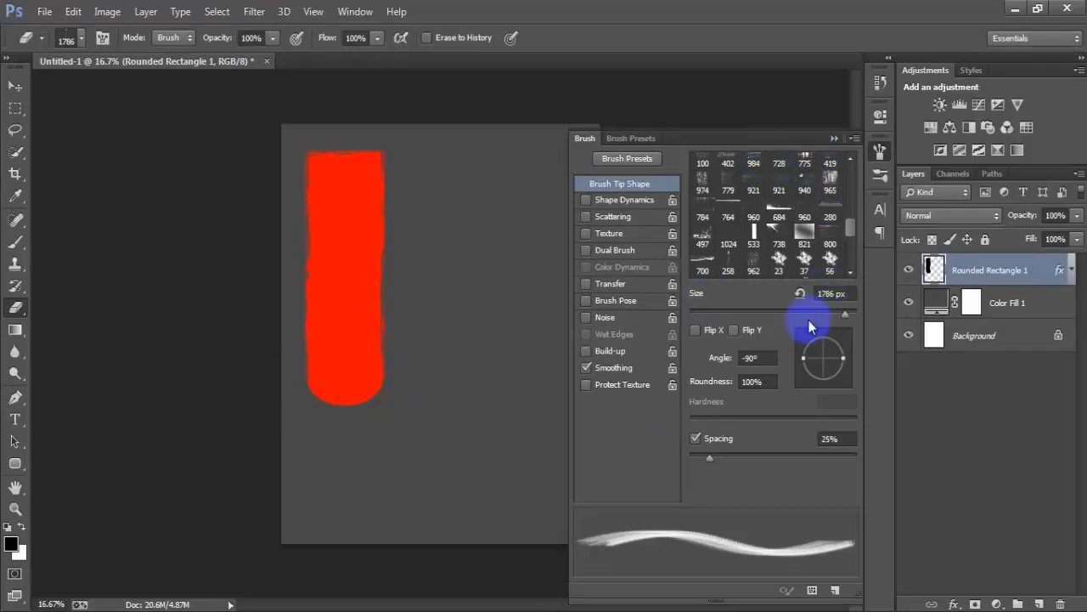
left_click(833, 138)
left_click(15, 87)
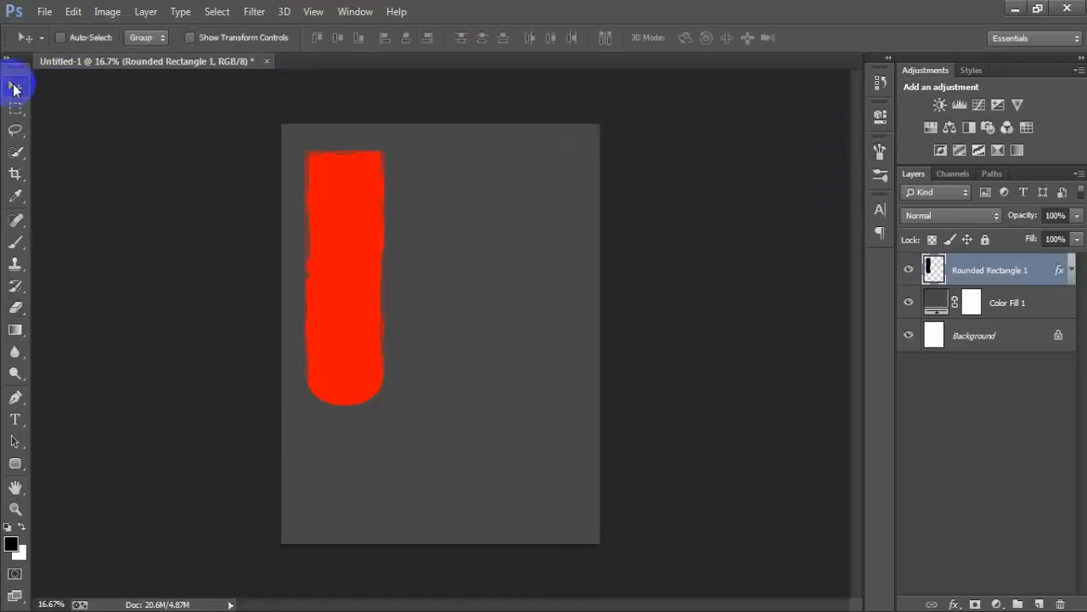
left_click(909, 269)
left_click(908, 270)
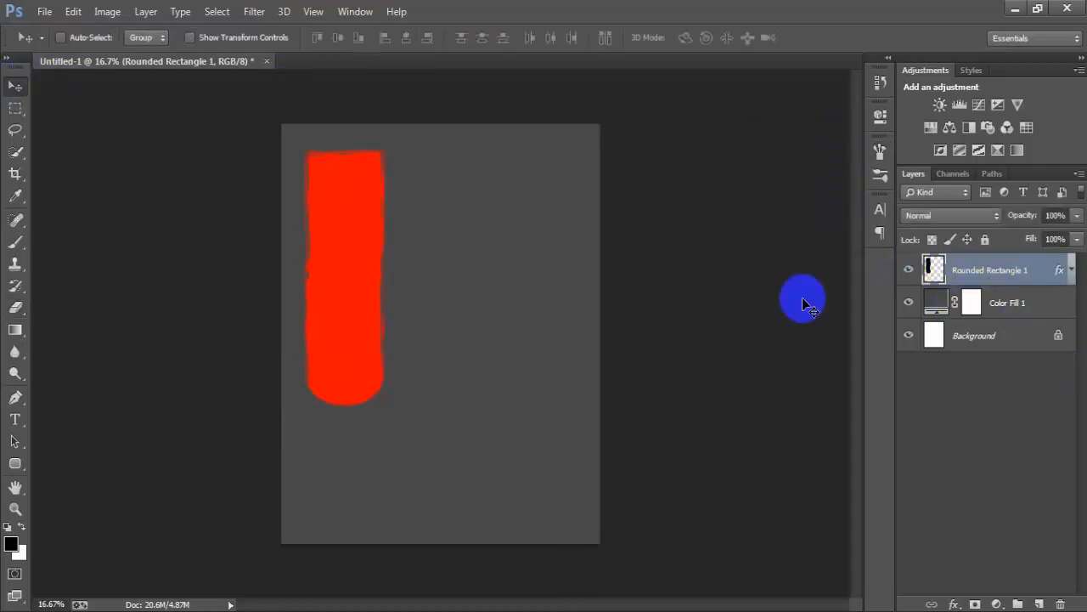
- Duplicate the red bar's layer and place the copy directly beside the original on its right
key("ctrl+j")
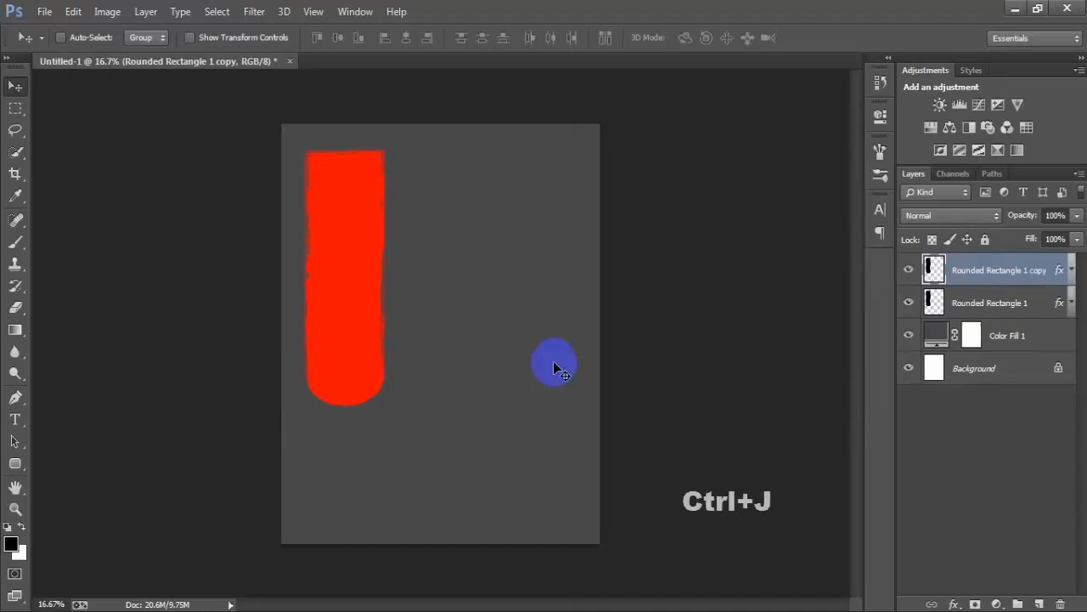
left_click_drag(335, 348, 402, 346)
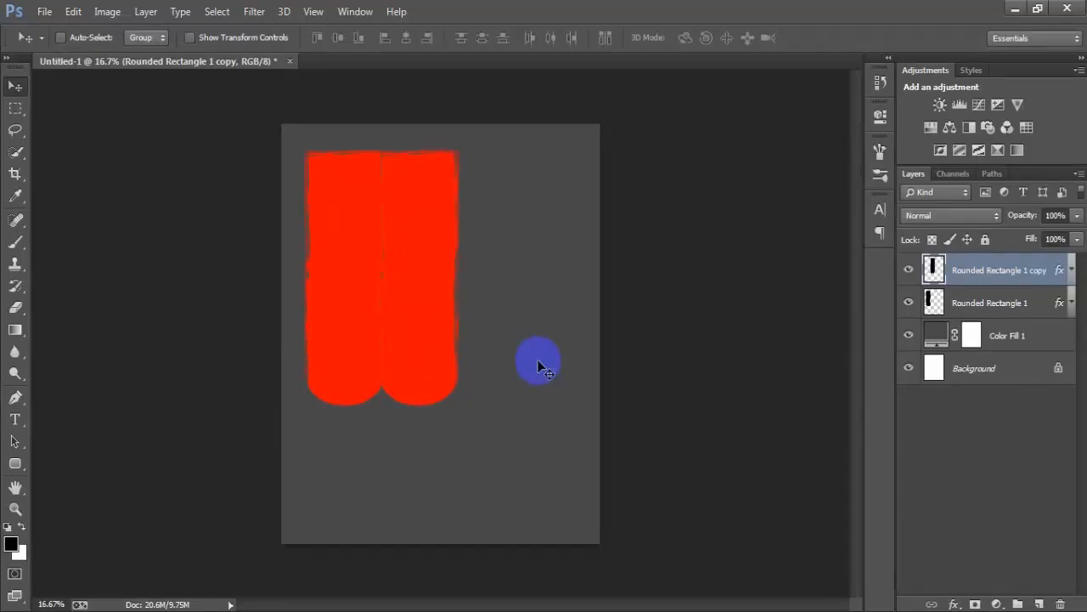
left_click(907, 270)
left_click(907, 270)
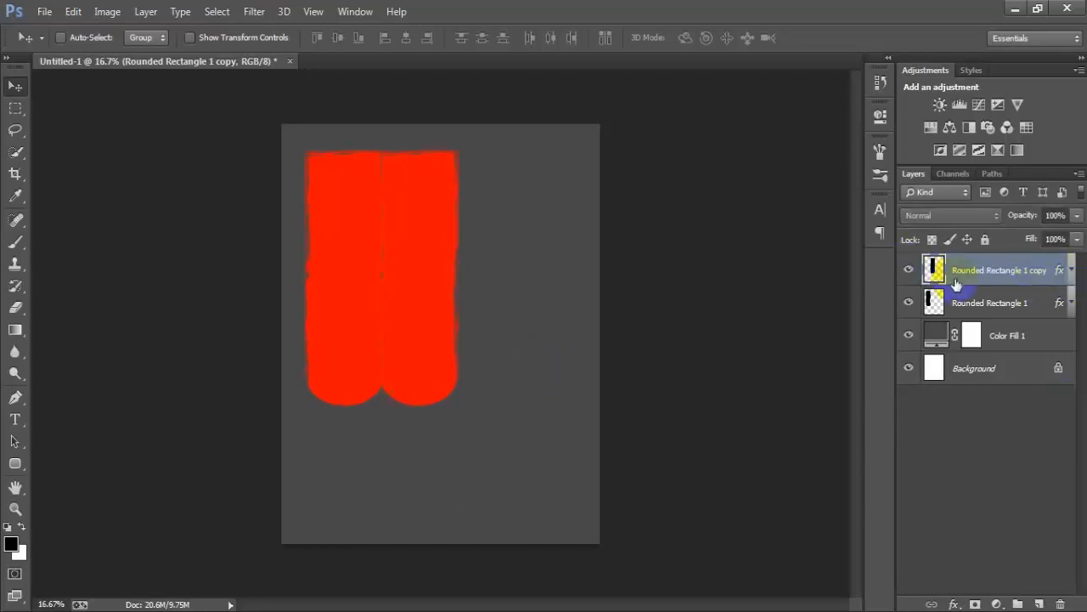
- Change the Color Overlay of the second bar to FFB652
double_click(1060, 273)
left_click(523, 287)
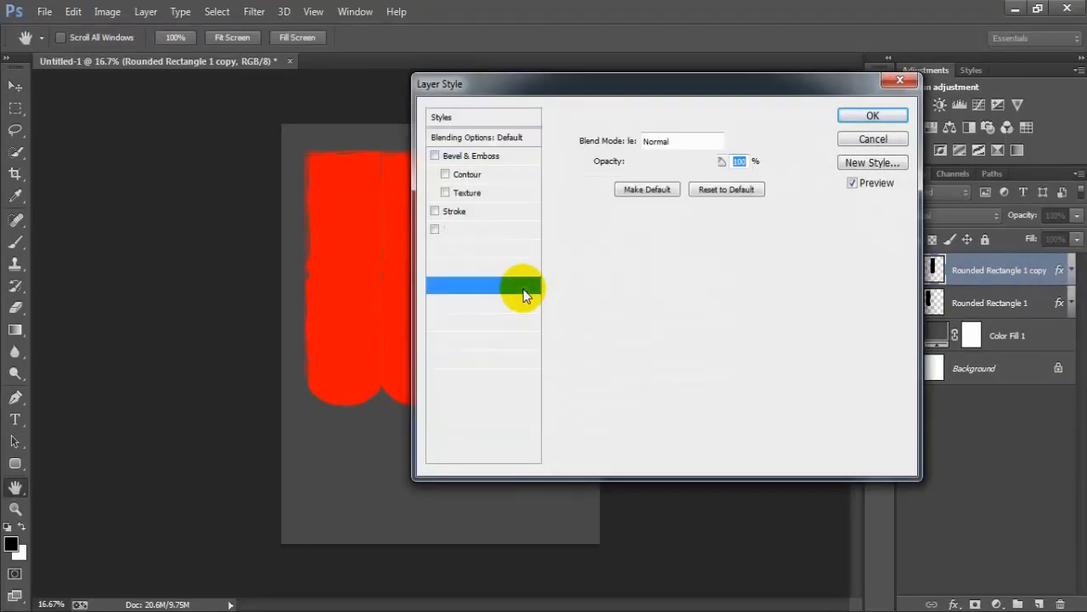
left_click(740, 141)
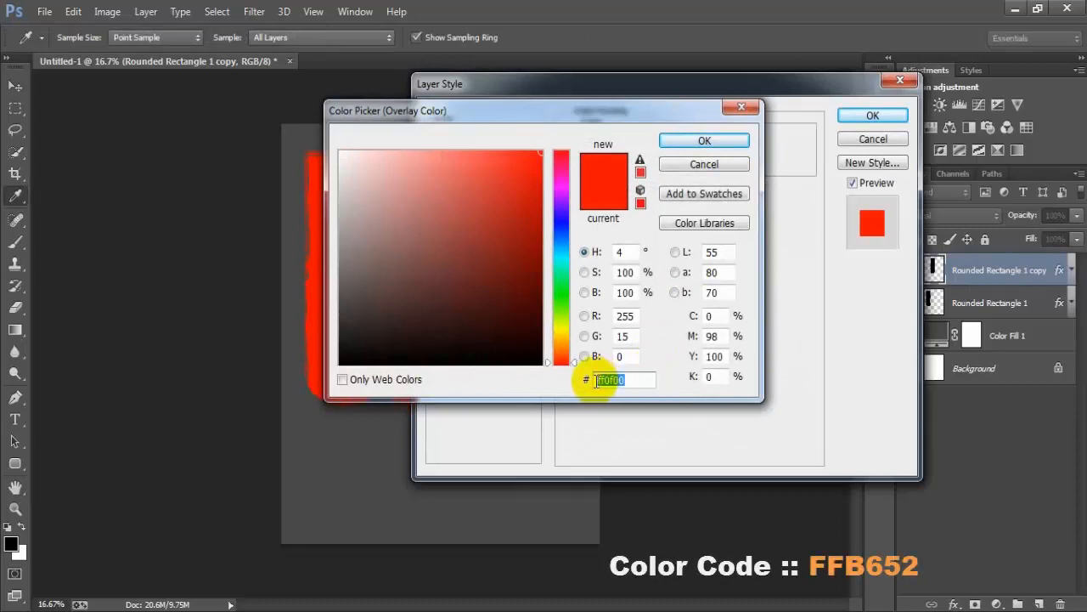
type("FFB")
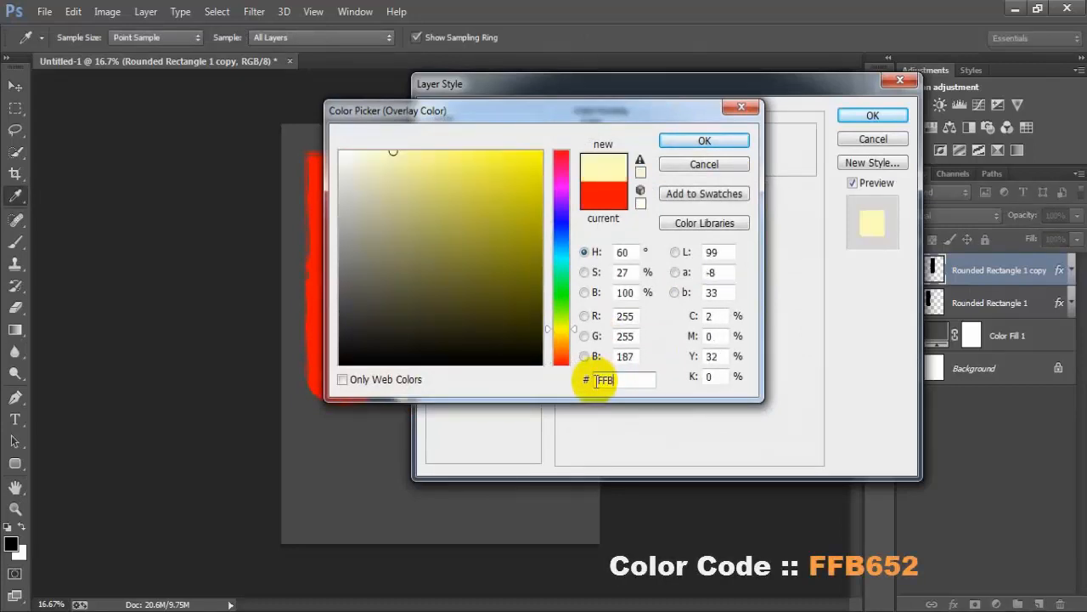
type("65")
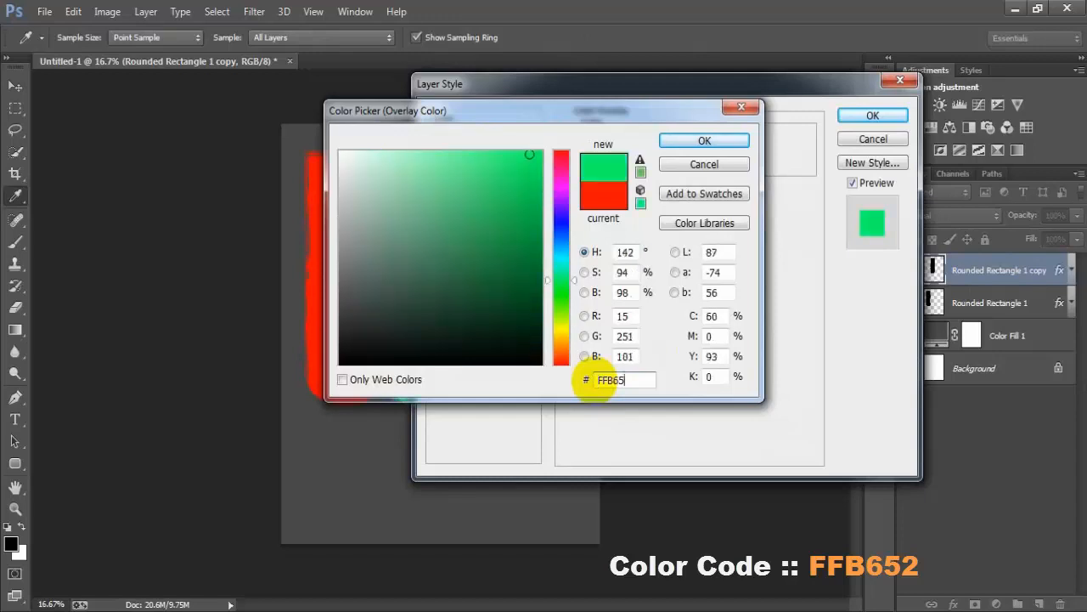
type("2")
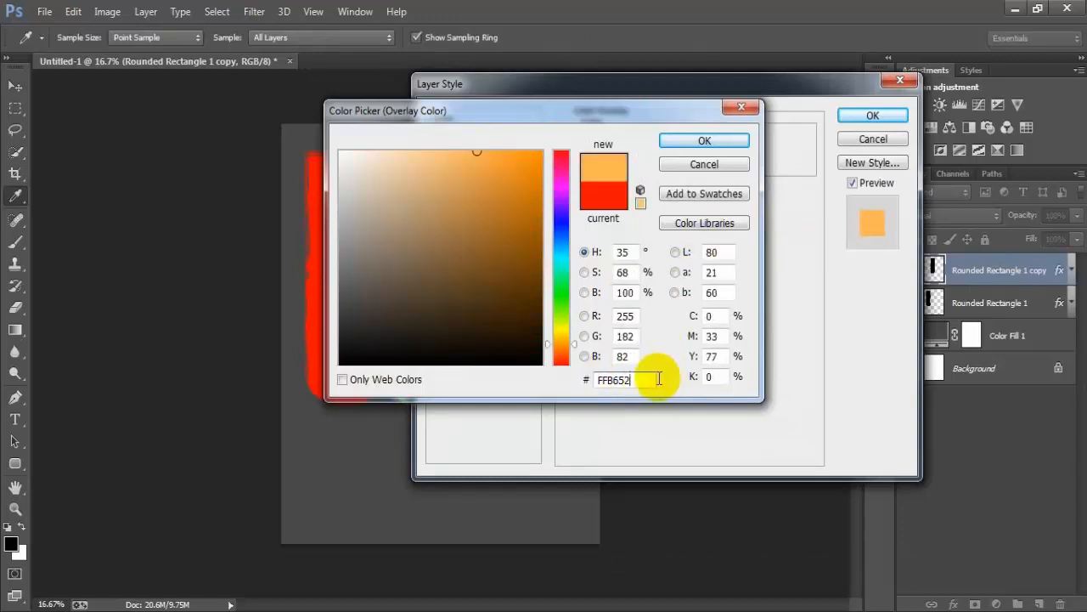
left_click_drag(655, 378, 579, 379)
left_click(709, 141)
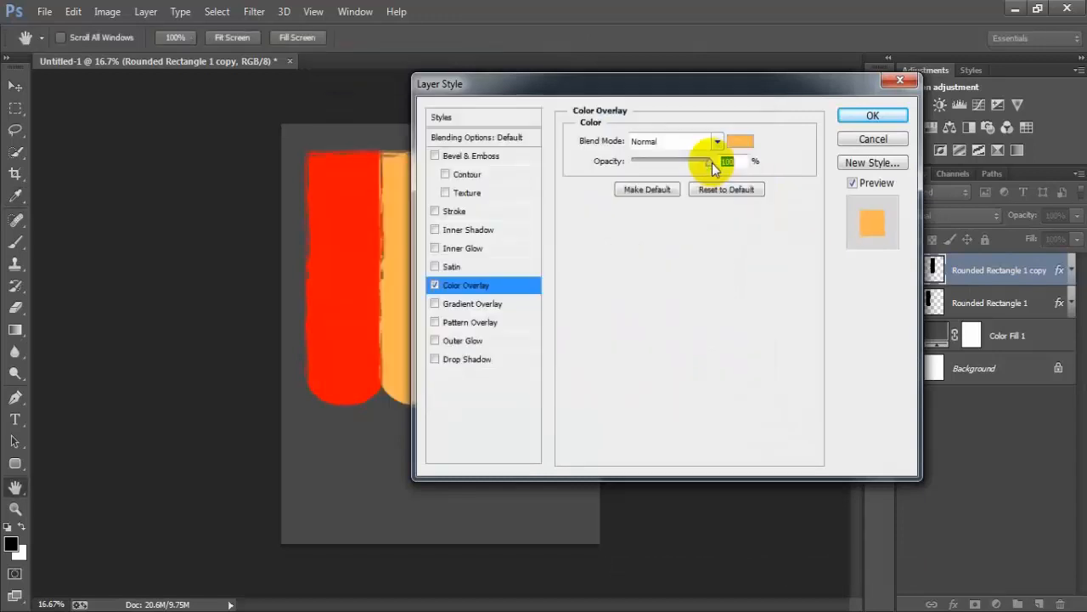
left_click(854, 116)
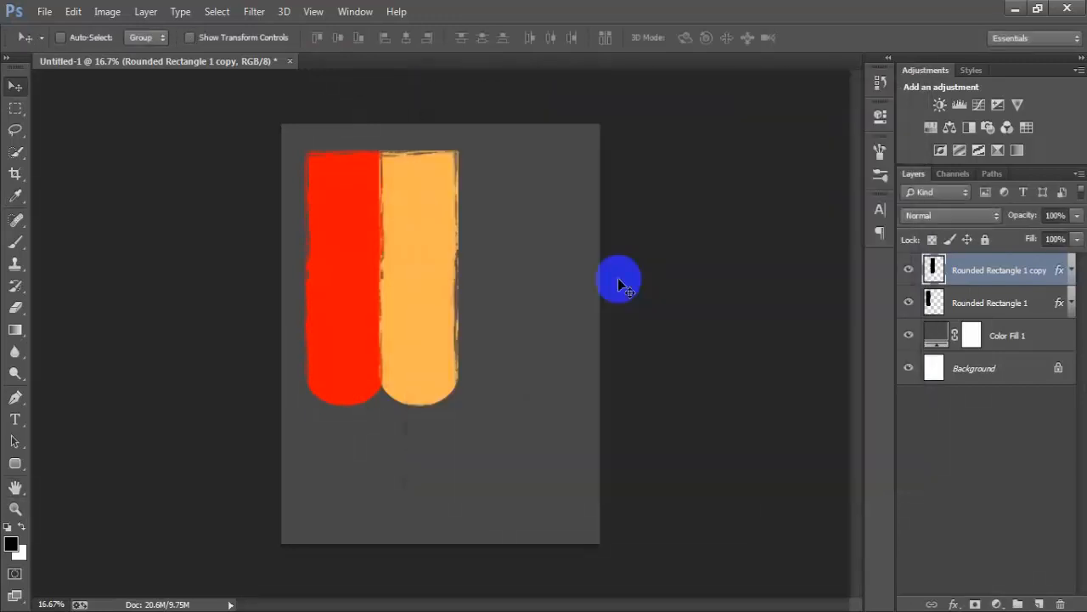
- Select both bar layers together and nudge them left, closer to the canvas's left edge
left_click(986, 313, "shift")
key("shift+Left")
key("shift+Left")
key("shift+Left")
key("shift+Left")
key("shift+Left")
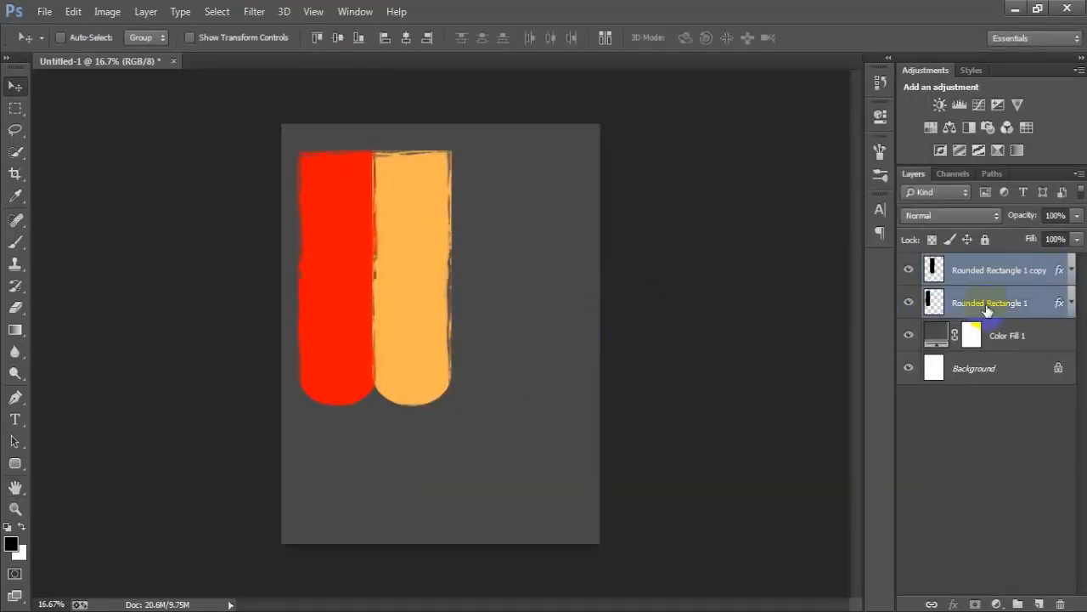
key("shift+Left")
key("shift+Left")
key("shift+Left")
key("shift+Left")
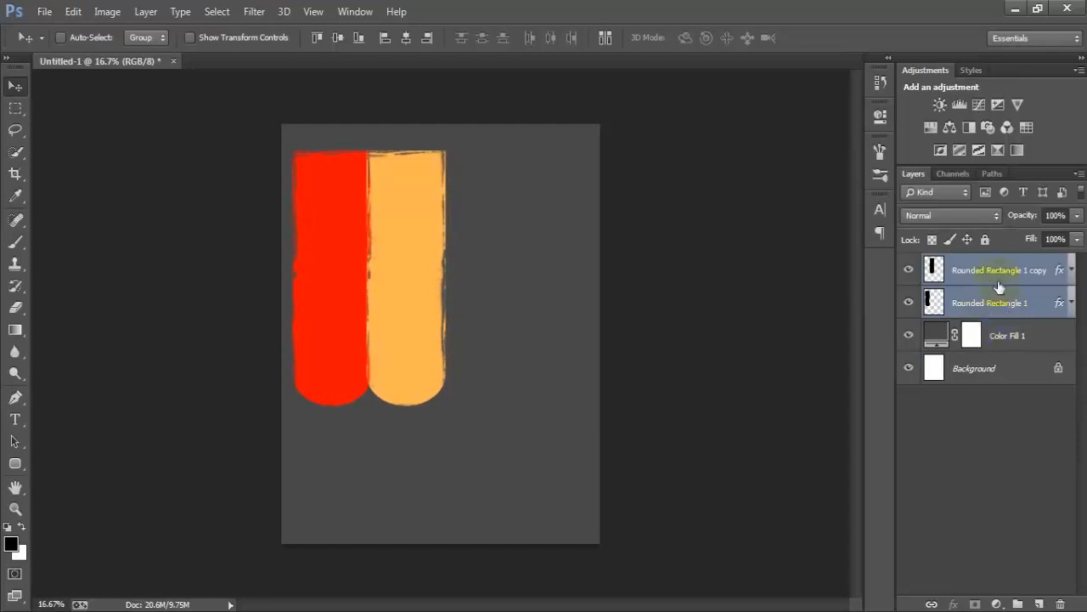
- Duplicate the light orange bar's layer and nudge the copy right until it sits directly beside it as a third bar
left_click(954, 271)
left_click(910, 269)
left_click(910, 270)
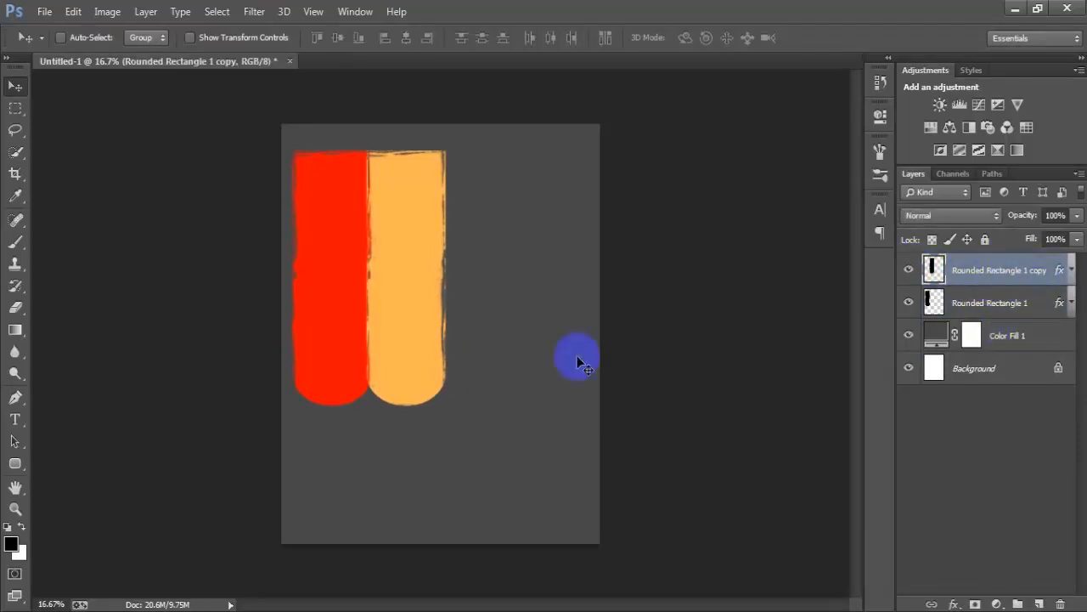
key("ctrl+j")
key("shift+Right")
key("shift+Right")
key("shift+Right")
key("shift+Right")
key("shift+Right")
key("shift+Right")
key("shift+Right")
key("shift+Right")
key("shift+Right")
key("shift+Right")
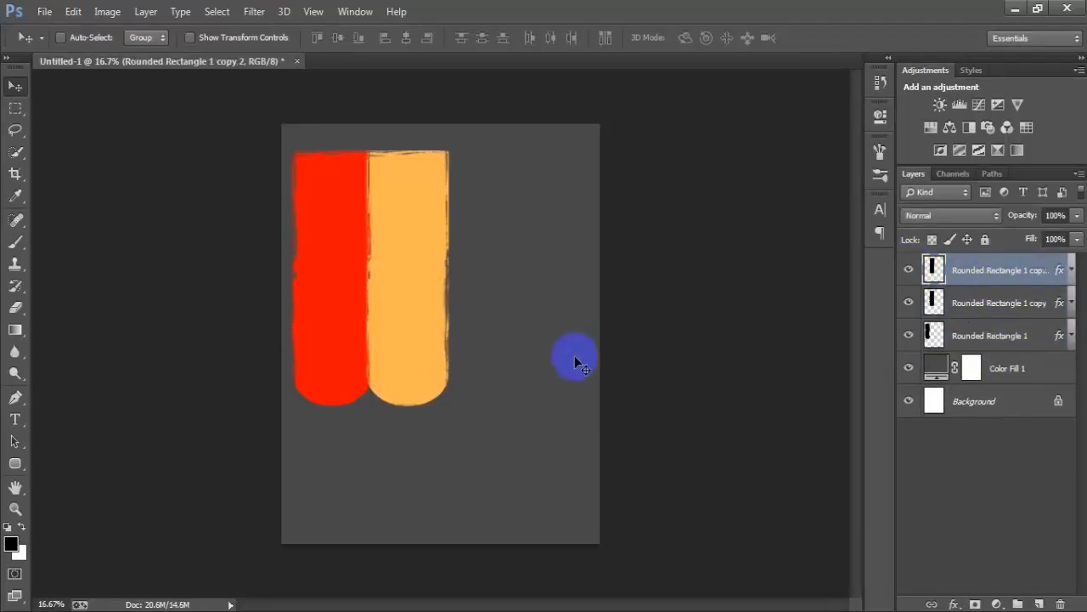
key("shift+Right")
key("shift+Right")
key("shift+Right")
key("shift+Right")
key("shift+Right")
key("shift+Right")
key("shift+Right")
key("shift+Right")
key("shift+Right")
key("shift+Right")
key("shift+Right")
key("shift+Right")
key("shift+Right")
key("shift+Right")
key("shift+Right")
key("shift+Right")
key("shift+Right")
key("shift+Right")
key("shift+Right")
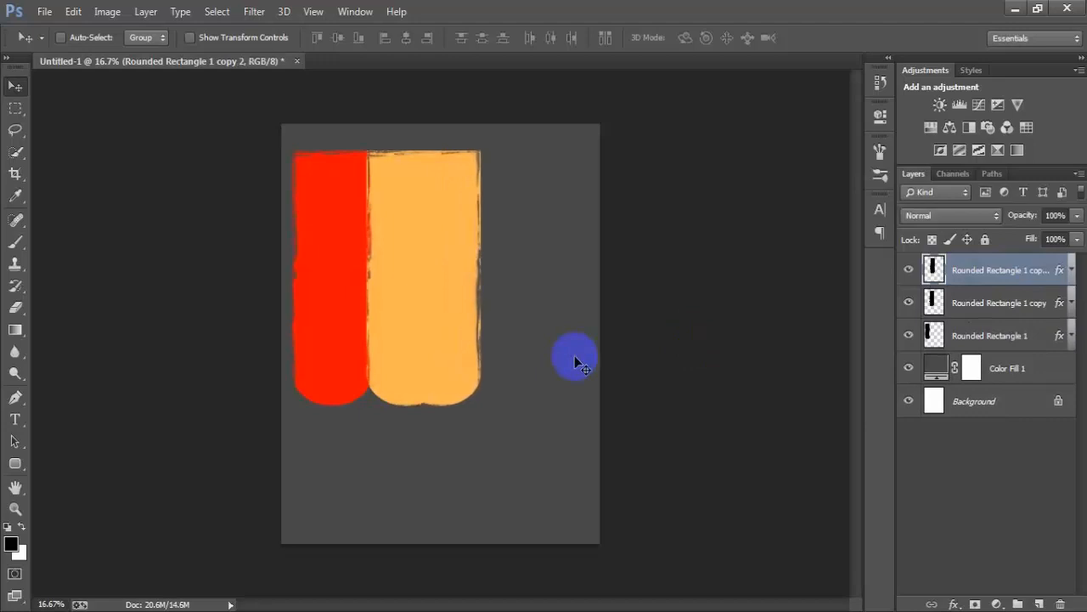
key("shift+Right")
key("shift+Right")
key("shift+Right")
key("shift+Right")
key("shift+Right")
key("shift+Right")
key("shift+Right")
key("shift+Right")
key("shift+Right")
key("shift+Right")
key("shift+Right")
key("shift+Right")
key("shift+Right")
key("shift+Right")
key("shift+Right")
key("shift+Right")
key("shift+Right")
key("shift+Right")
key("shift+Right")
key("shift+Right")
key("shift+Right")
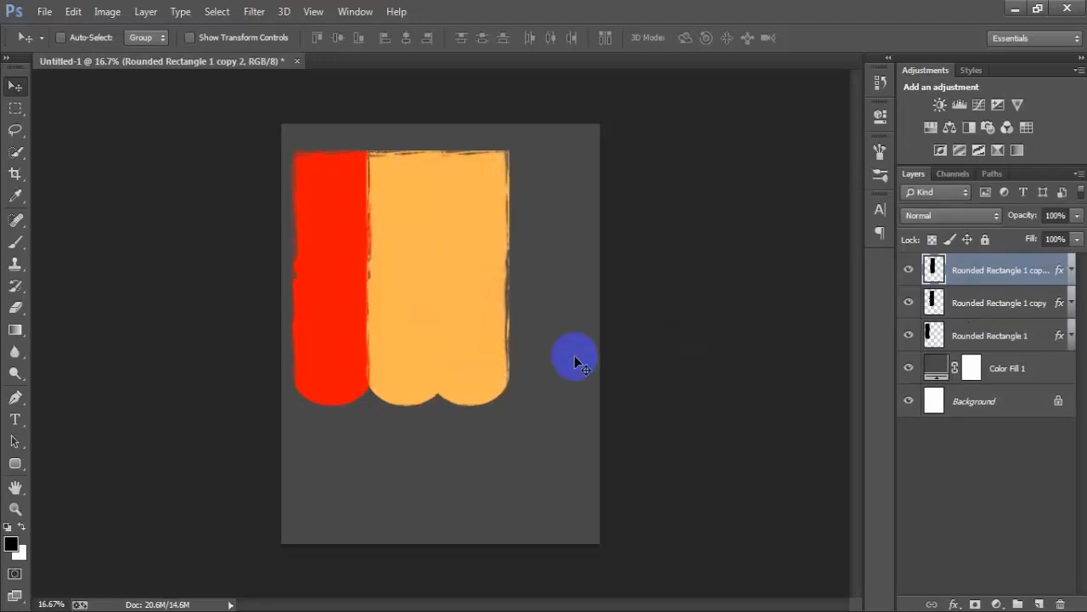
key("shift+Left")
key("shift+Left")
key("shift+Left")
key("shift+Left")
key("shift+Left")
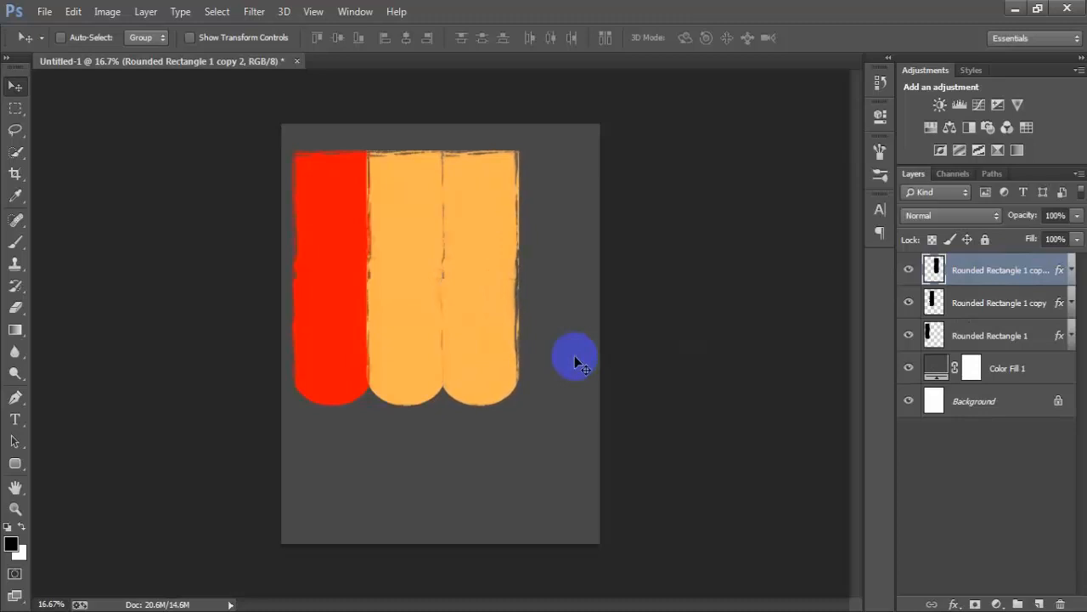
key("shift+Right")
key("shift+Right")
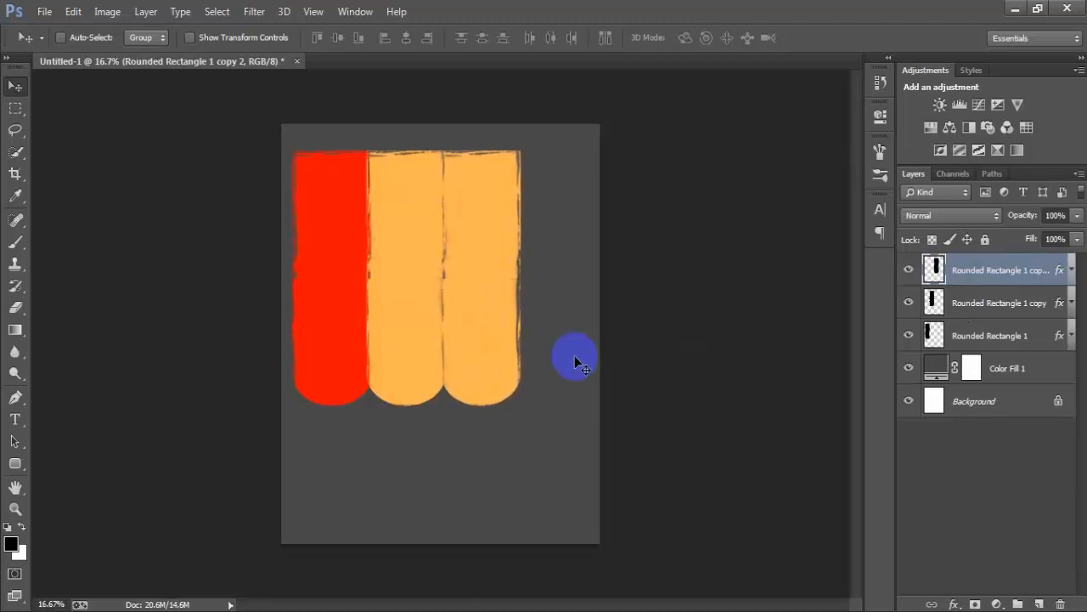
- Change the Color Overlay of the third bar to 128A90
left_click(909, 270)
left_click(909, 271)
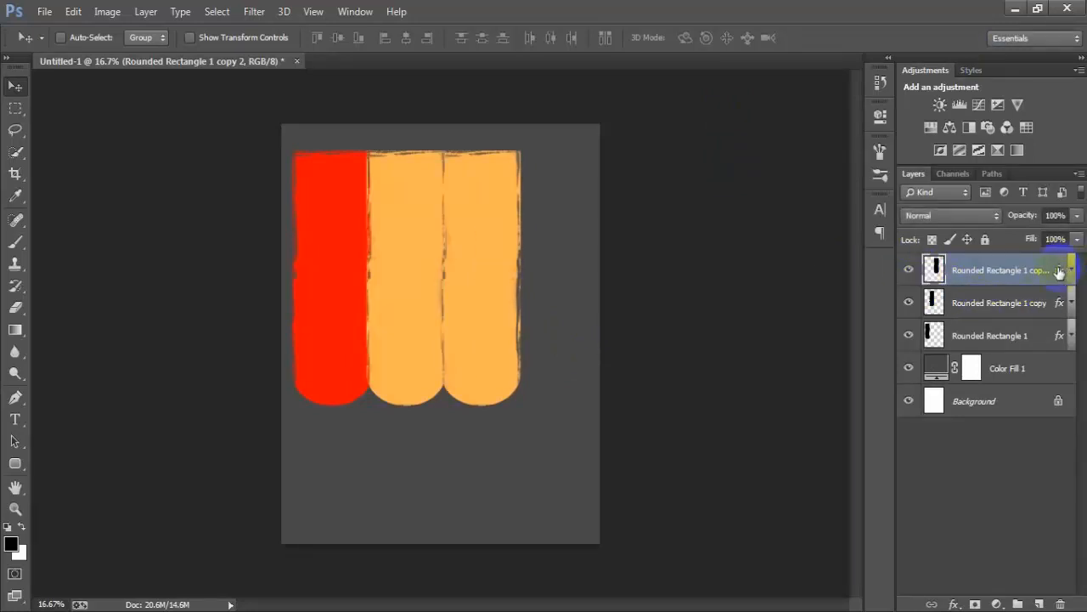
double_click(1060, 270)
left_click(450, 286)
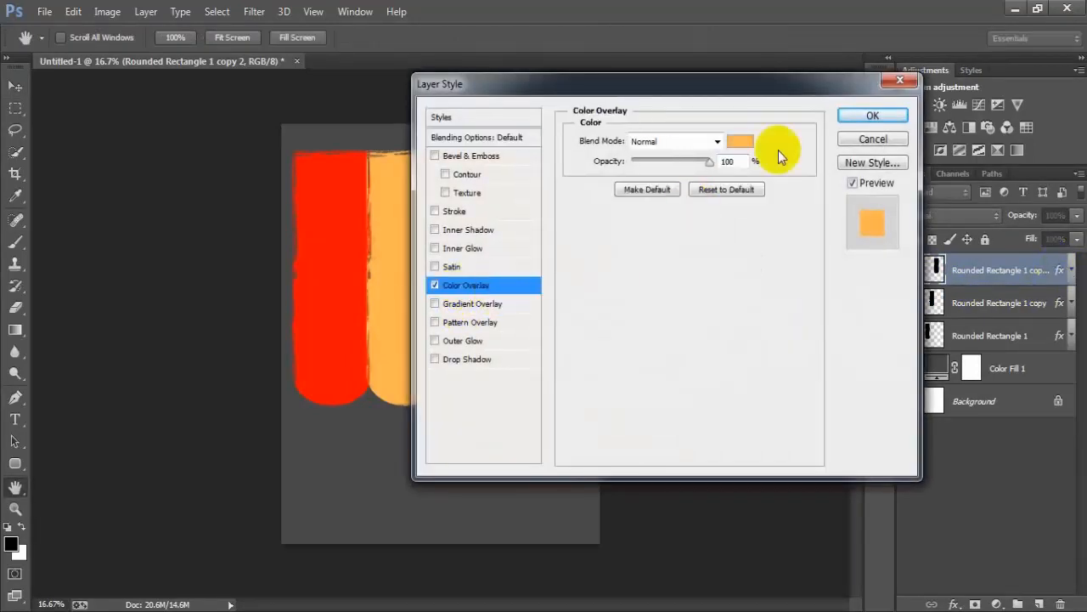
left_click(740, 142)
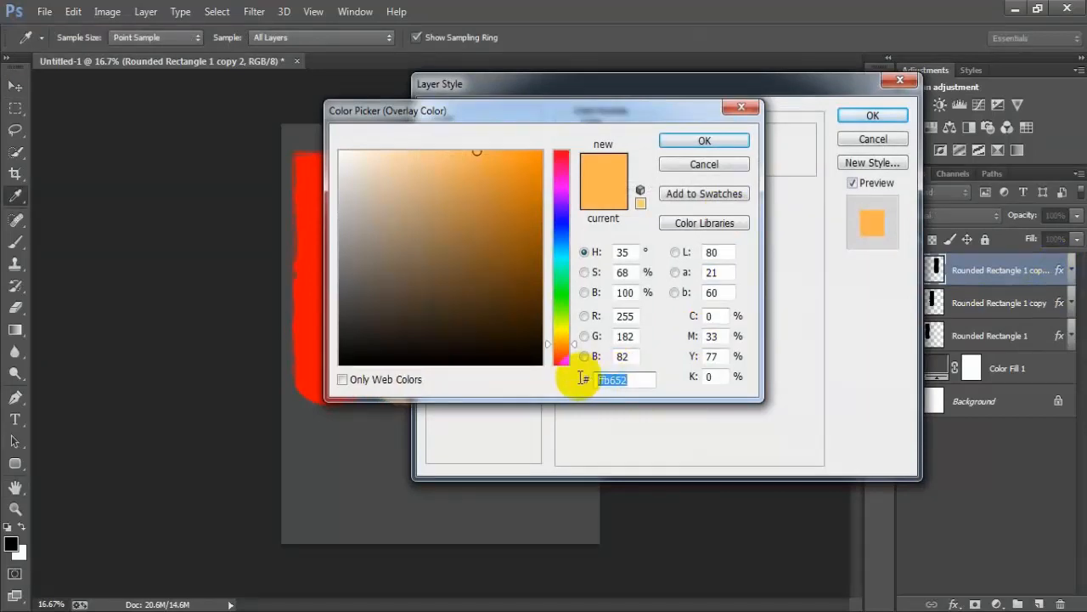
type("1")
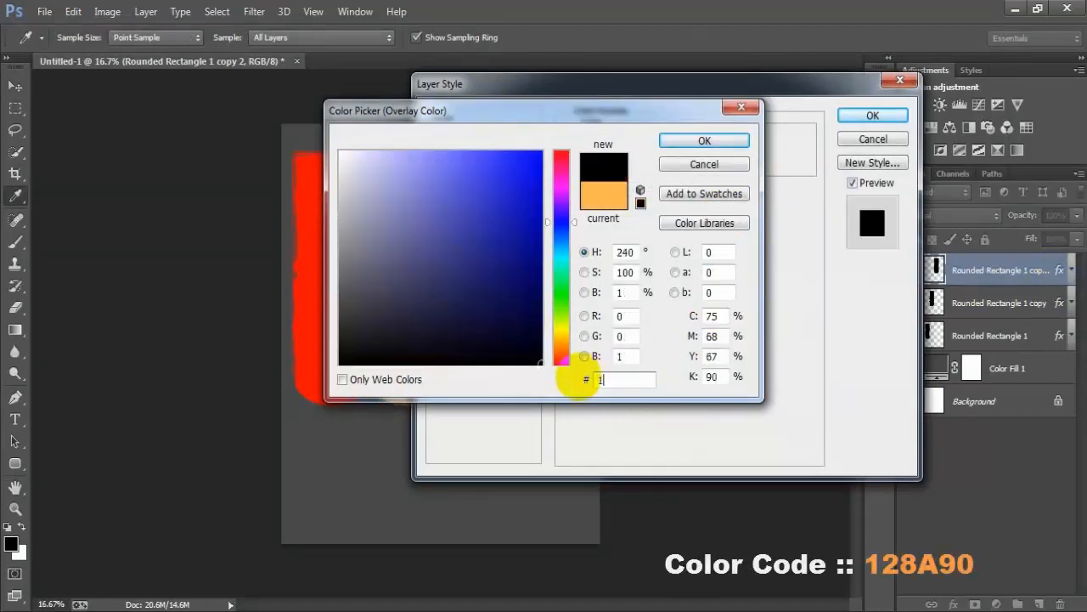
type("28")
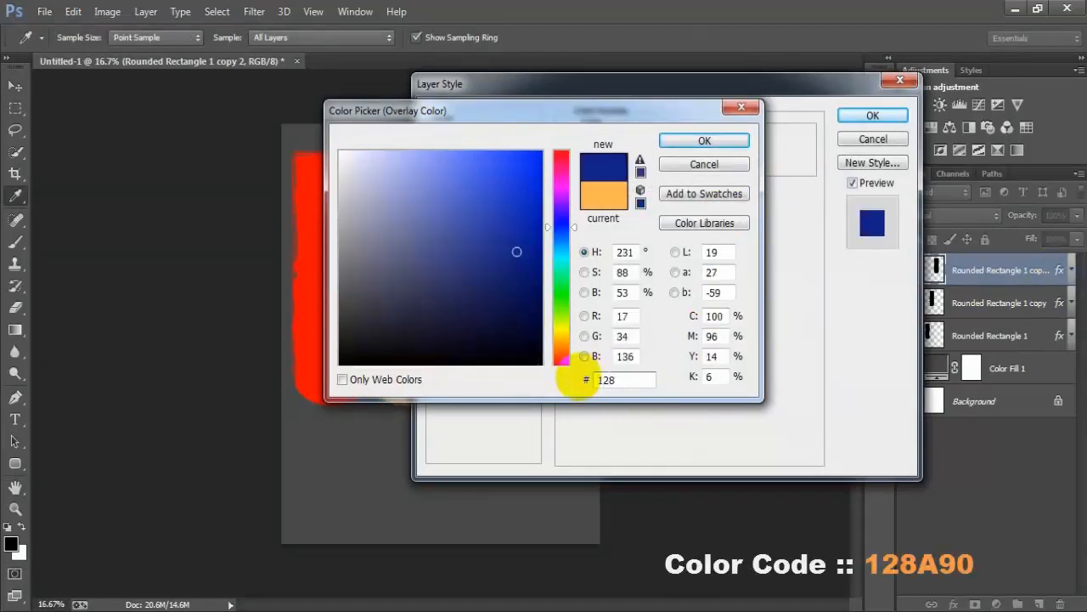
type("90")
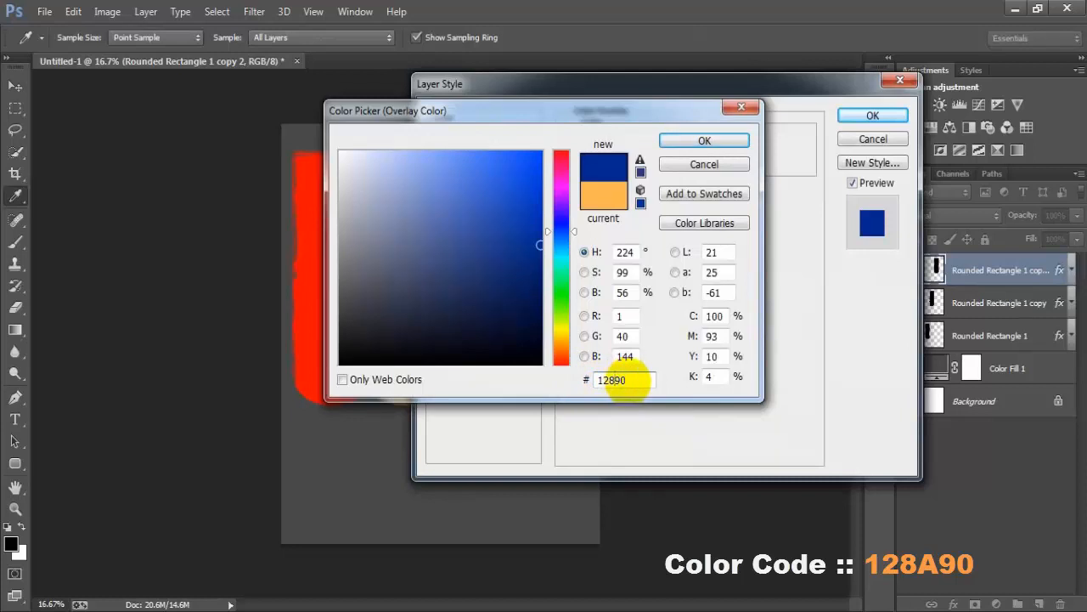
type("A")
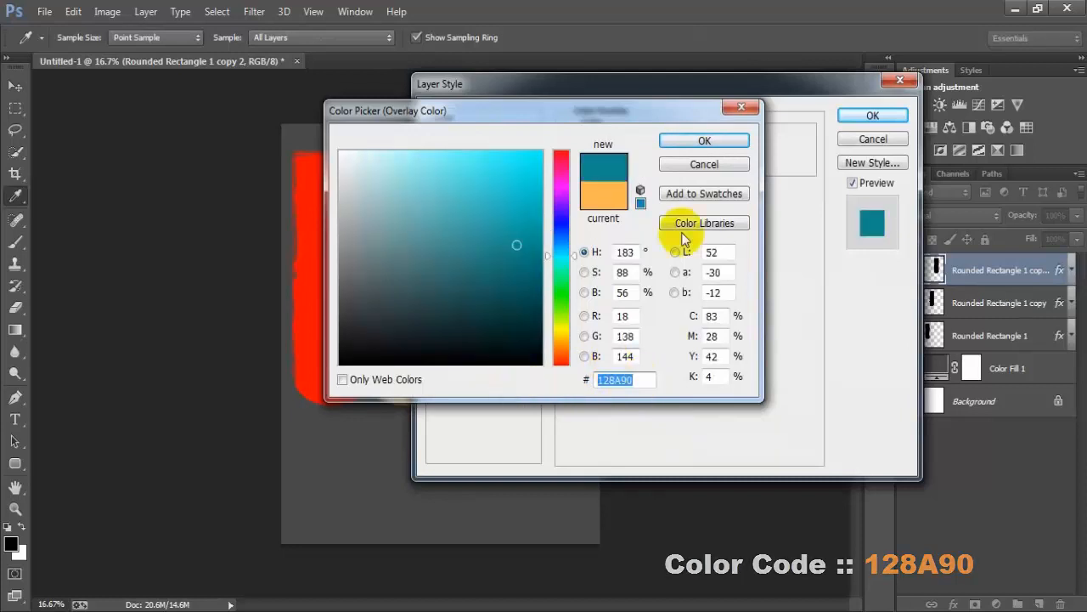
left_click(694, 140)
left_click(867, 119)
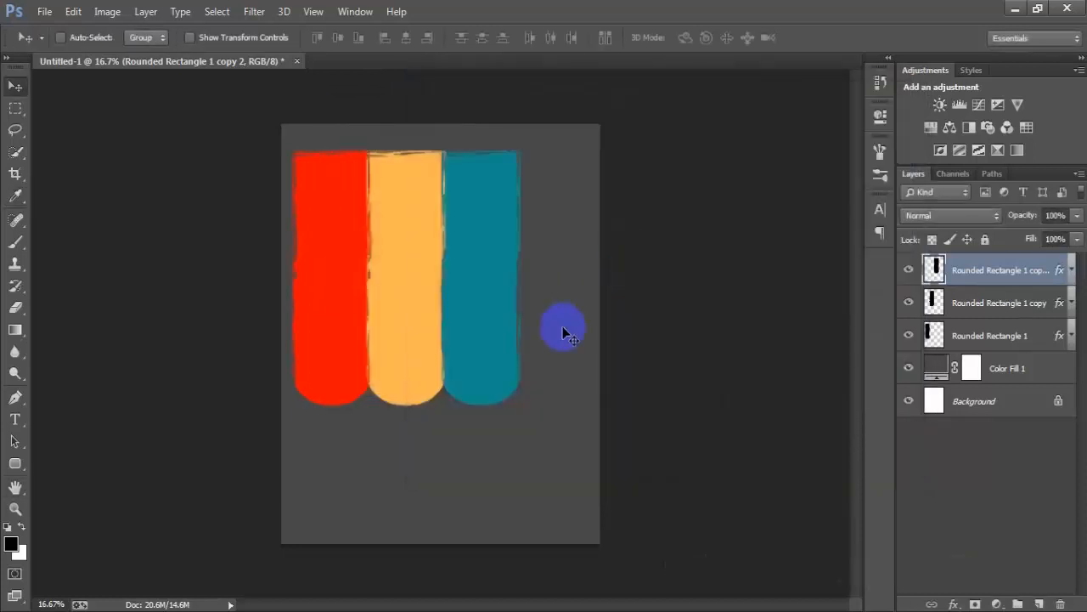
- Duplicate the teal bar's layer and align the copy against its right side as a fourth bar
key("ctrl+j")
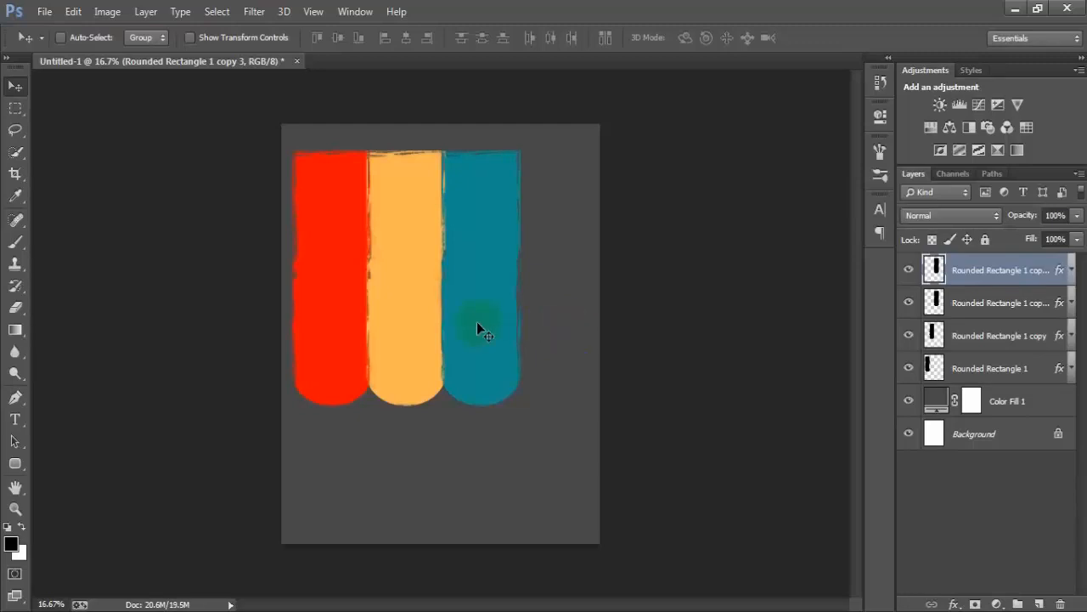
left_click_drag(481, 323, 563, 328)
key("shift+Left")
key("shift+Left")
key("shift+Left")
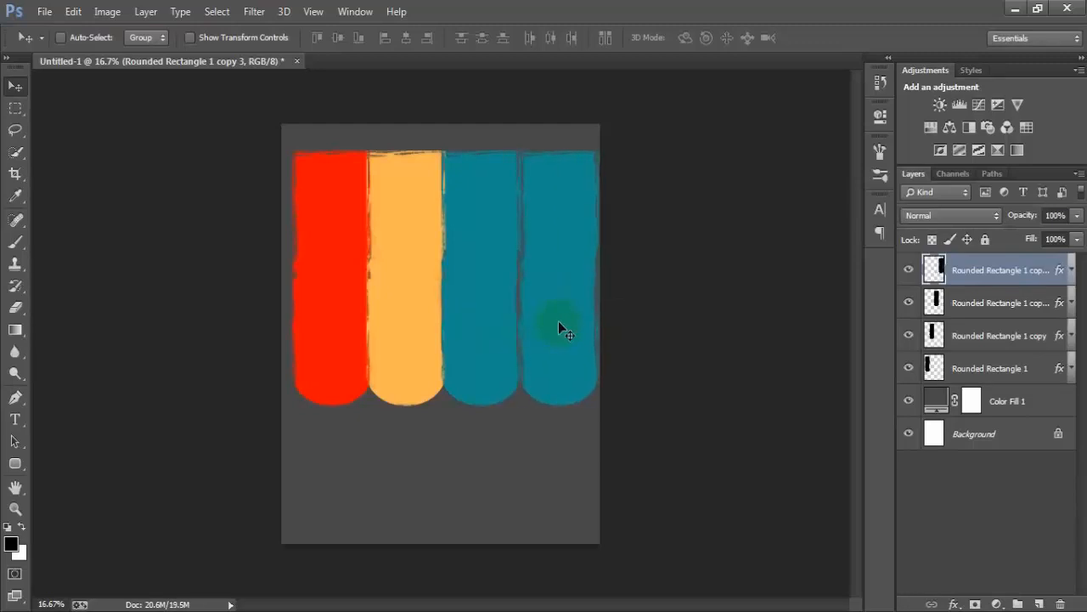
key("shift+Left")
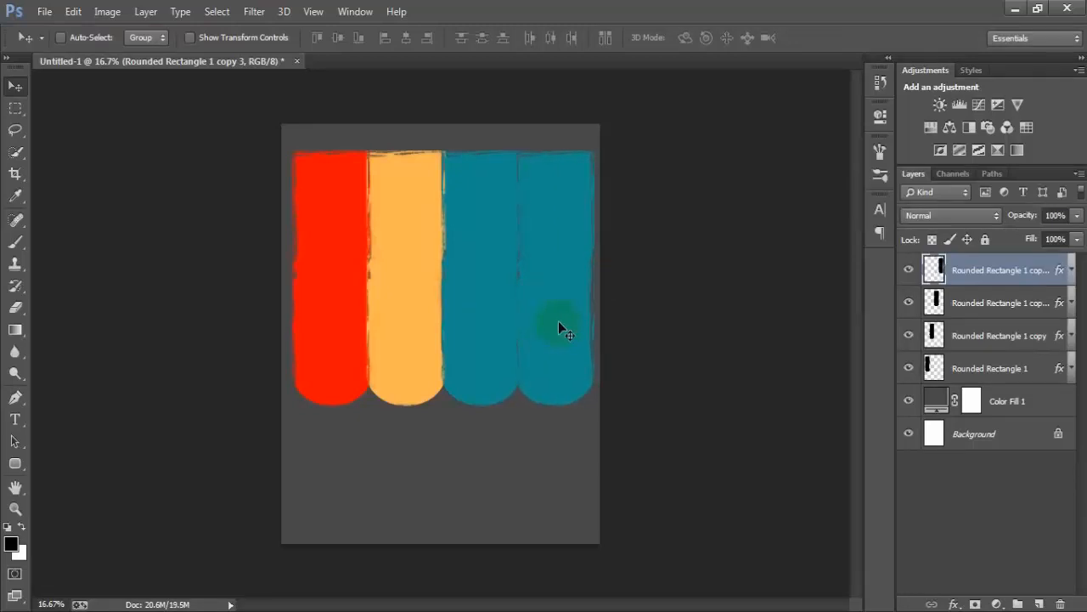
key("Right")
- Change the Color Overlay of the fourth bar to FF9A09
double_click(1059, 271)
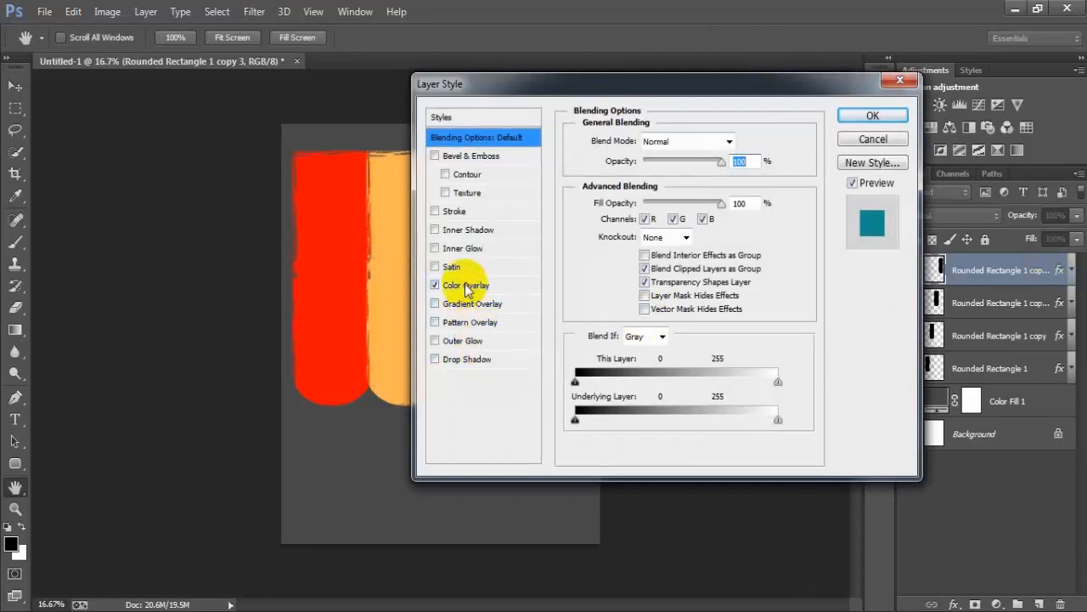
left_click(464, 285)
left_click(740, 141)
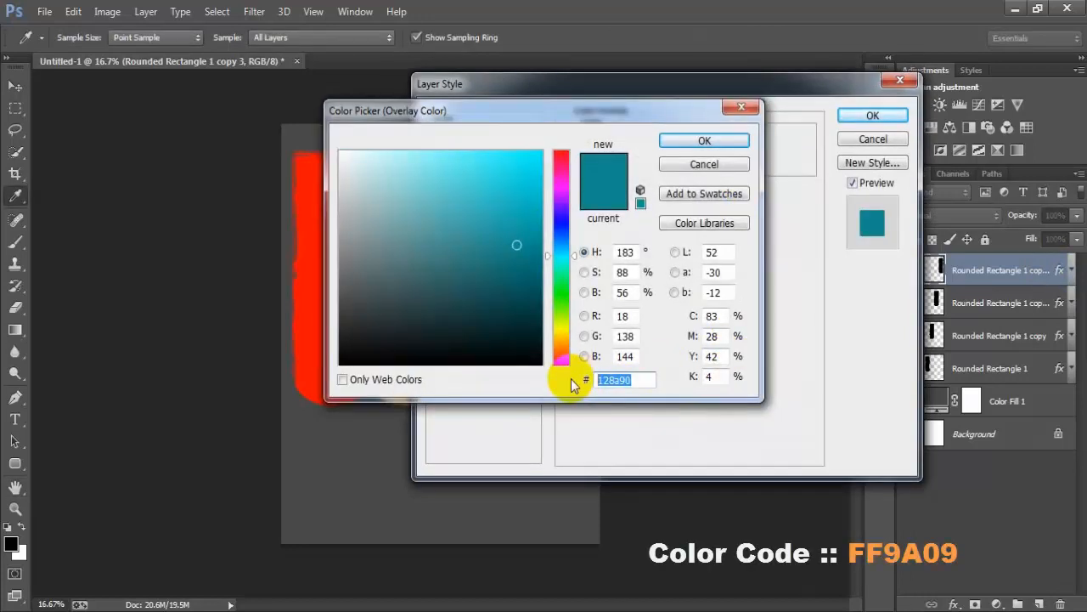
type("FF9A09")
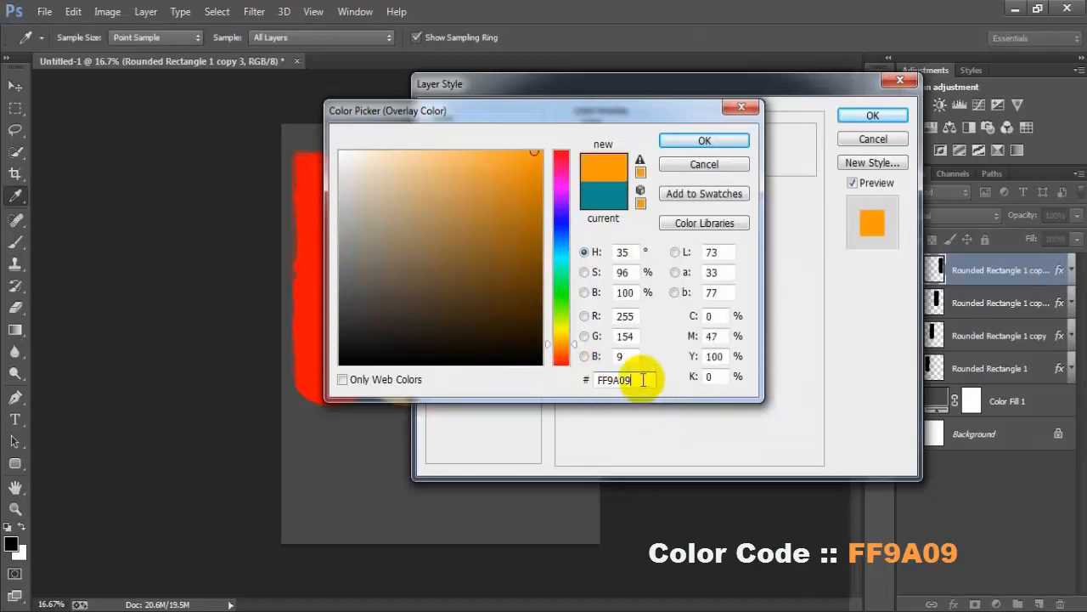
left_click_drag(627, 380, 585, 380)
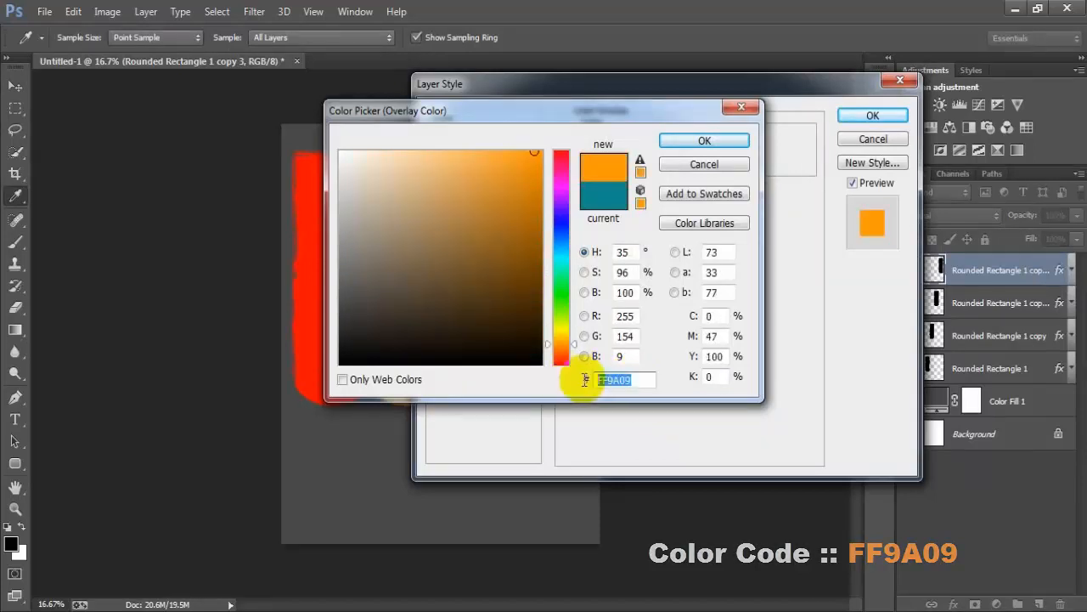
left_click(704, 140)
left_click(862, 117)
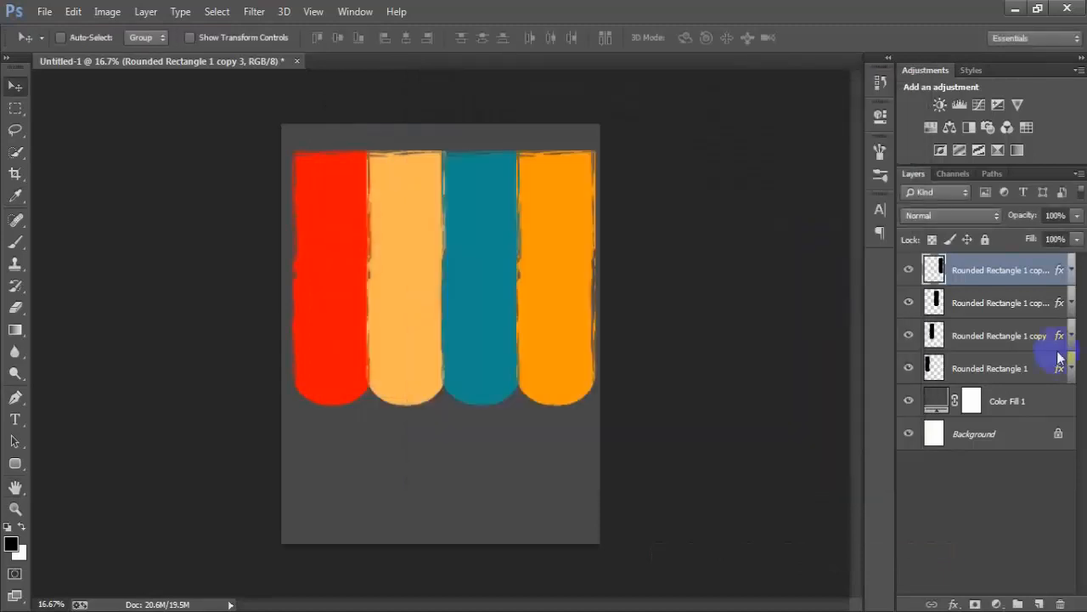
- Merge the four coloured bar layers into a single layer
left_click(1002, 369, "shift")
left_click_drag(911, 371, 910, 270)
left_click(909, 270)
key("ctrl+e")
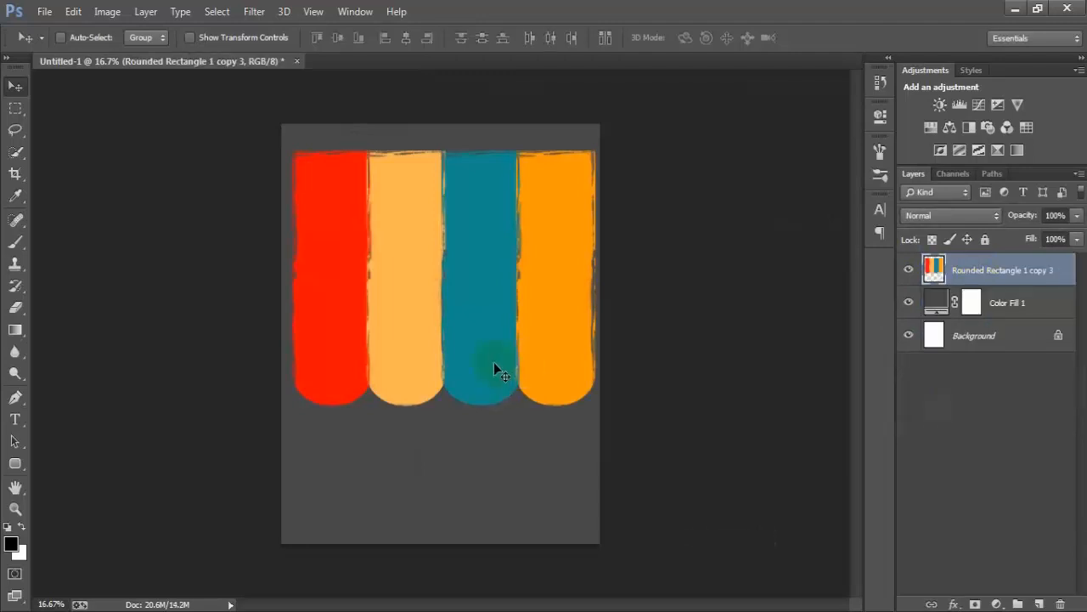
- Move the merged bars up slightly and scale them to about 98.4% width and 101.6% height
mouse_move(494, 361)
left_mouse_down()
mouse_move(483, 361)
mouse_move(490, 349)
left_mouse_up()
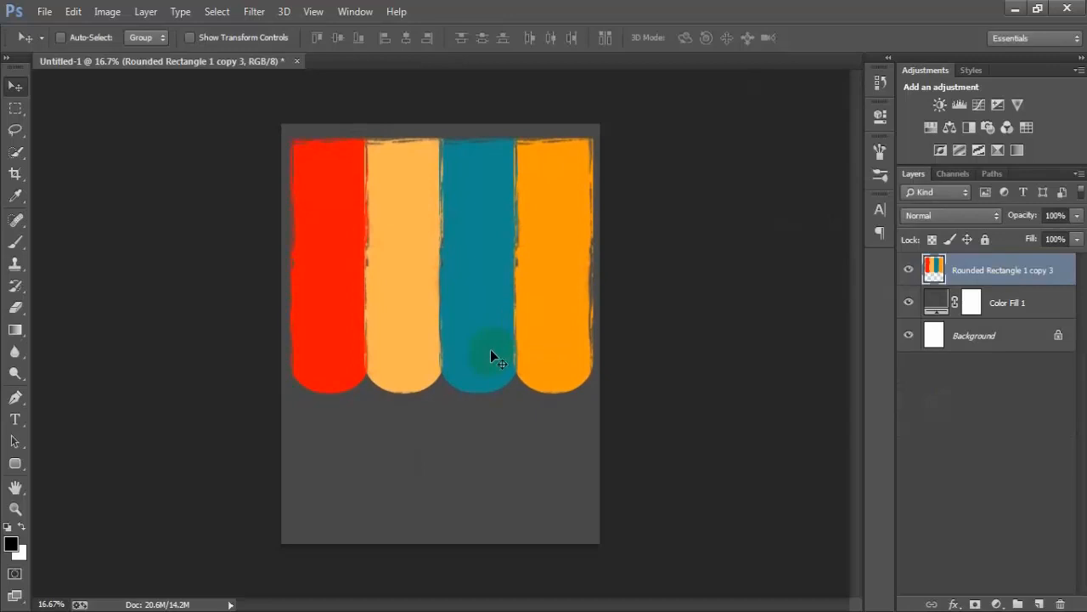
key("ctrl+t")
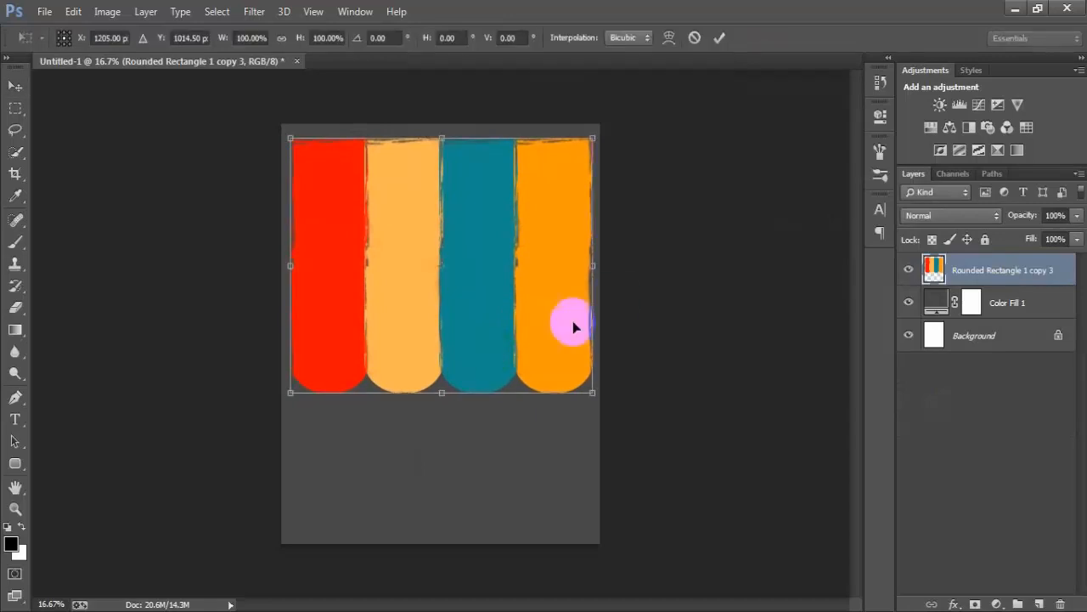
left_click_drag(593, 274, 589, 265)
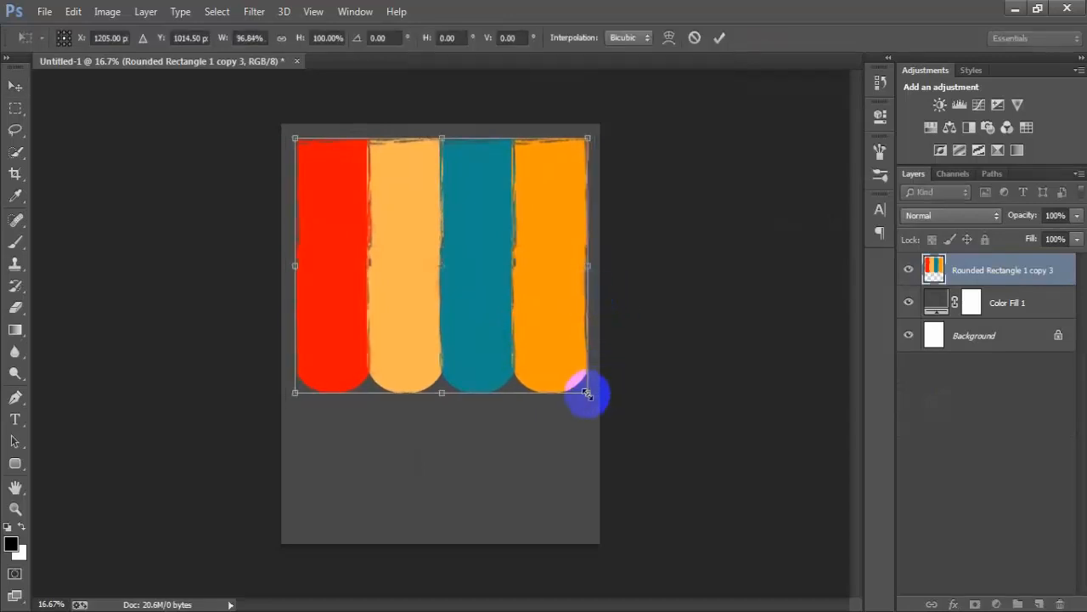
left_click_drag(586, 391, 586, 397)
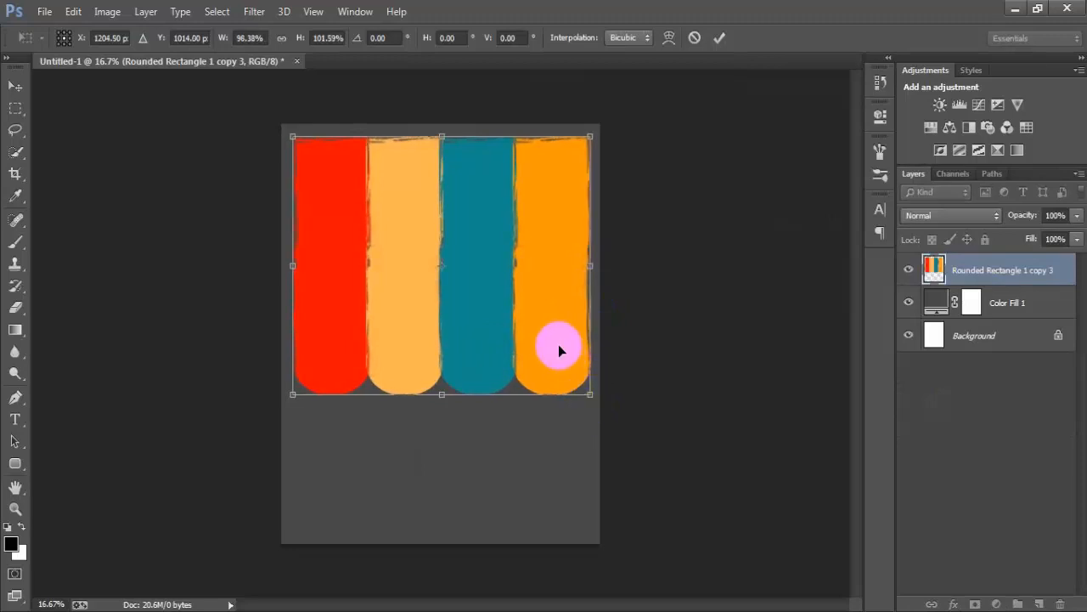
left_click(719, 38)
- Centre the merged bars layer horizontally on the Background layer, leaving only the bars layer selected
left_click(1003, 335, "ctrl")
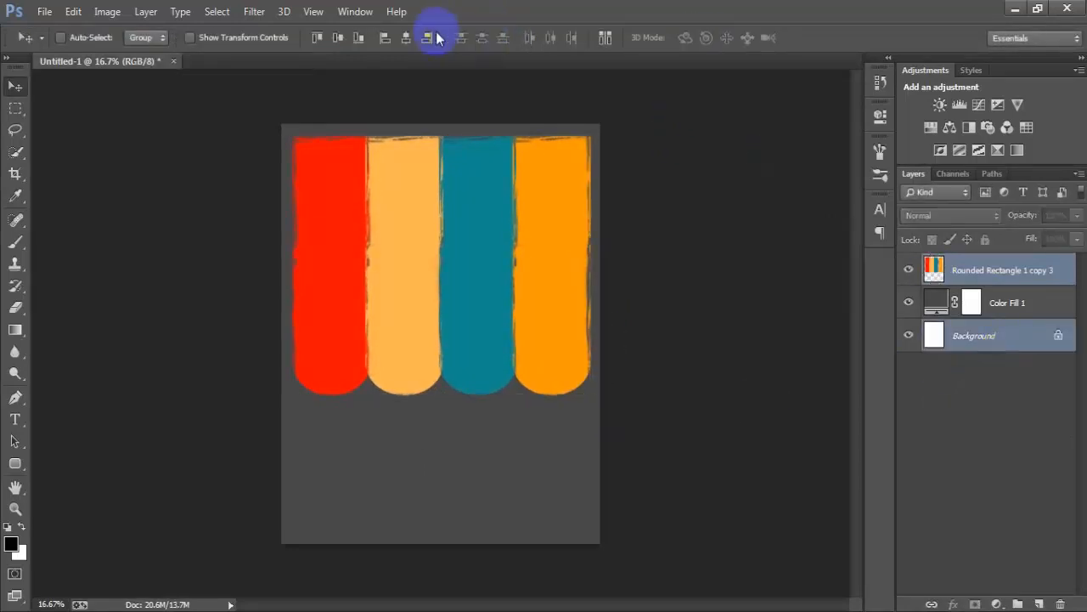
left_click(407, 38)
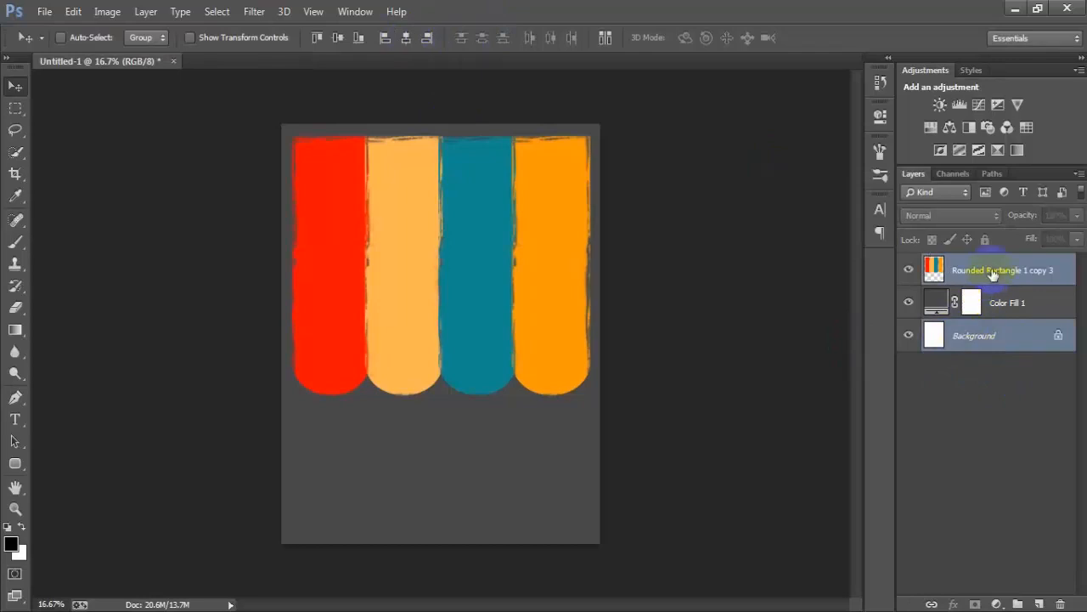
left_click(993, 272)
- Open the marble line-art EPS file e42c5942301ad92cea742c8439b6b969, raising its rasterizing resolution
left_click(44, 11)
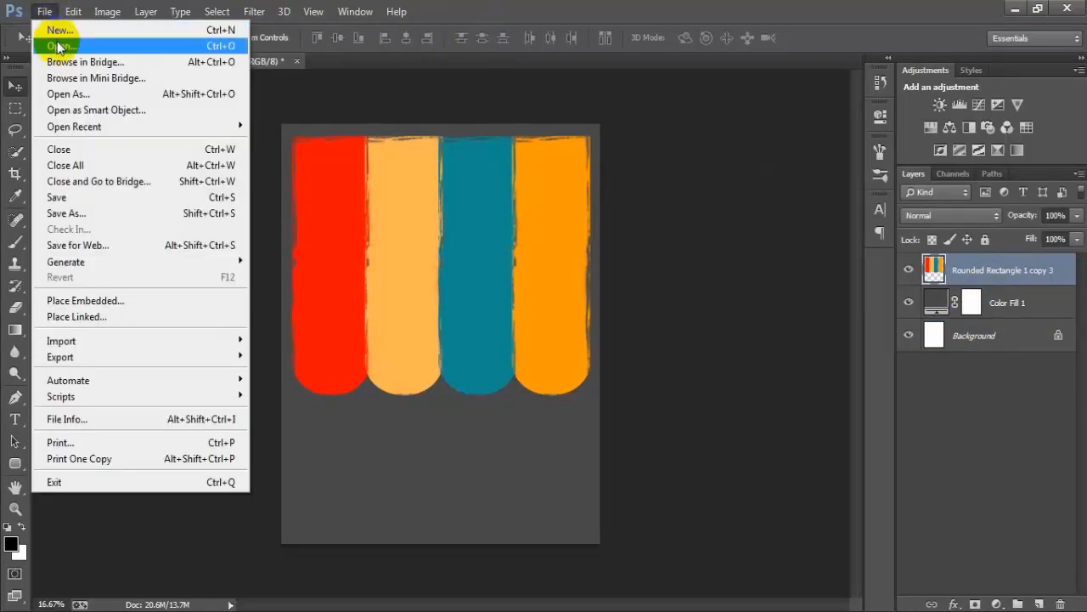
left_click(60, 46)
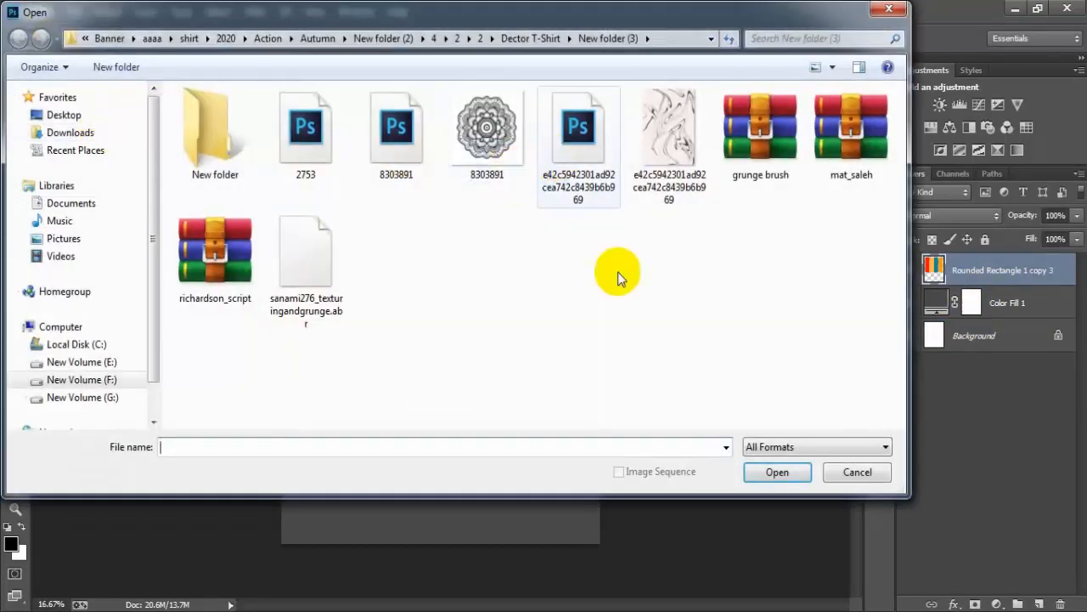
left_click(775, 473)
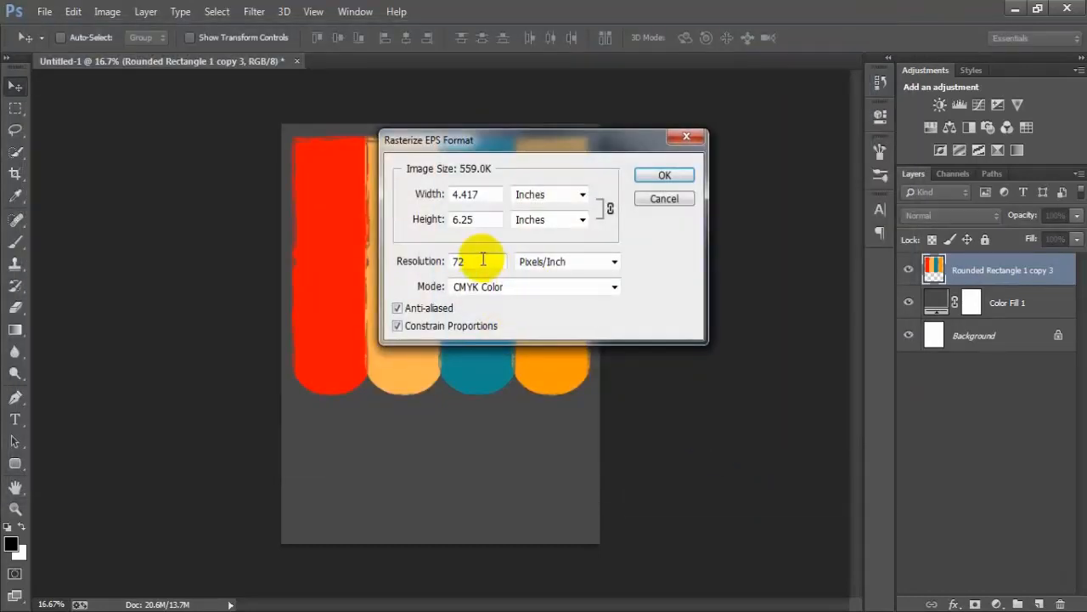
double_click(483, 259)
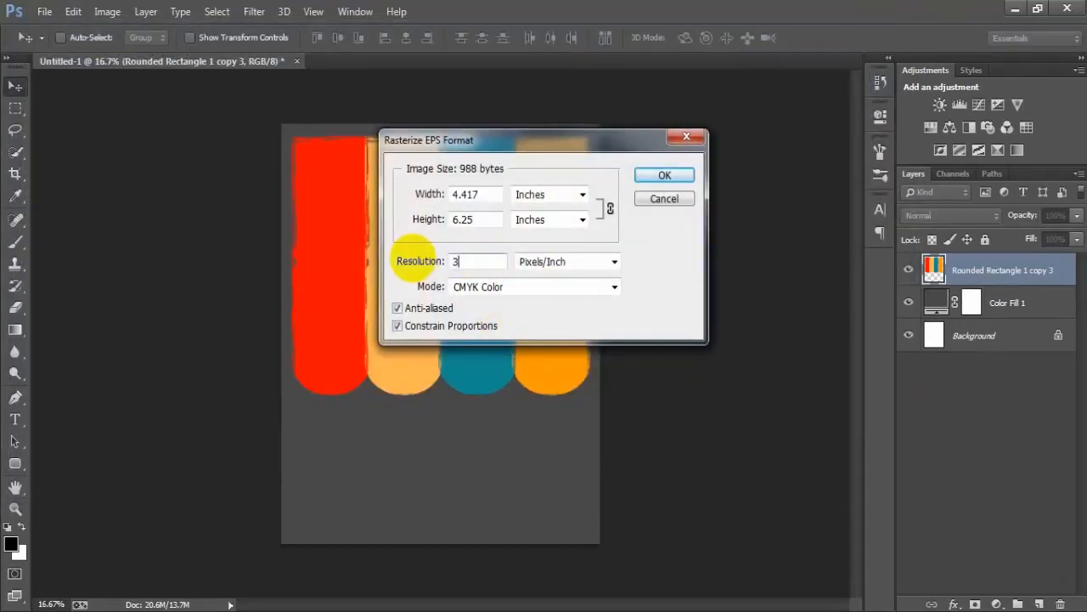
key("Return")
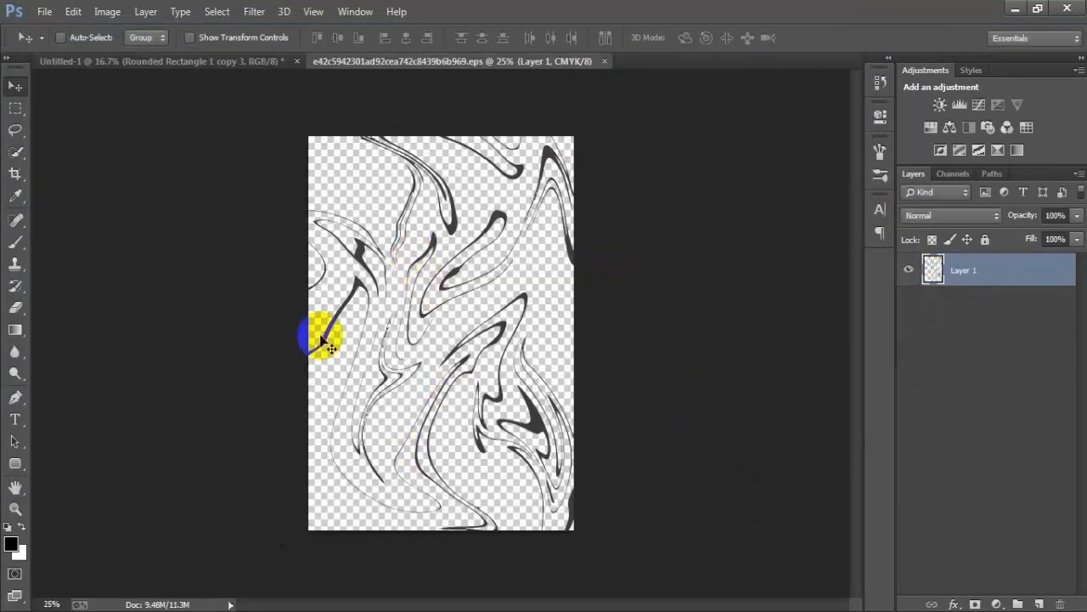
- Copy the marble line art into the Untitled-1 document and close the EPS file
left_click_drag(414, 340, 403, 225)
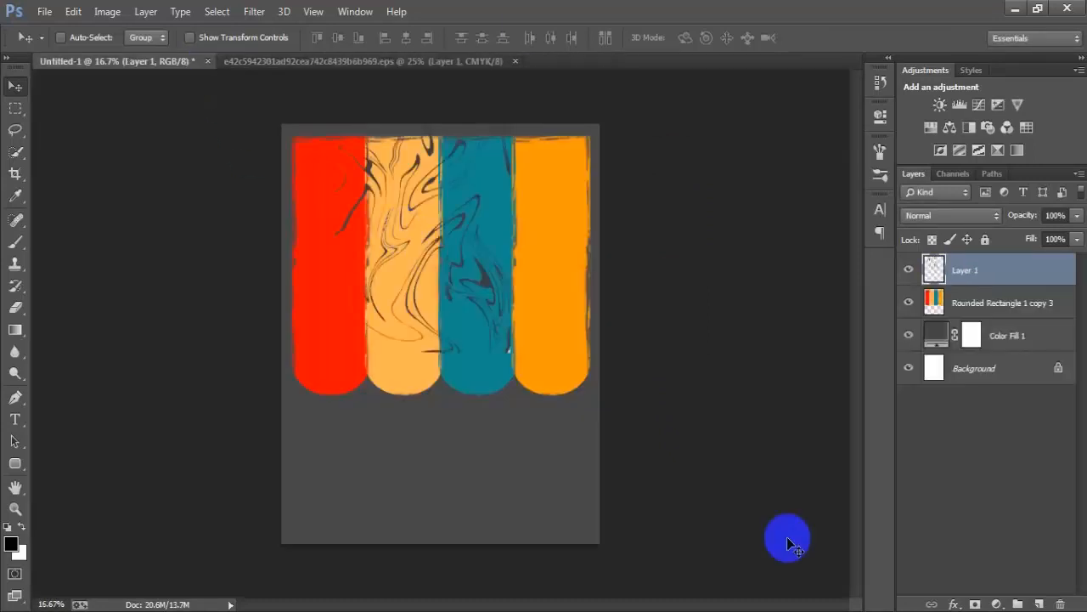
left_click(515, 62)
left_click(553, 251)
- Shrink the marble pattern to the red bar's width and position it over that bar's upper part
left_click_drag(468, 260, 422, 278)
key("ctrl+t")
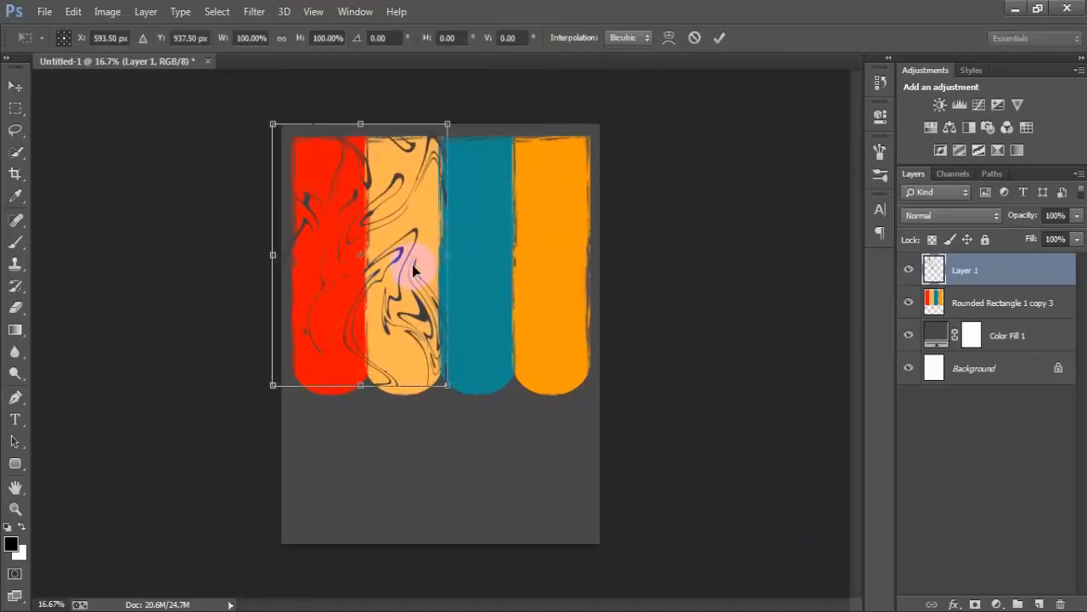
left_click_drag(448, 388, 365, 244)
left_click(720, 37)
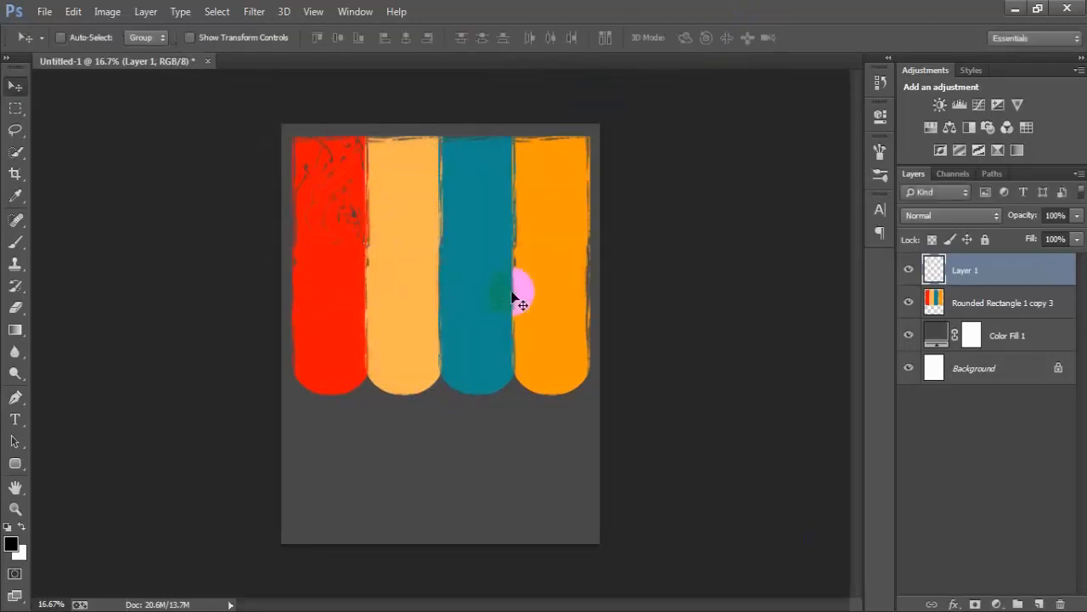
- Duplicate the marble pattern layer twice and stack the copies down the red bar to its rounded bottom
key("ctrl+j")
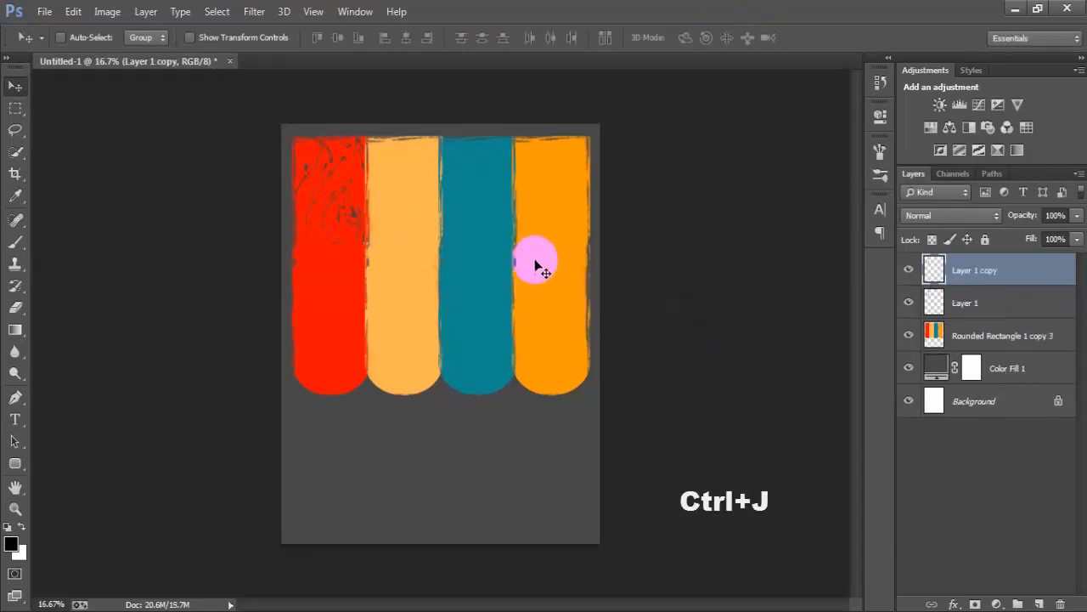
left_click_drag(323, 230, 332, 356)
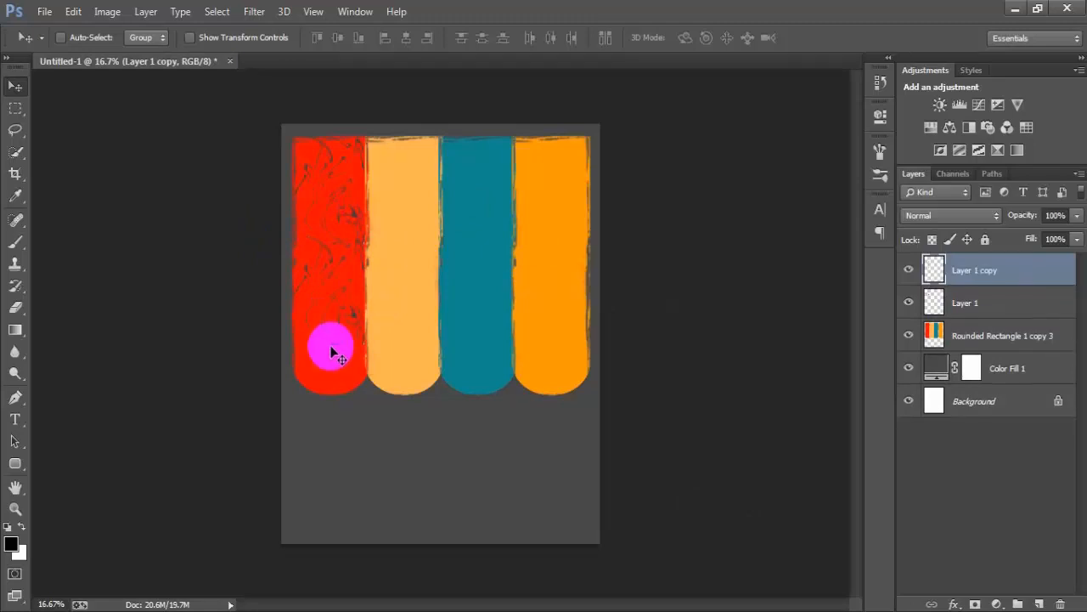
key("ctrl+j")
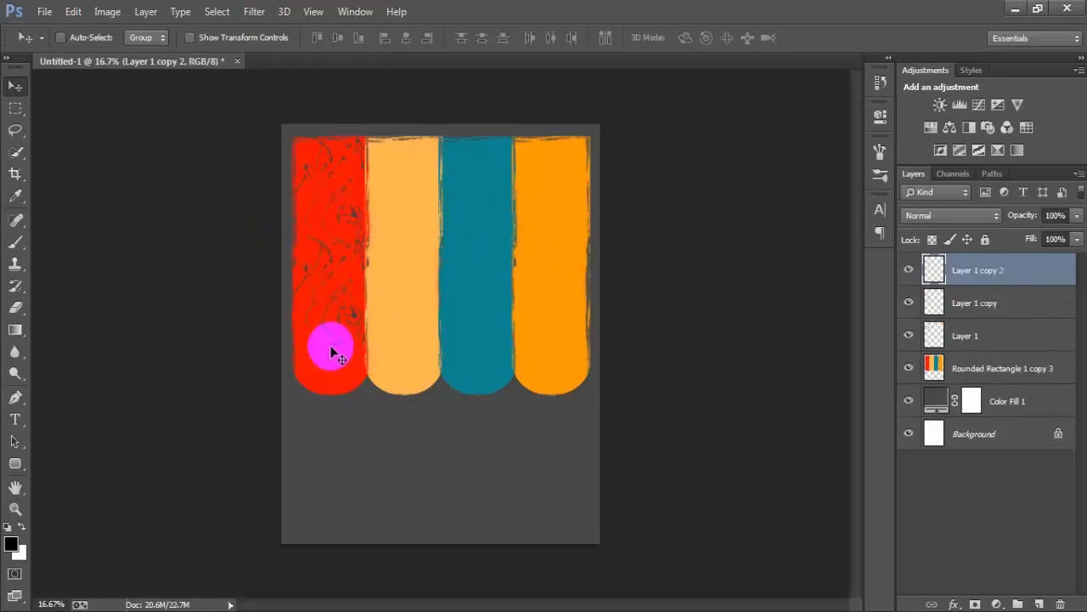
left_click_drag(328, 325, 331, 383)
- Rotate the lowest pattern copy about -92.3° and scale it to about 73.7% to fit the red bar's bottom
key("ctrl+t")
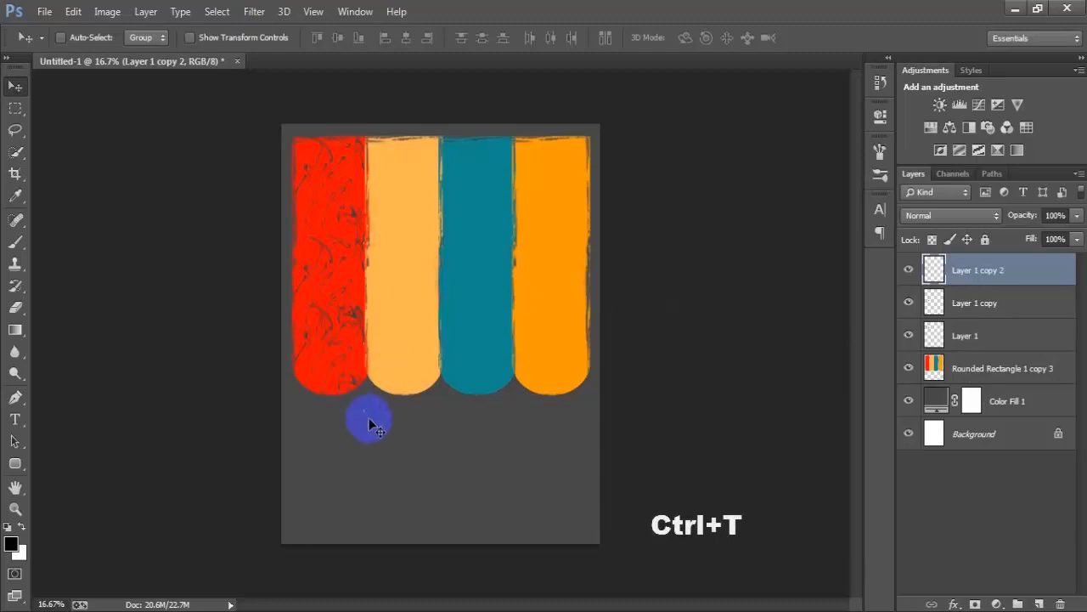
left_click_drag(368, 418, 394, 299)
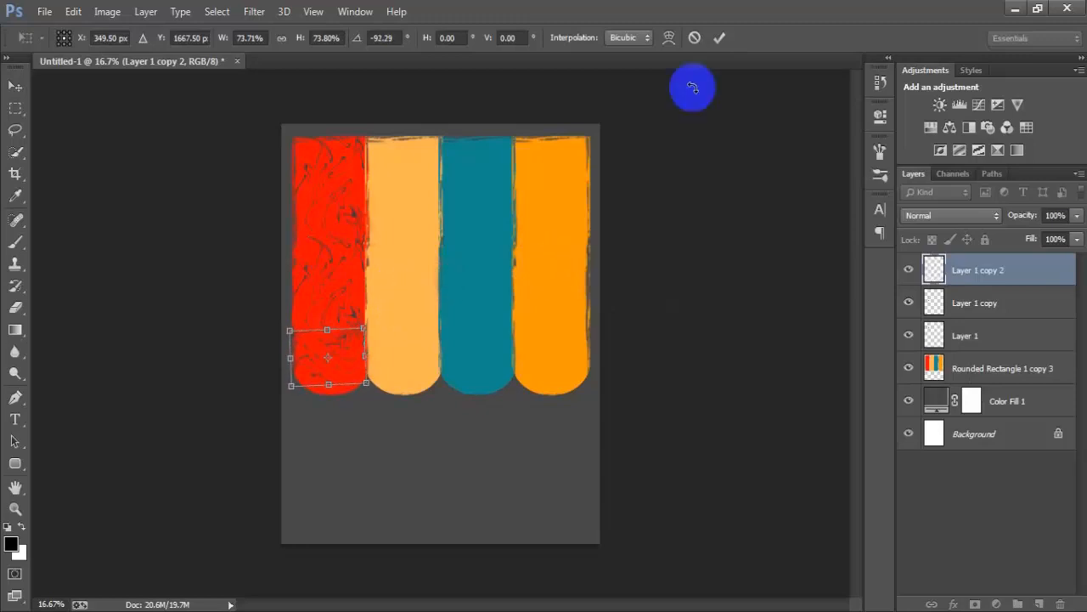
left_click(719, 38)
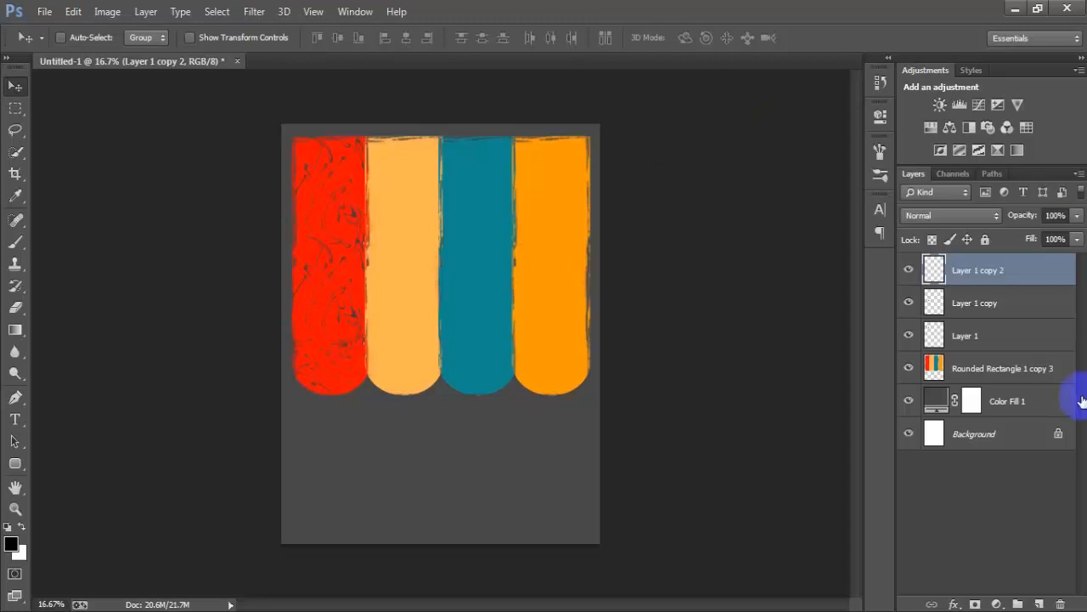
- Merge the three marble pattern layers into one and toggle the merged layer's visibility to check it
left_click(985, 337, "shift")
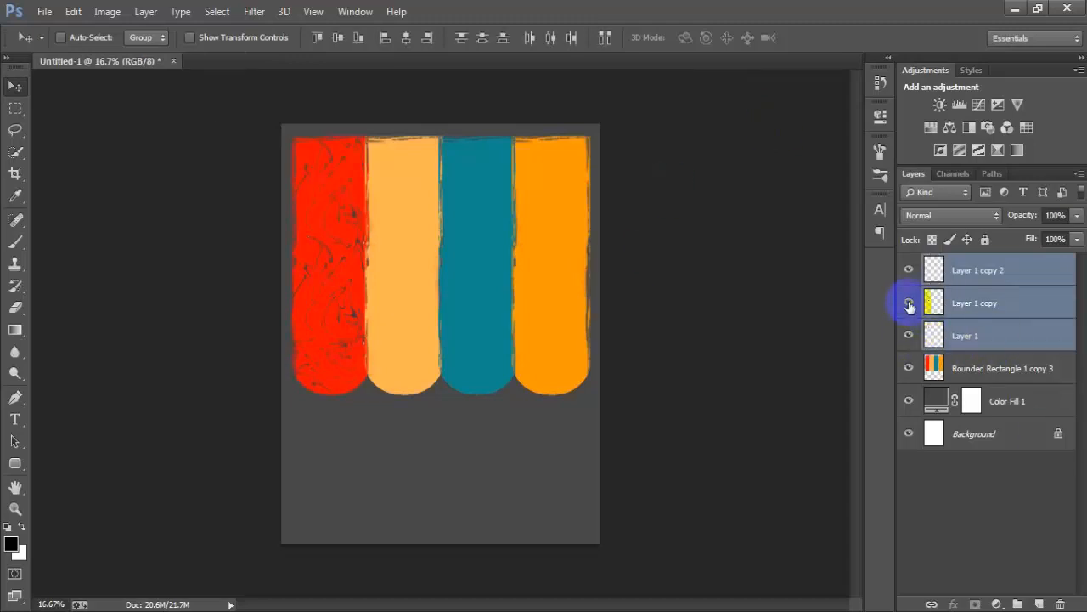
key("ctrl+e")
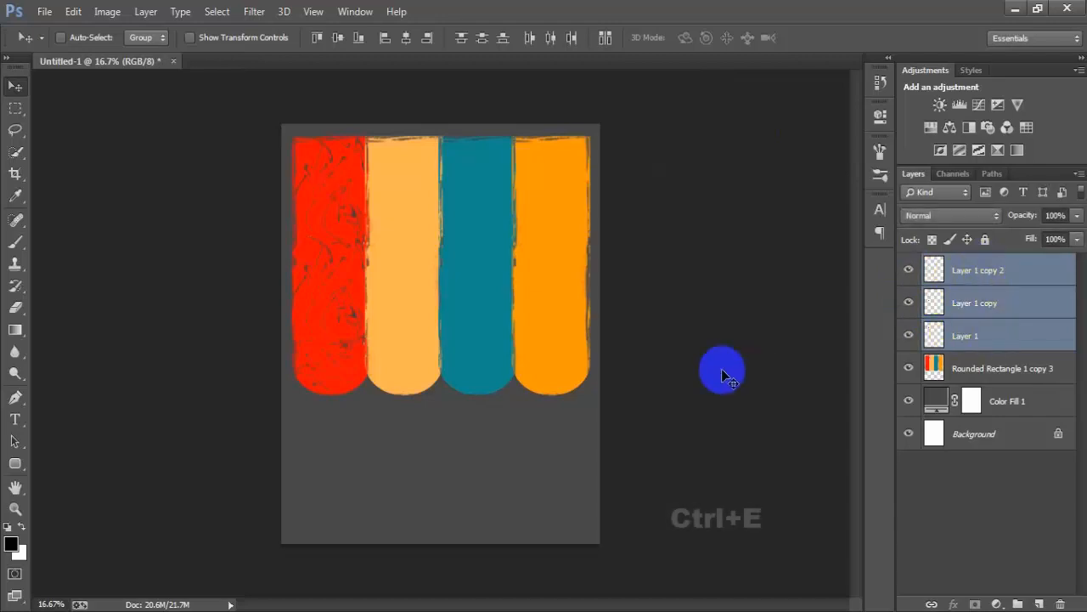
left_click(909, 270)
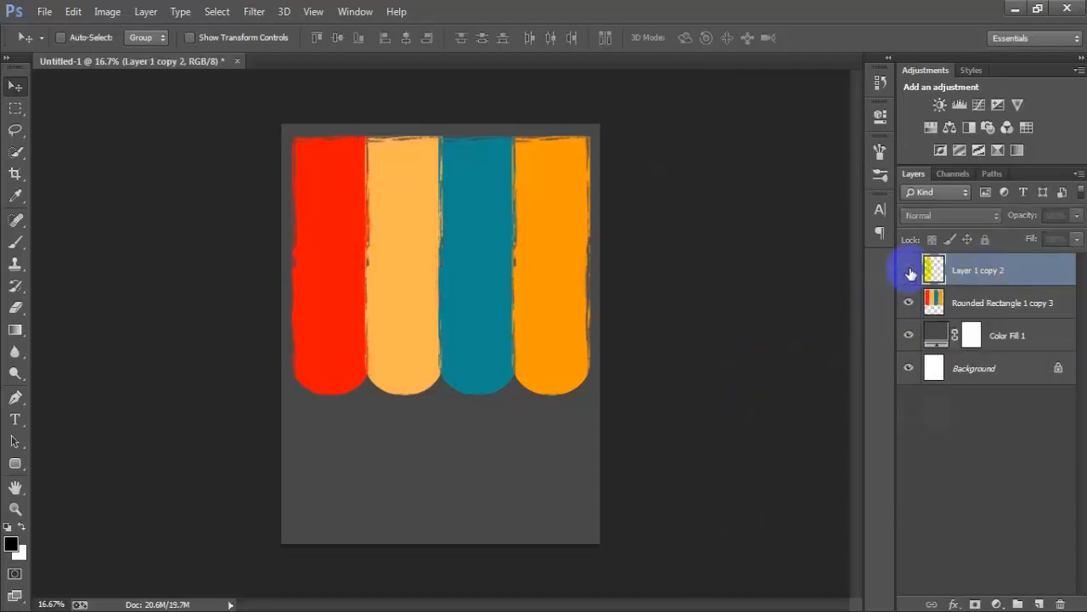
left_click(909, 270)
double_click(909, 271)
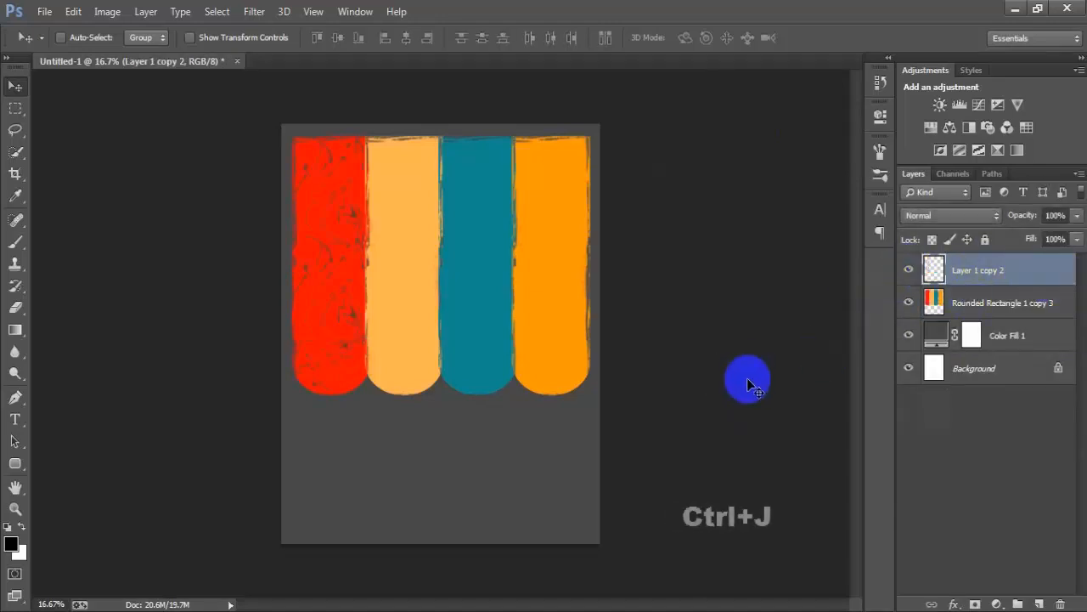
- Duplicate the merged marble pattern three times, placing one copy over each of the light orange, teal and orange bars
left_click_drag(348, 315, 540, 311)
key("ctrl+j")
key("ctrl+j")
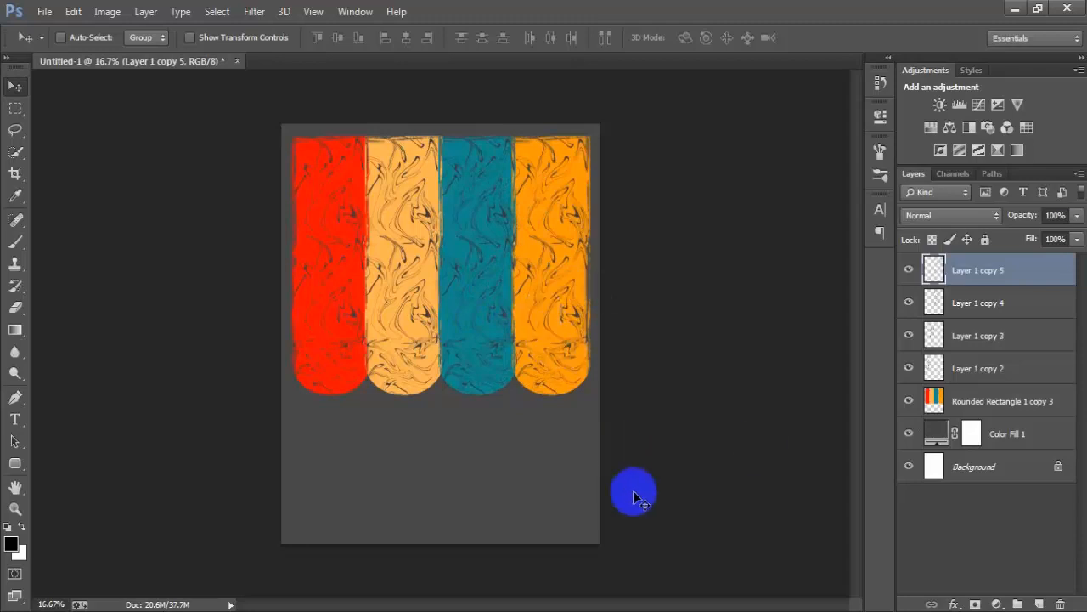
- Merge the four marble pattern layers into one layer and check it by toggling its visibility
left_click(992, 368, "shift")
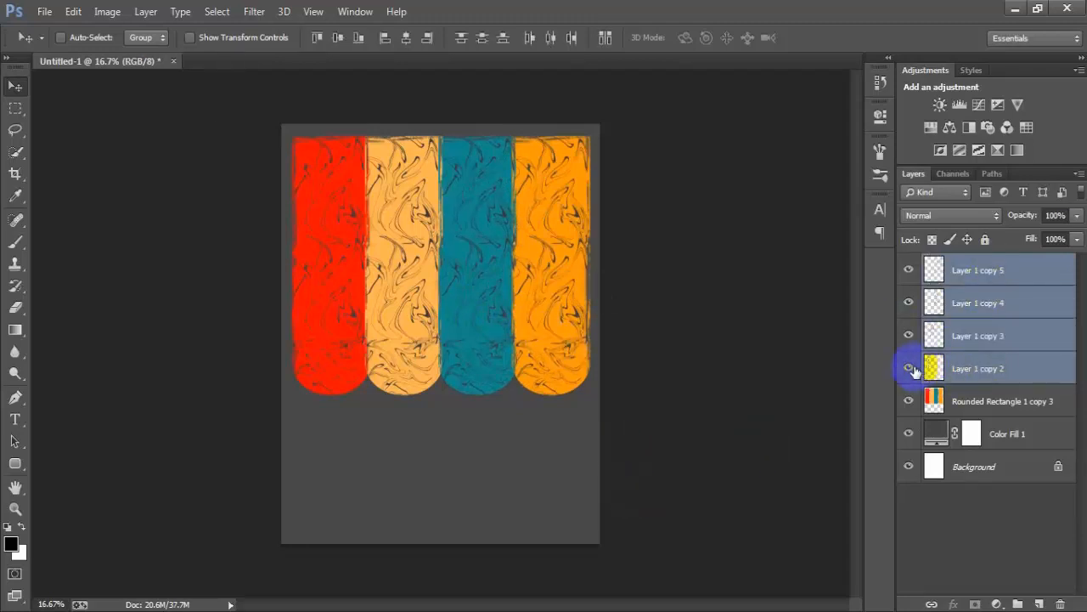
left_click(913, 369)
left_click(910, 336)
left_click(910, 336)
left_click(909, 304)
left_click(909, 303)
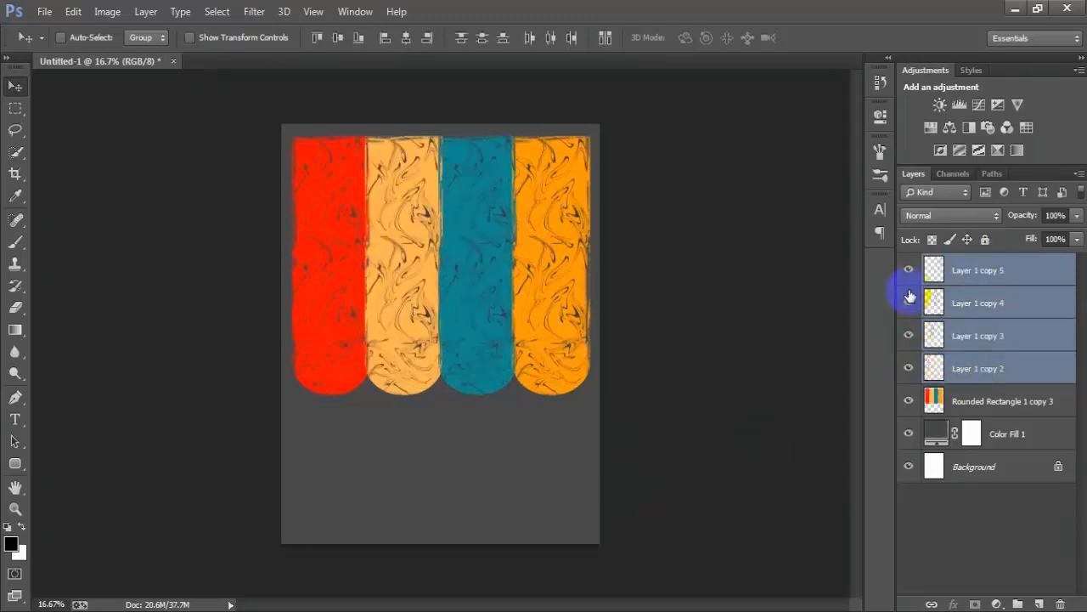
left_click(909, 272)
left_click(910, 272)
key("ctrl+e")
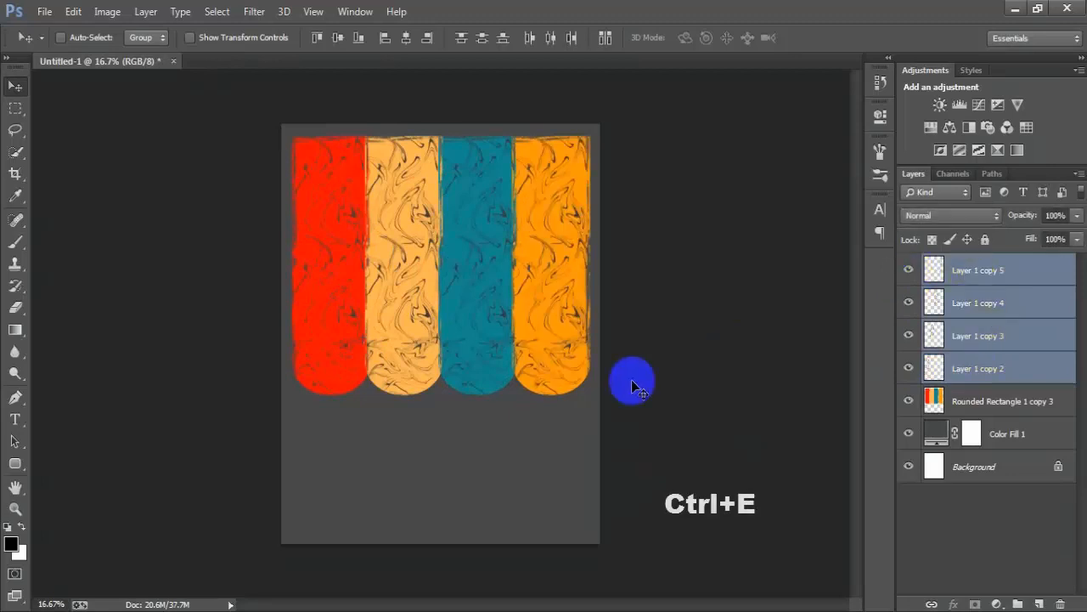
left_click(909, 272)
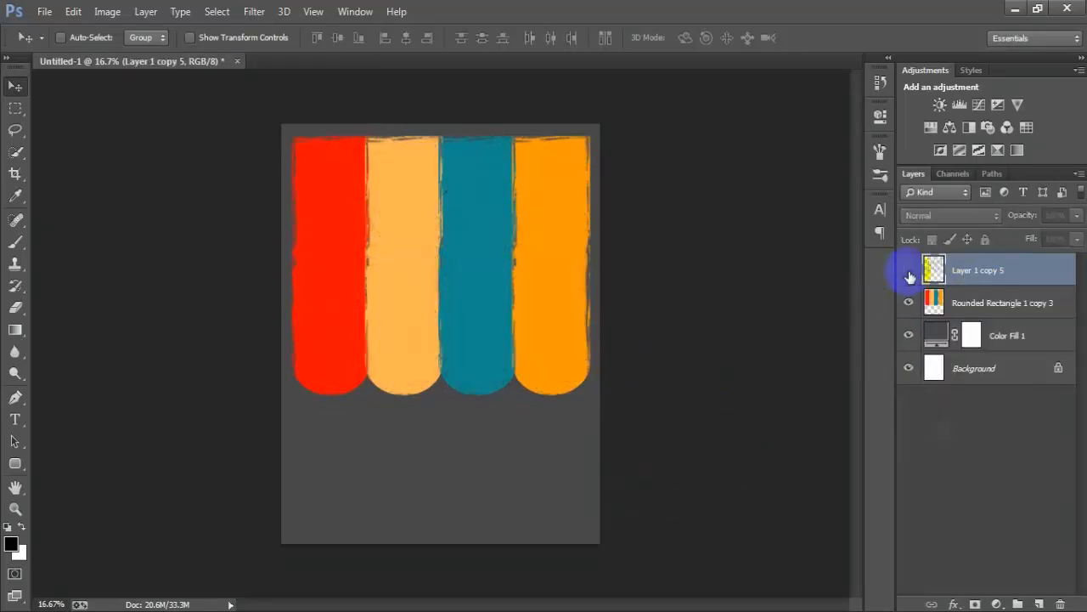
left_click(909, 271)
left_click(909, 271)
left_click(909, 272)
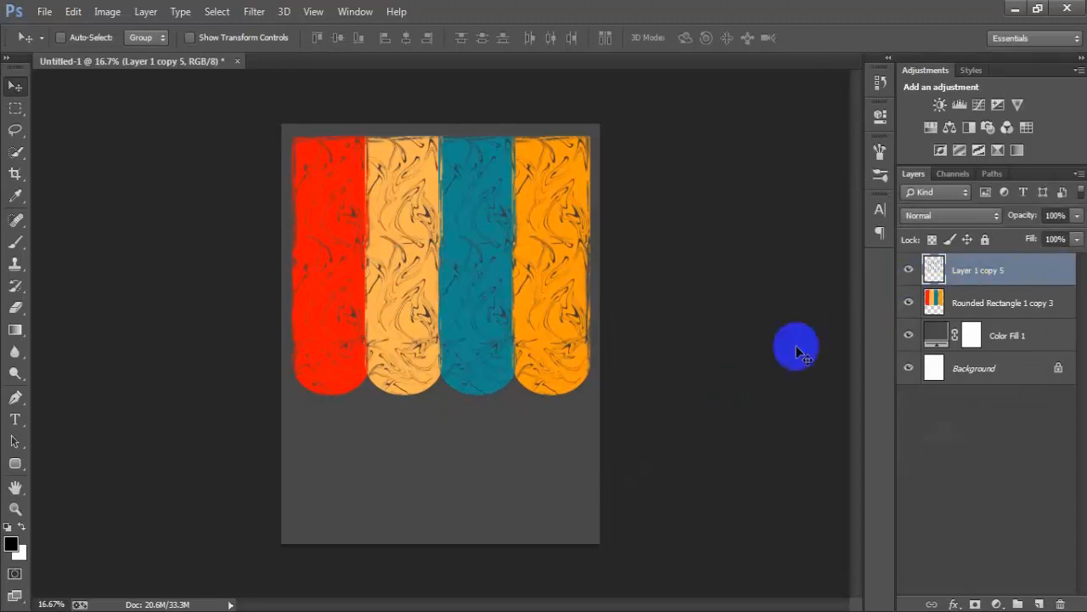
- Load the marble pattern's outline as a selection, delete that area from the coloured bars layer, and deselect
left_click(934, 270, "ctrl")
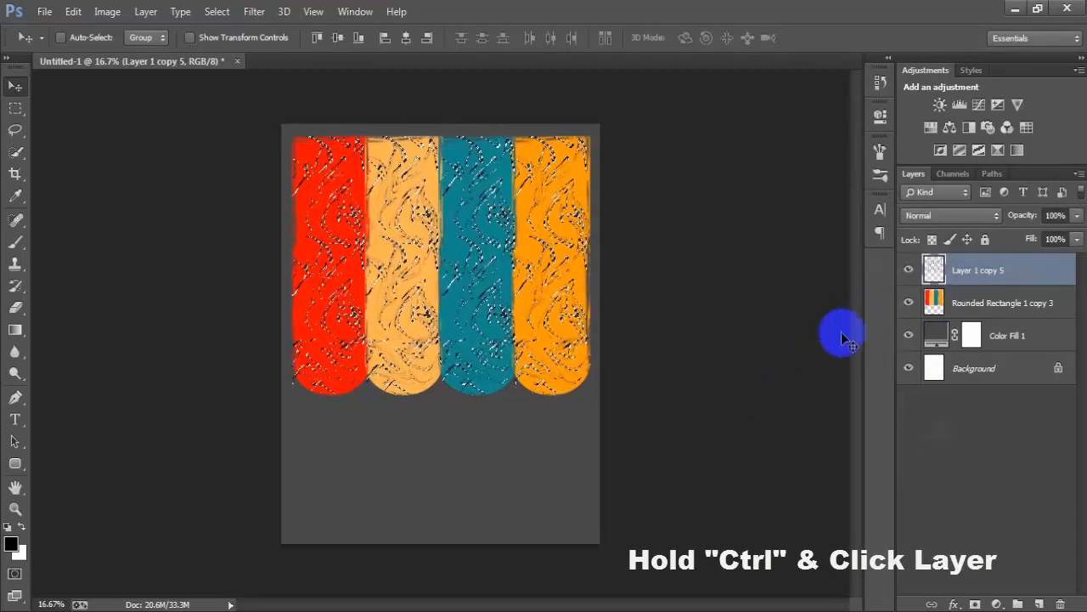
left_click(1032, 303)
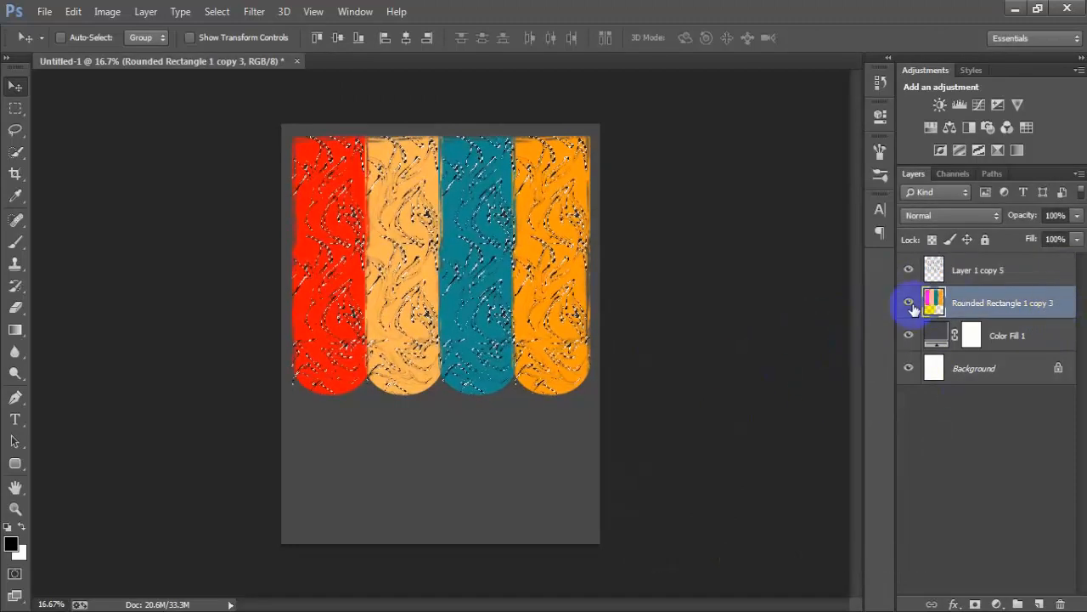
left_click(910, 304)
left_click(910, 304)
left_click(910, 304)
left_click(910, 305)
key("Delete")
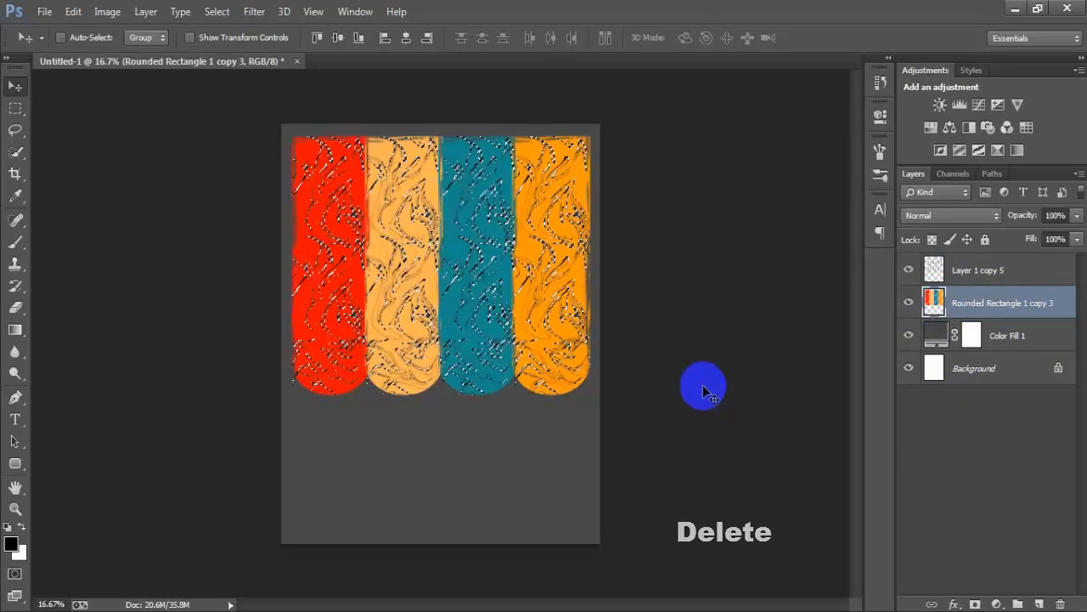
key("ctrl+d")
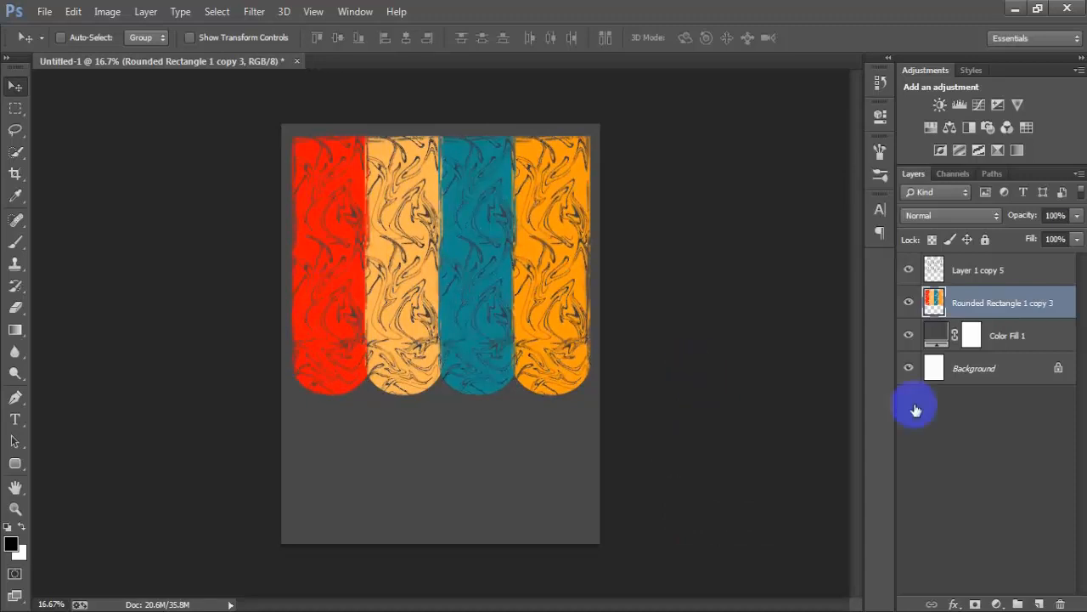
- Toggle the visibility of the merged marble pattern layer to check the cut-outs, and delete that layer
left_click(1020, 271)
left_click(909, 270)
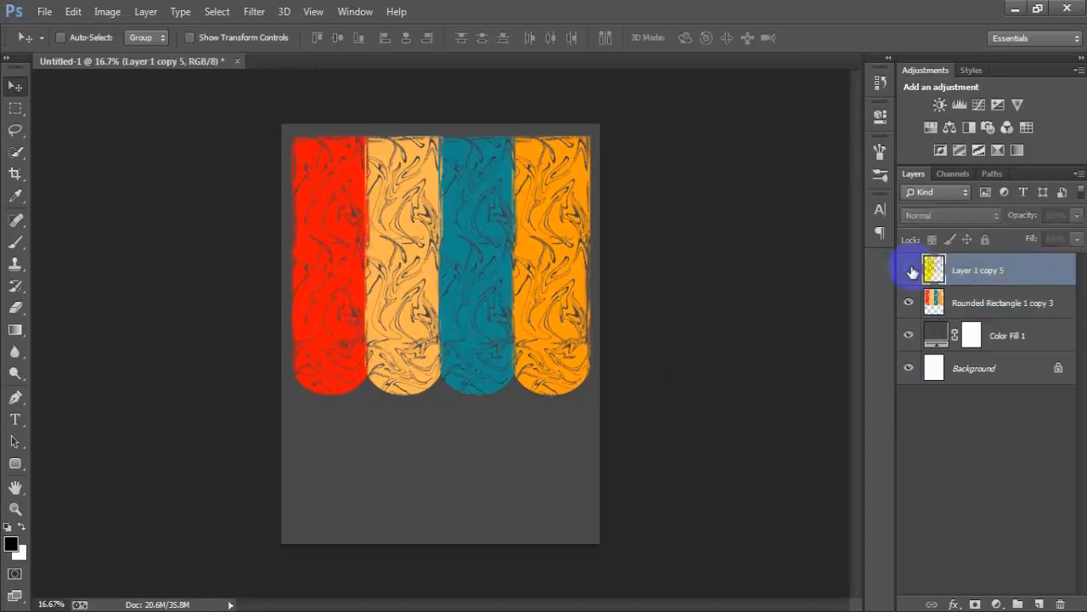
left_click(909, 270)
left_click(909, 270)
left_click(909, 271)
key("Delete")
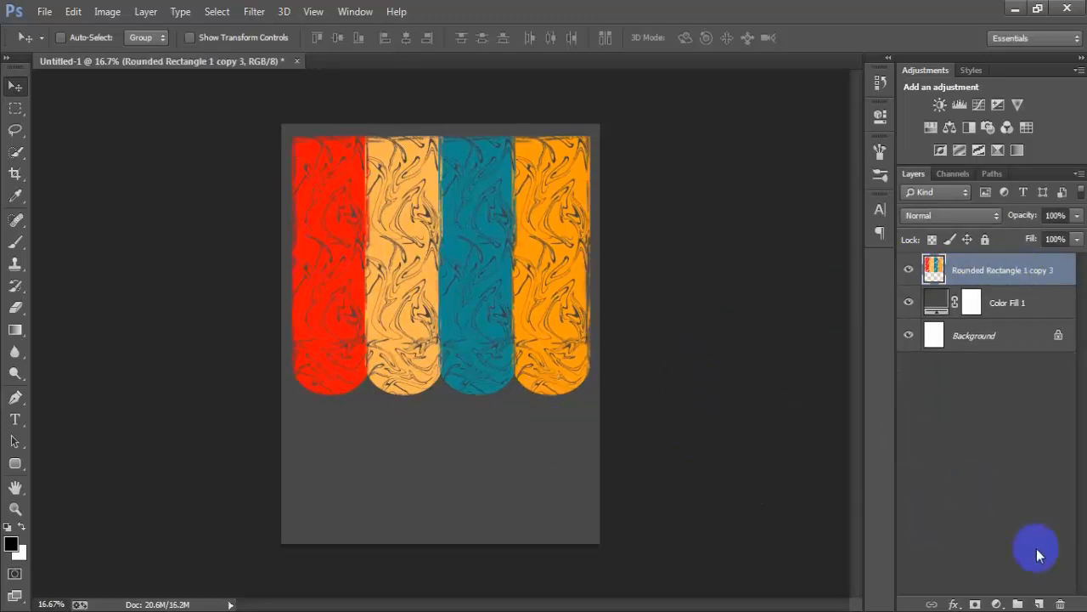
- Add a new layer on top and place a horizontal text letter "L" at 60 pt below the red bar
left_click(1038, 603)
left_click(984, 273)
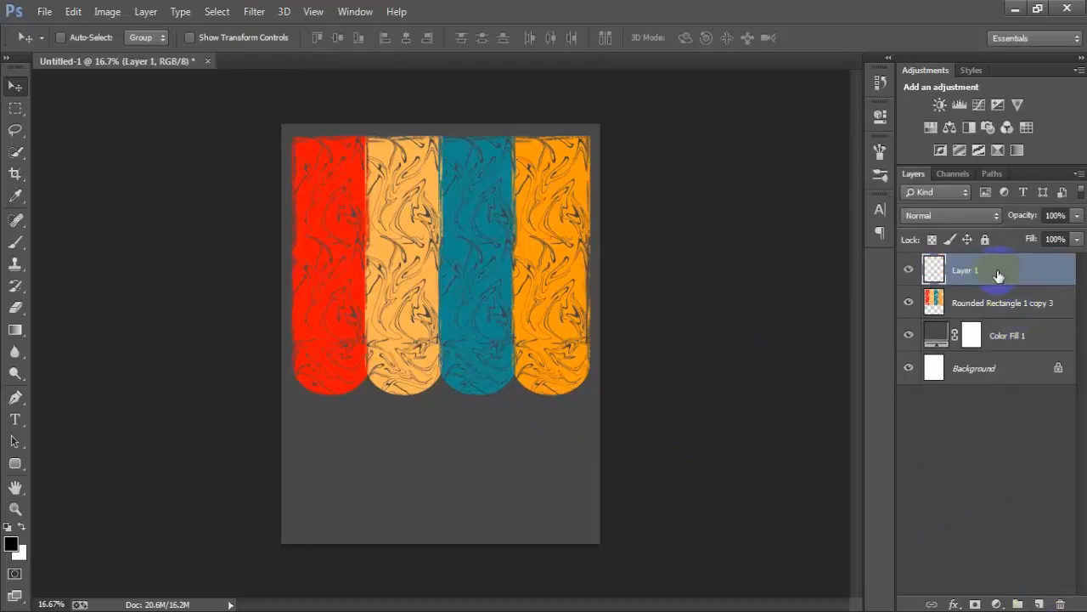
left_click(786, 457)
left_click(451, 488)
left_click(17, 419)
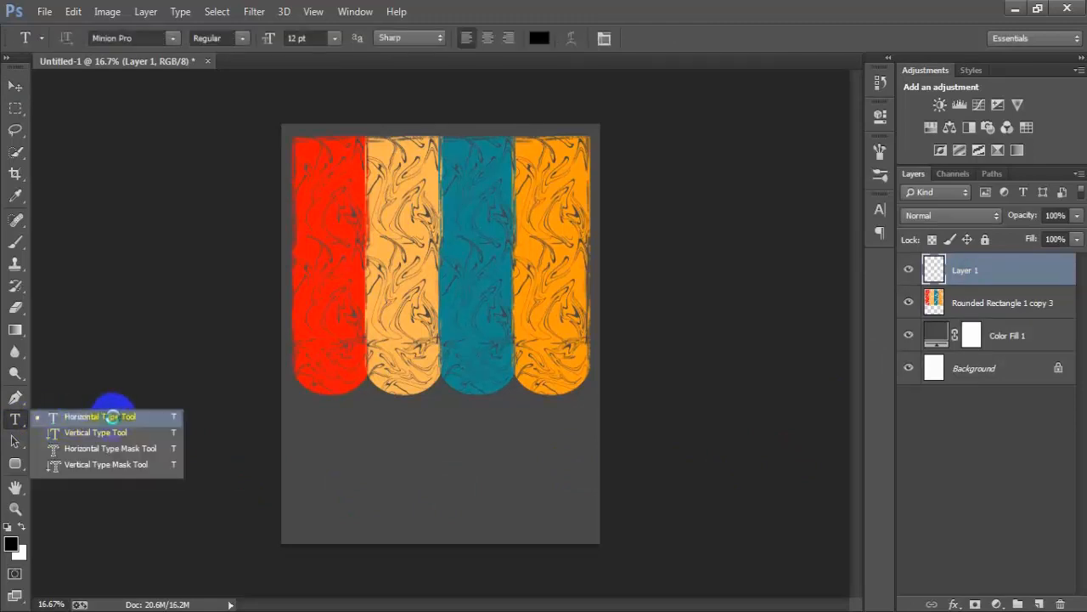
left_click(113, 414)
left_click(326, 455)
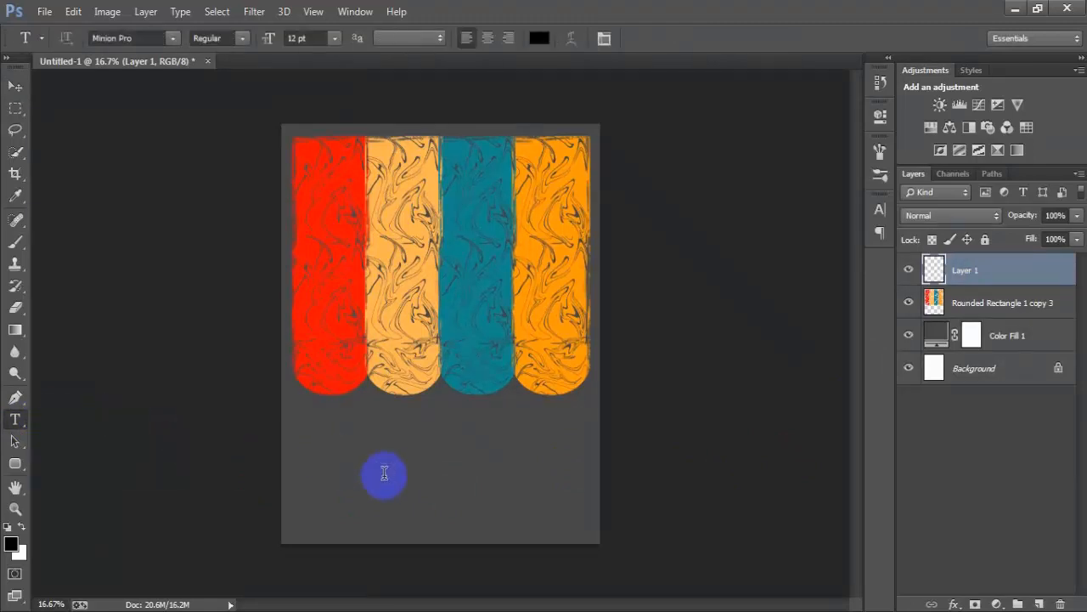
left_click(338, 37)
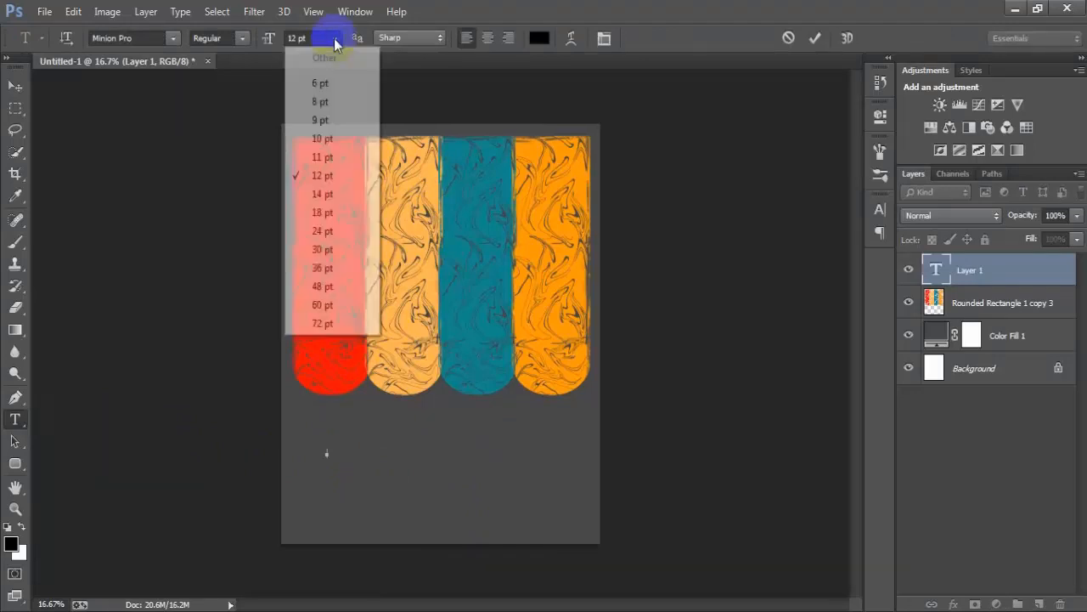
left_click(344, 308)
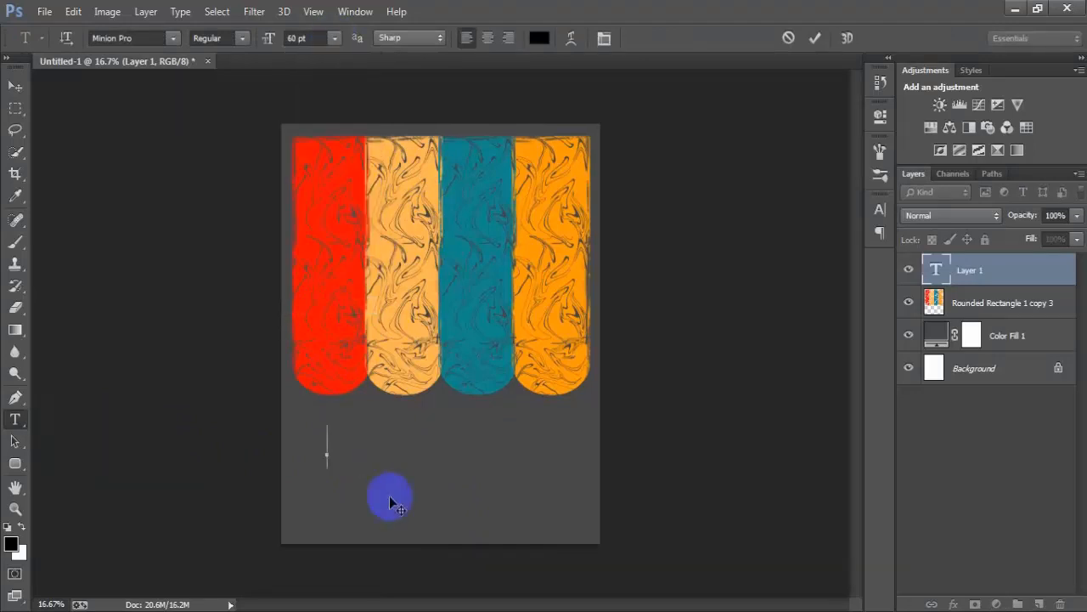
type("L")
left_click(18, 90)
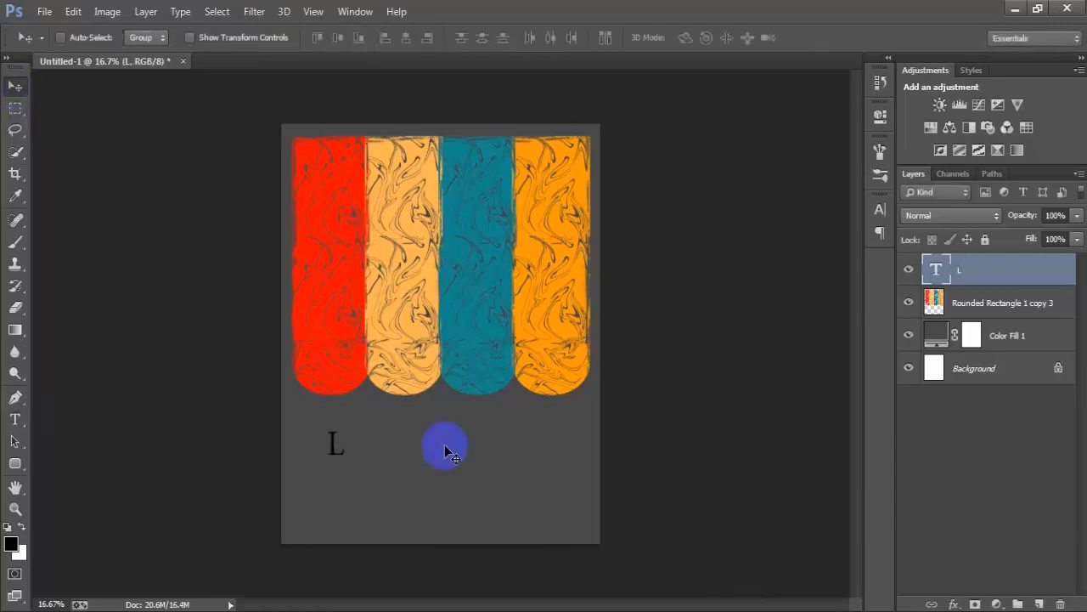
- Set the font of the letter L to Mat Saleh
left_click(882, 210)
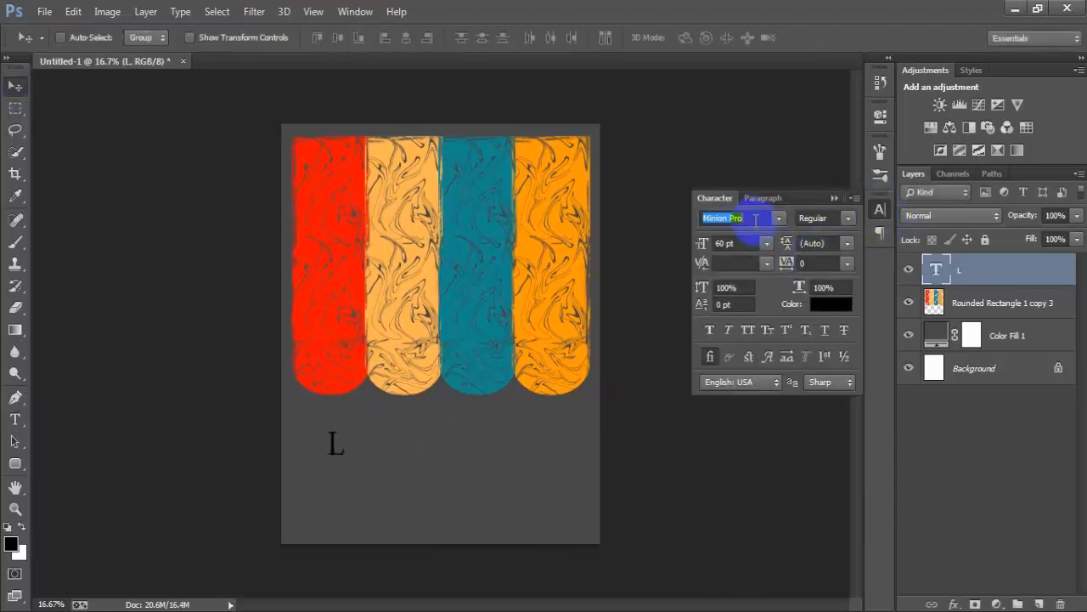
scroll(755, 219, "down", 4)
left_click(779, 219)
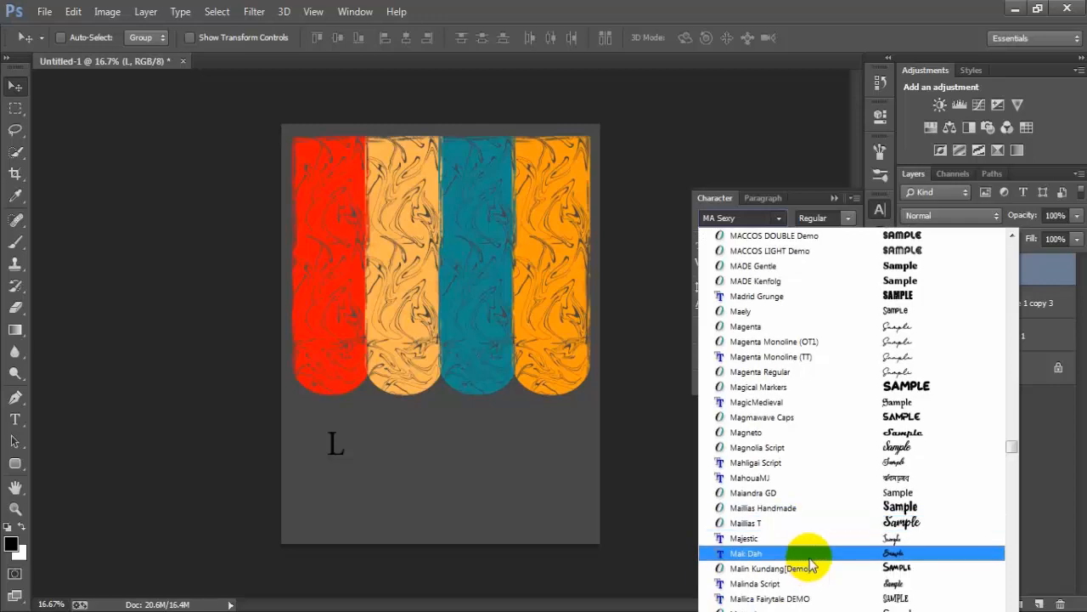
scroll(809, 563, "down", 1)
scroll(810, 564, "down", 6)
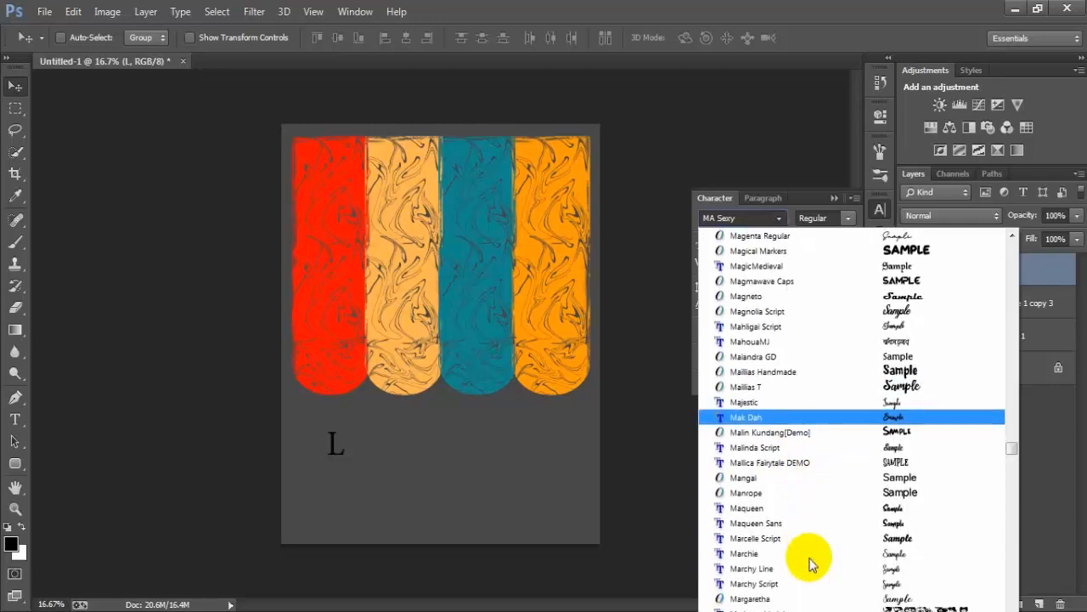
scroll(810, 563, "down", 2)
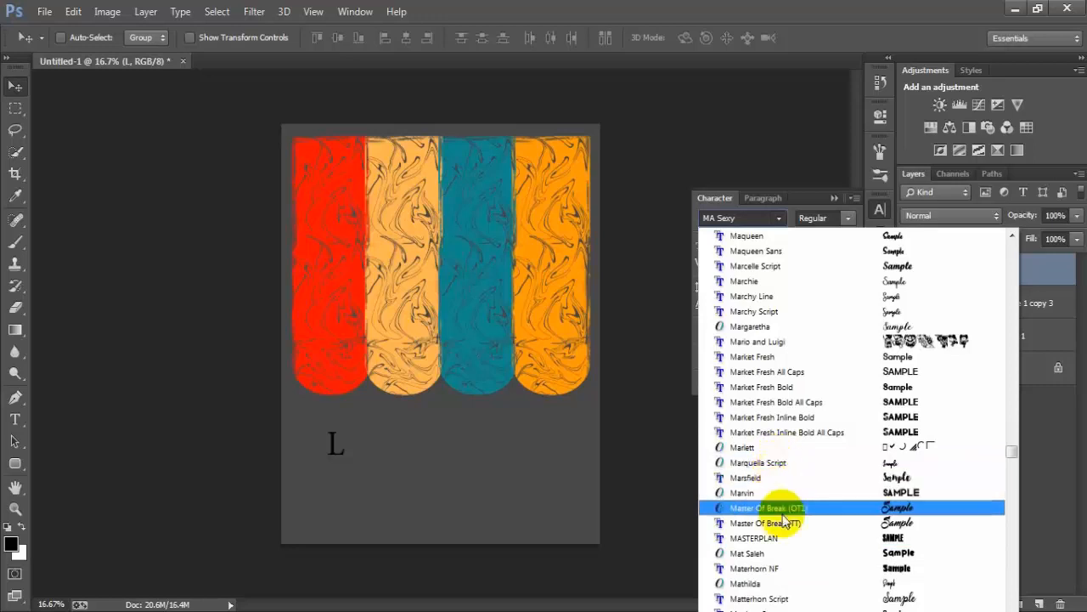
left_click(801, 553)
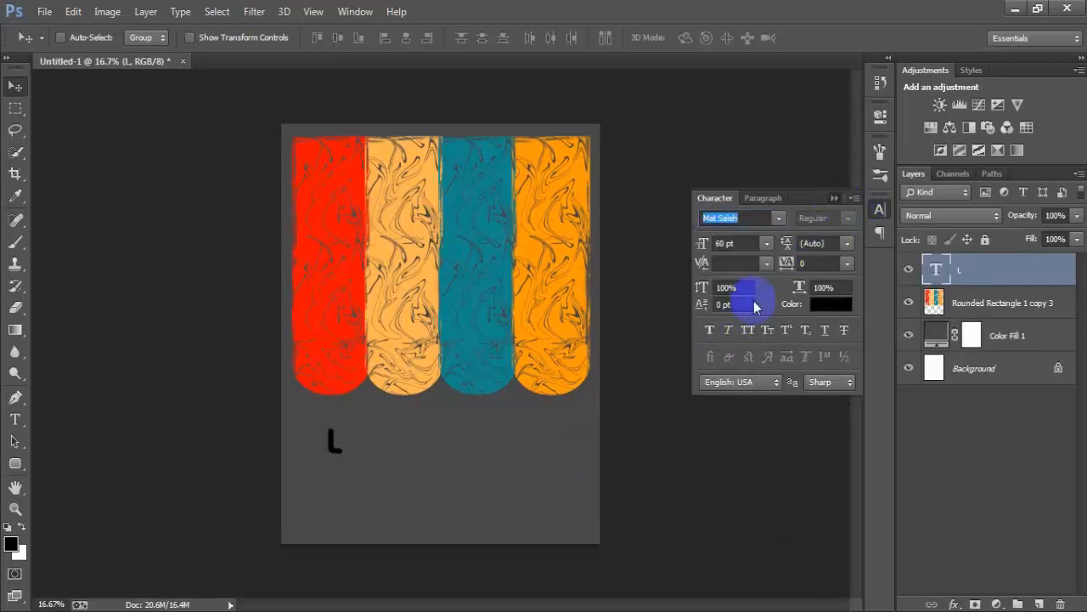
left_click(495, 497)
- Scale the letter L to about 214% and place it near the top of the red bar
key("ctrl+t")
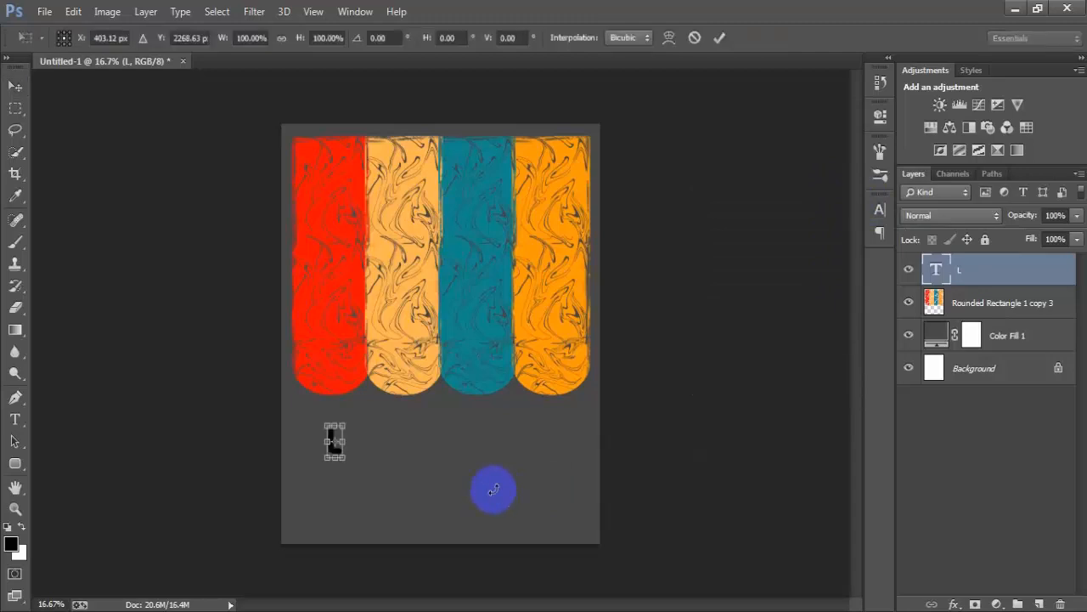
left_click_drag(344, 457, 350, 224)
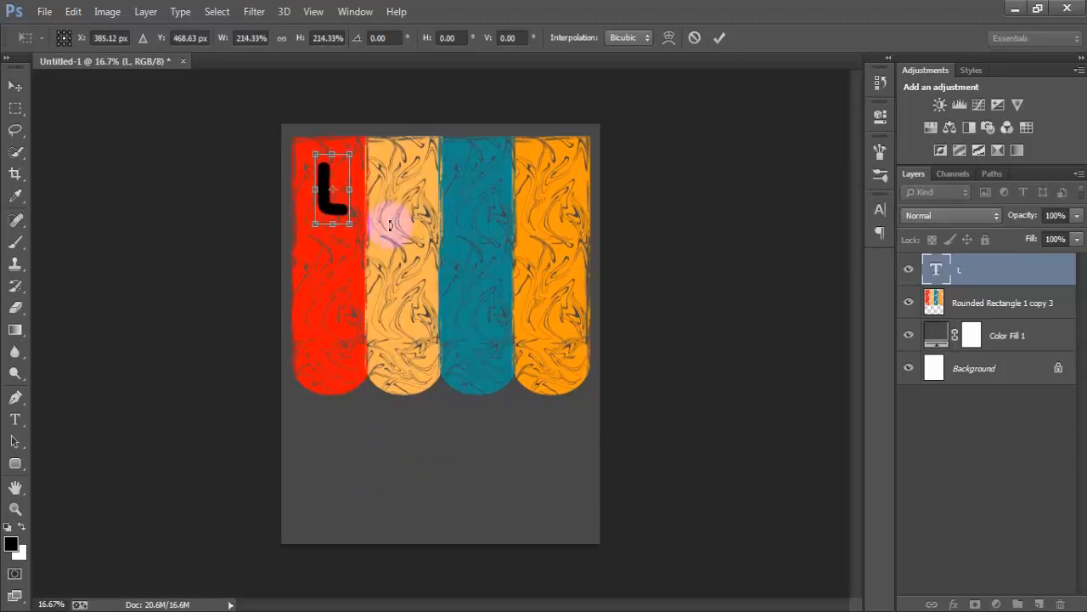
left_click(718, 38)
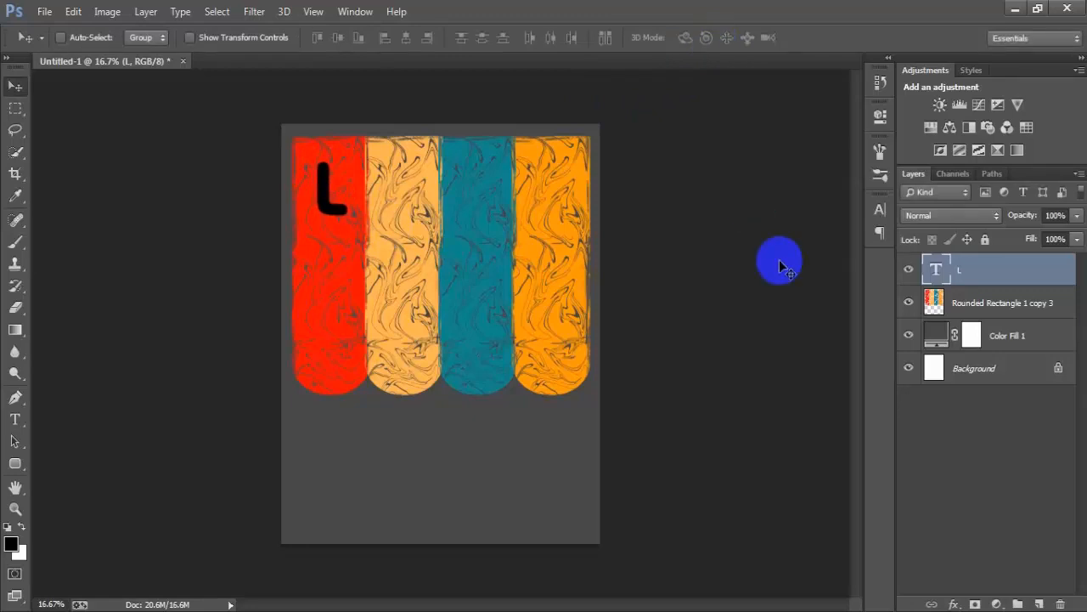
- Duplicate the letter L onto the light orange bar and change the copy to "I"
key("ctrl+j")
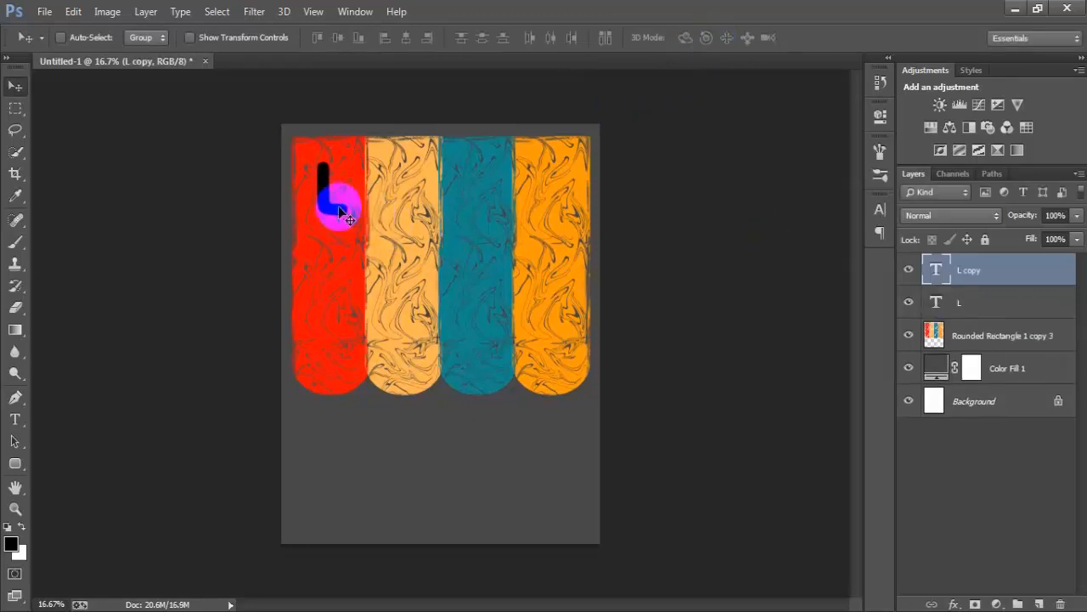
left_click_drag(334, 201, 414, 209)
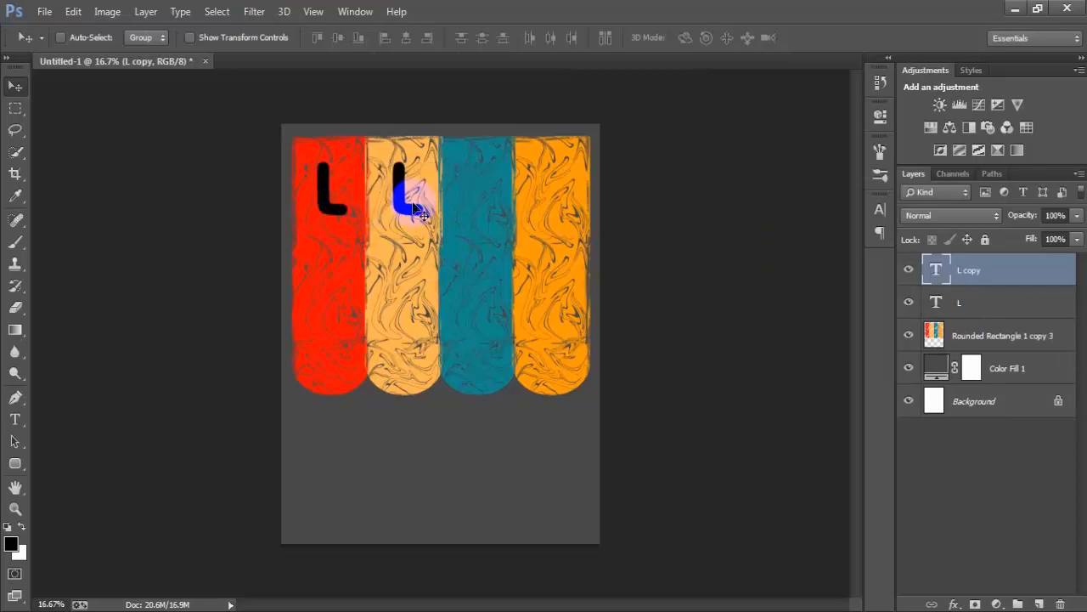
double_click(938, 270)
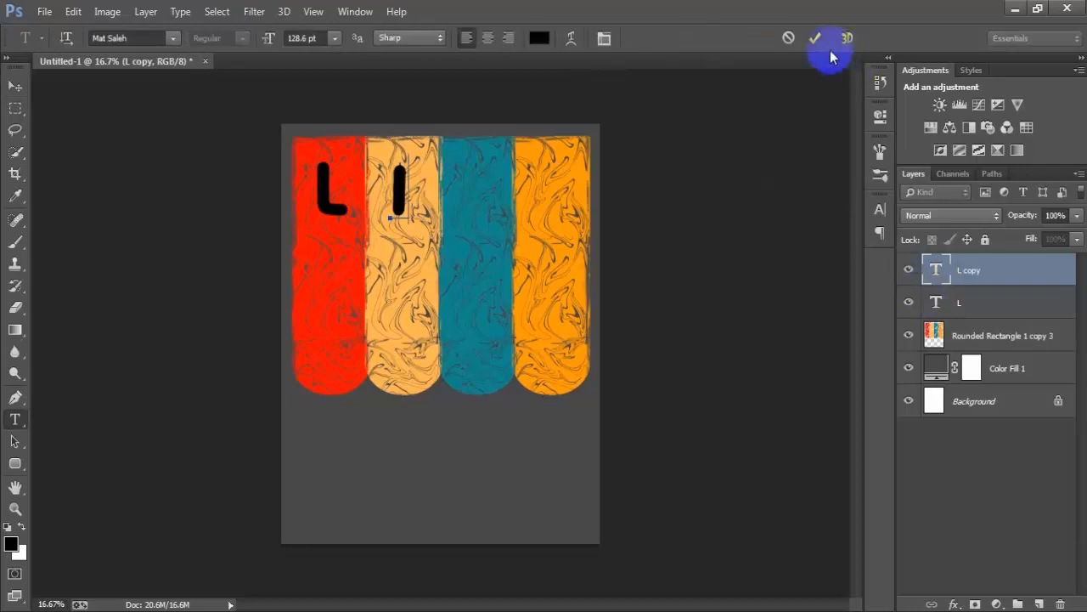
left_click(815, 38)
key("v")
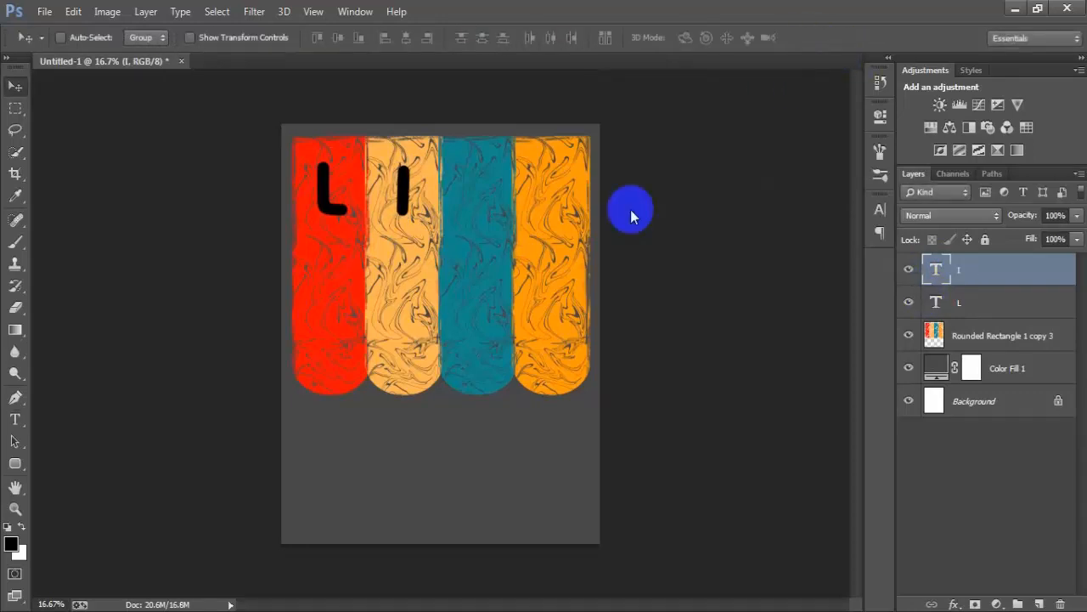
- Duplicate the letter I onto the teal bar and change the copy to "E"
key("ctrl+j")
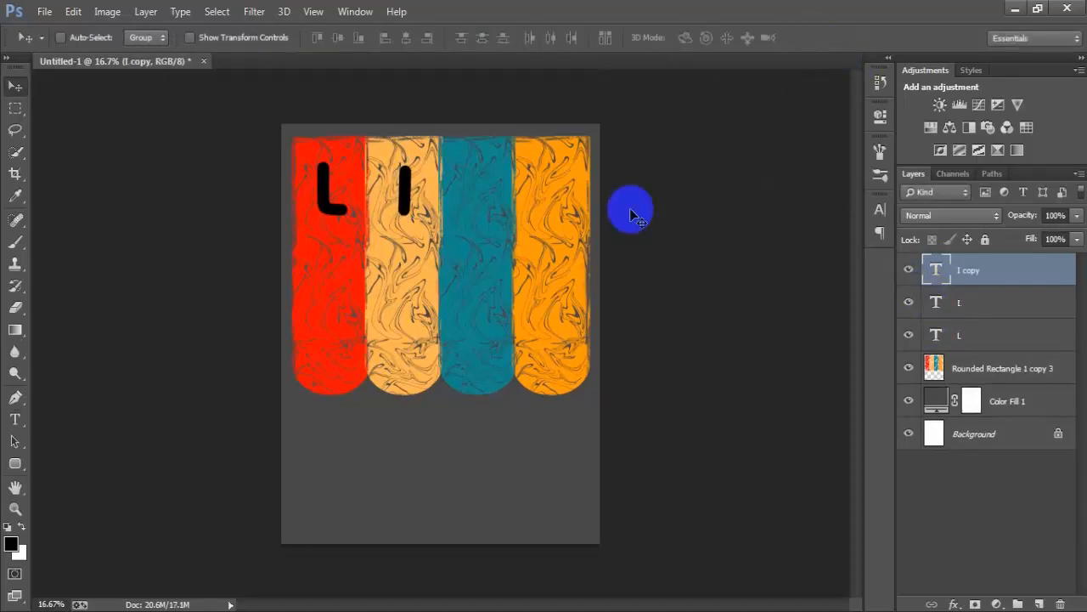
left_click_drag(414, 196, 486, 195)
double_click(942, 281)
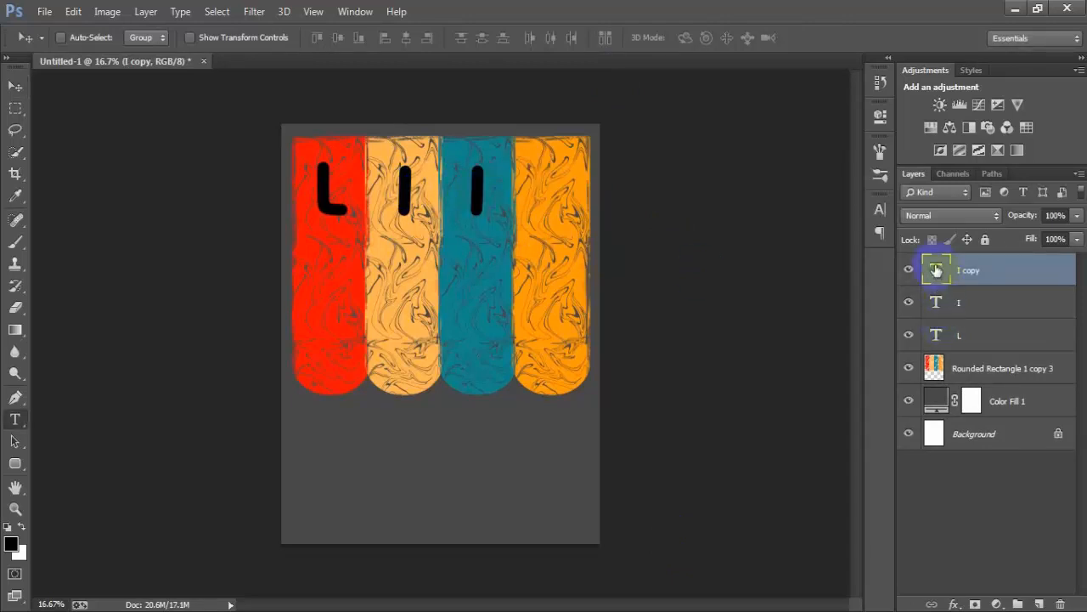
type("F")
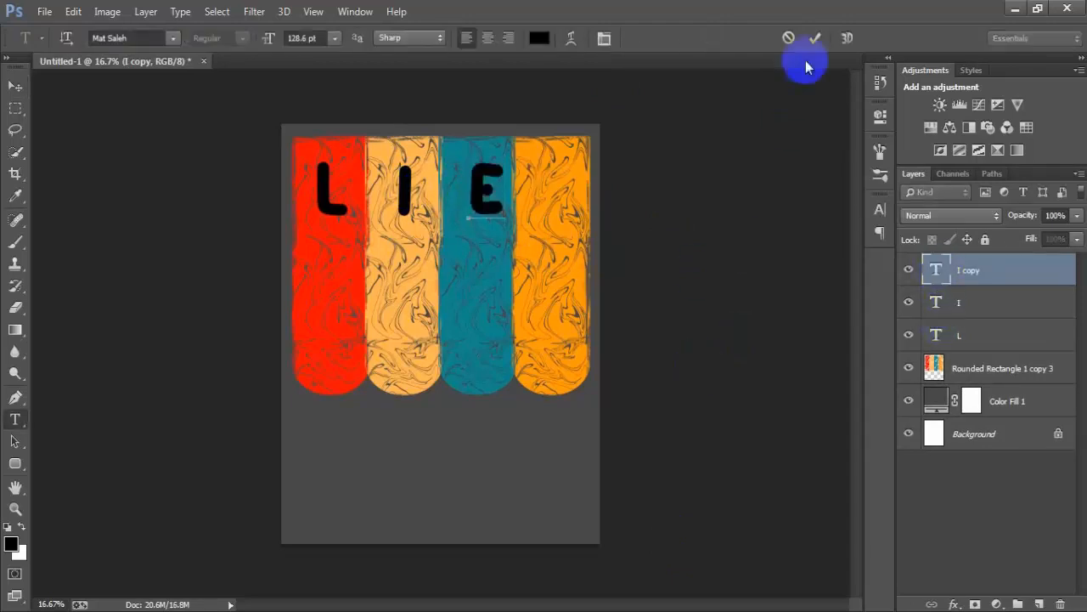
left_click(816, 34)
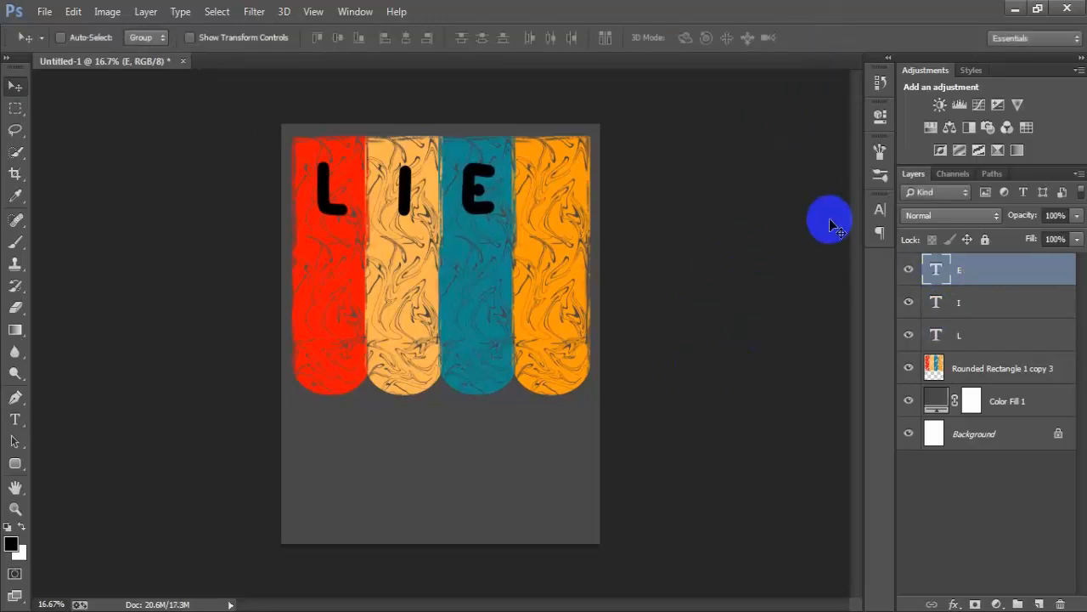
- Duplicate the letter E and place the copy at the same height on the orange bar
key("ctrl+j")
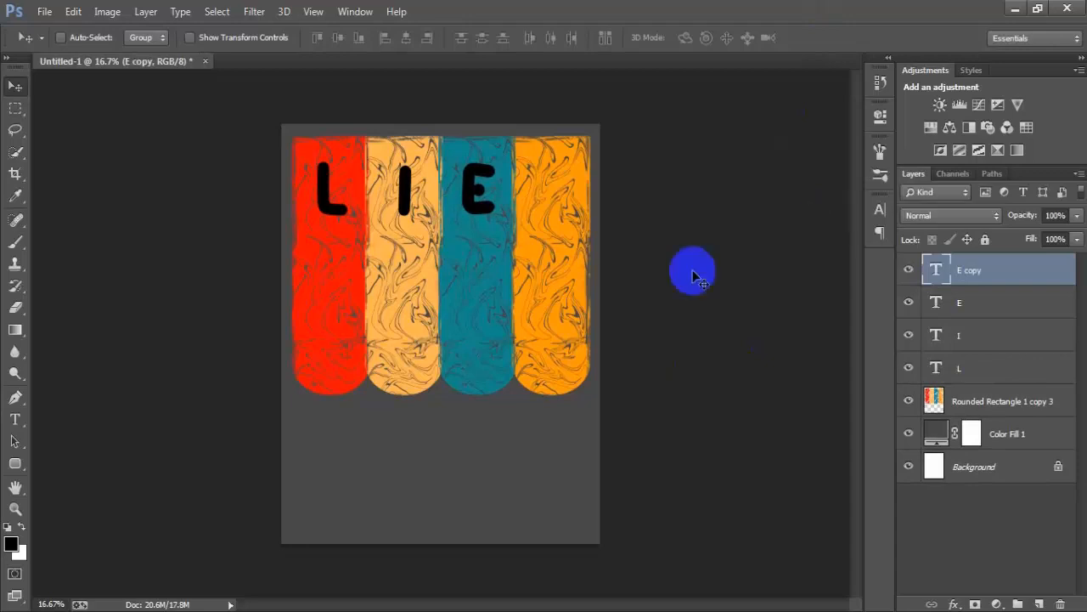
left_click_drag(478, 203, 560, 218)
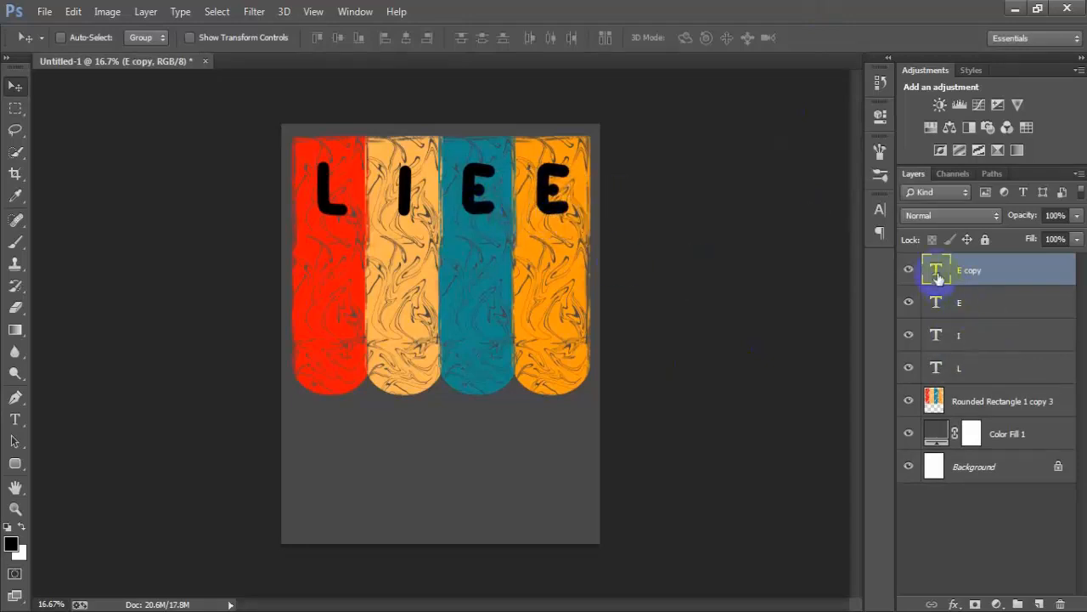
double_click(937, 272)
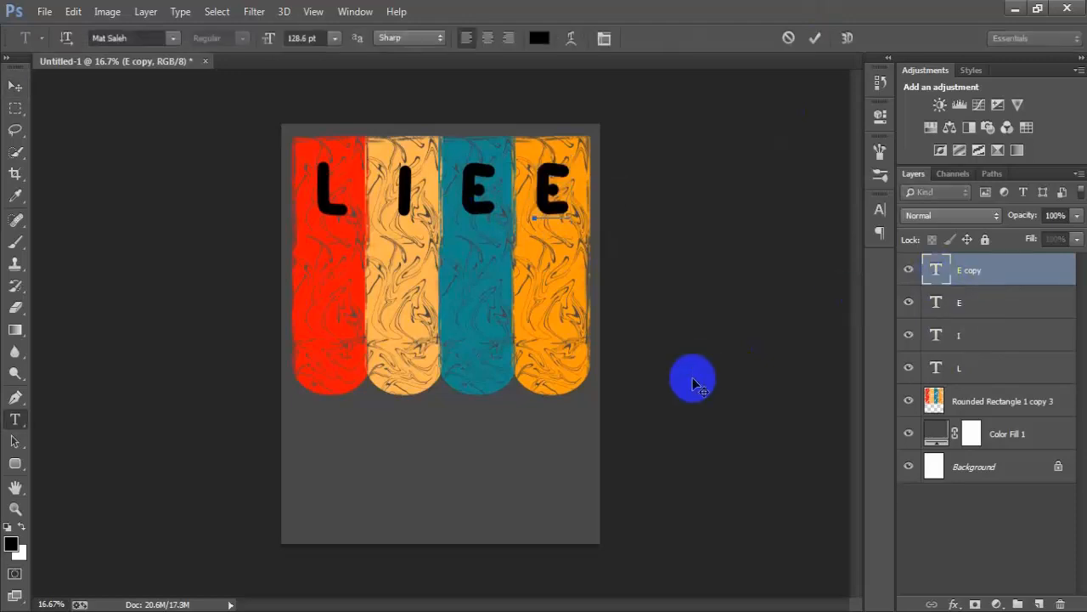
- Change the letter on the teal bar to "F"
left_click(940, 304)
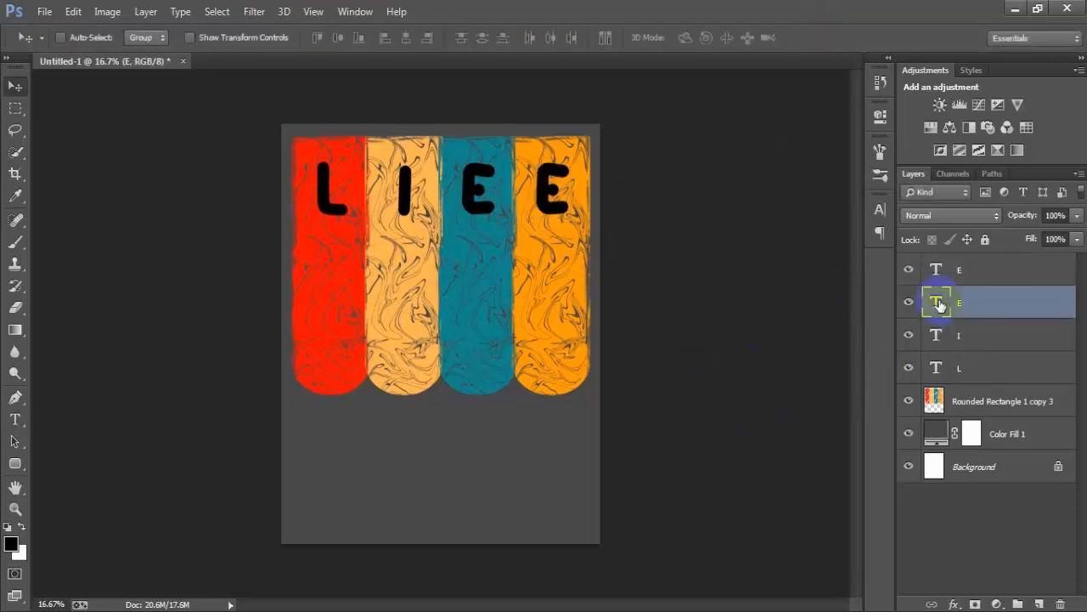
double_click(940, 304)
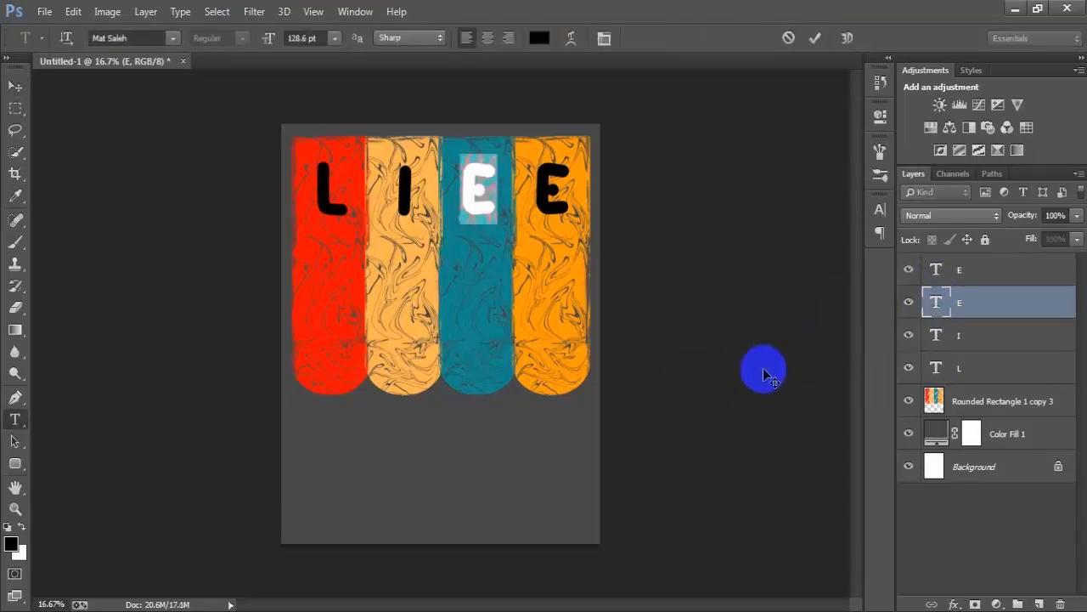
type("F")
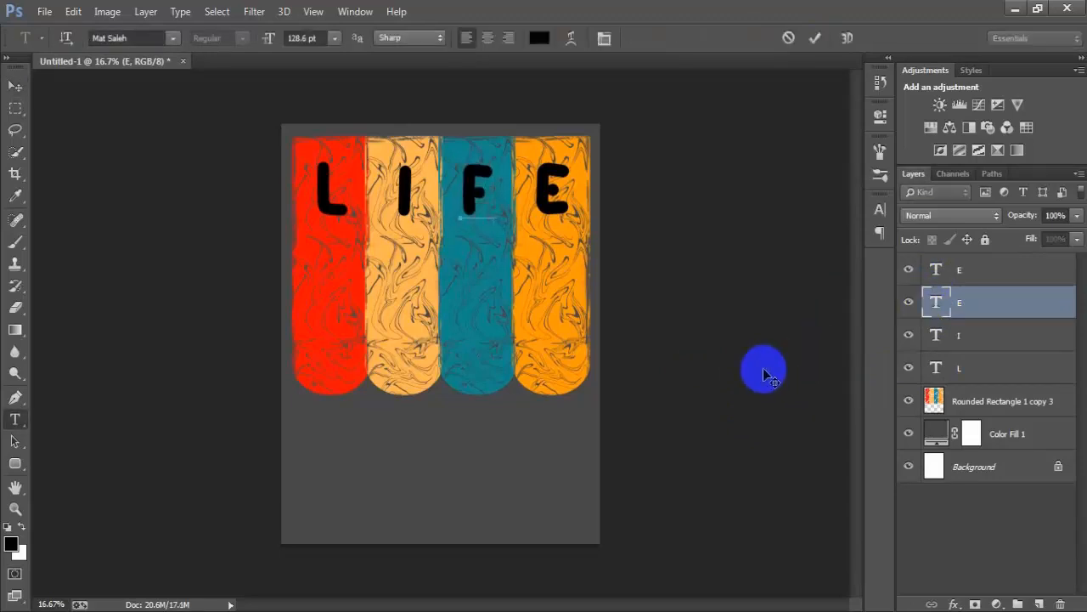
left_click(815, 37)
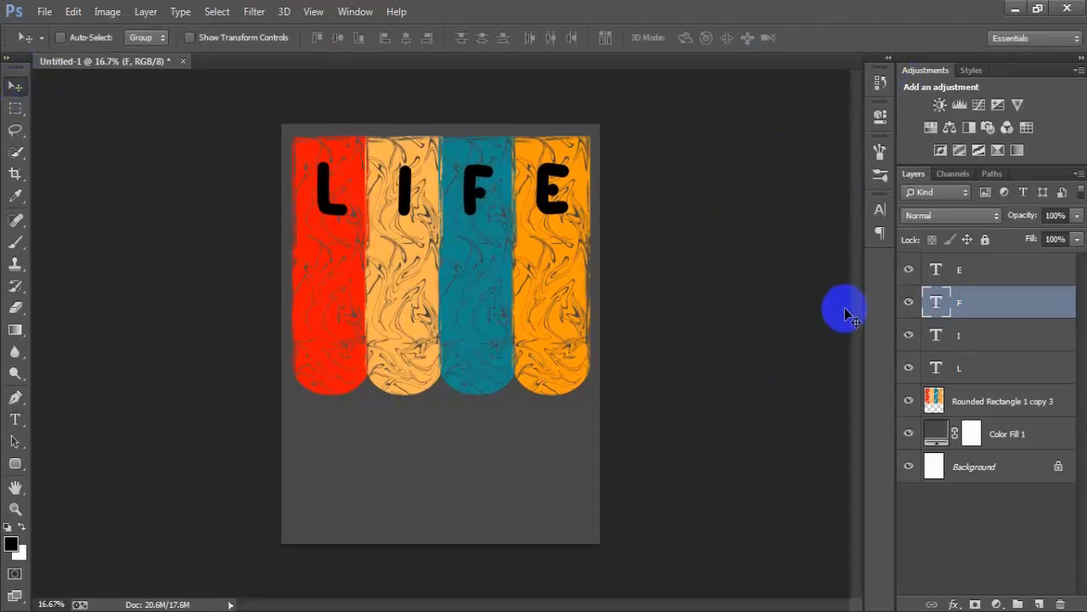
- Merge the four letter layers L, I, F and E into one layer, checking the letters by toggling their visibility
left_click(958, 269)
left_click(970, 367, "shift")
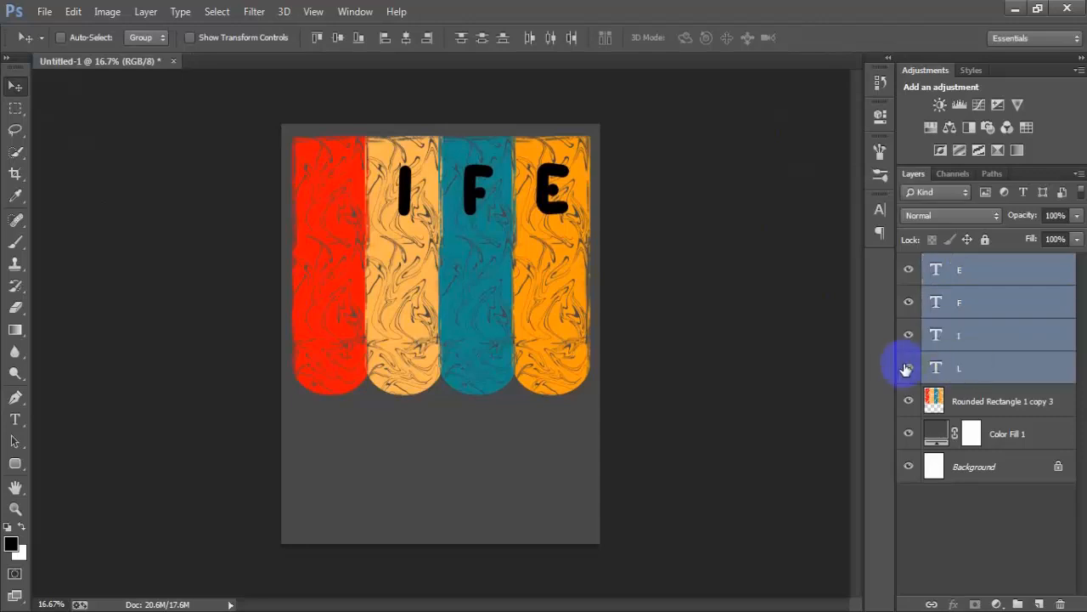
left_click(908, 367)
left_click(909, 334)
left_click(908, 335)
left_click(908, 269)
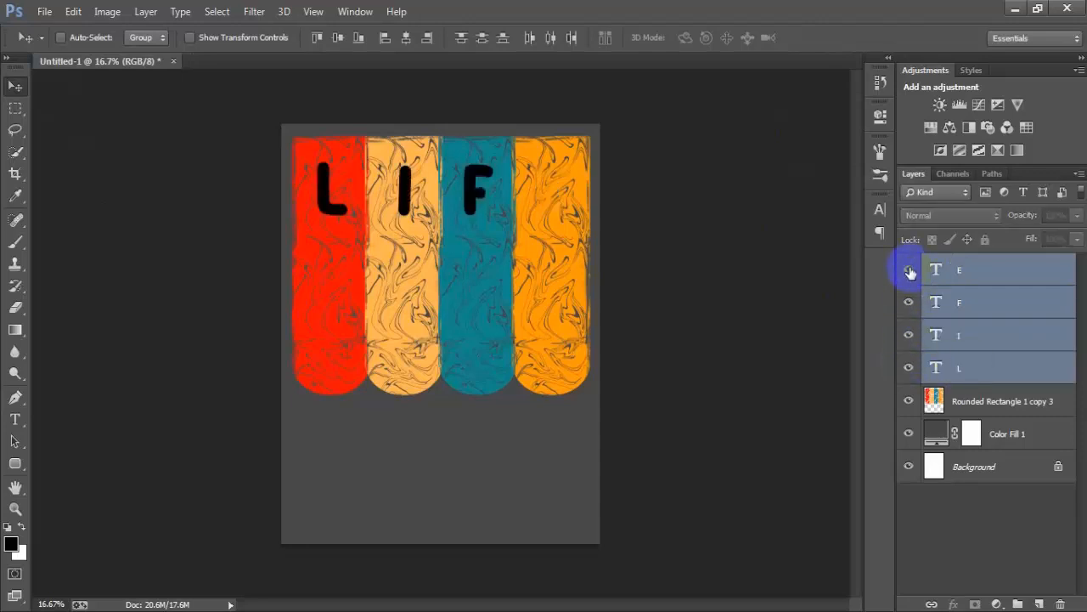
left_click(909, 269)
key("ctrl+e")
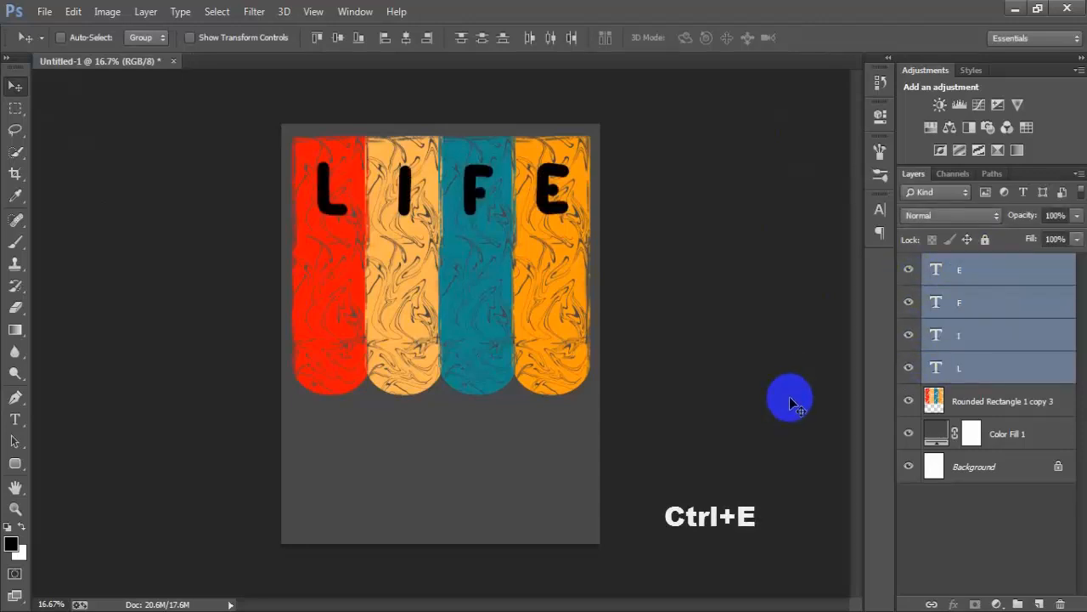
left_click(910, 270)
left_click(910, 270)
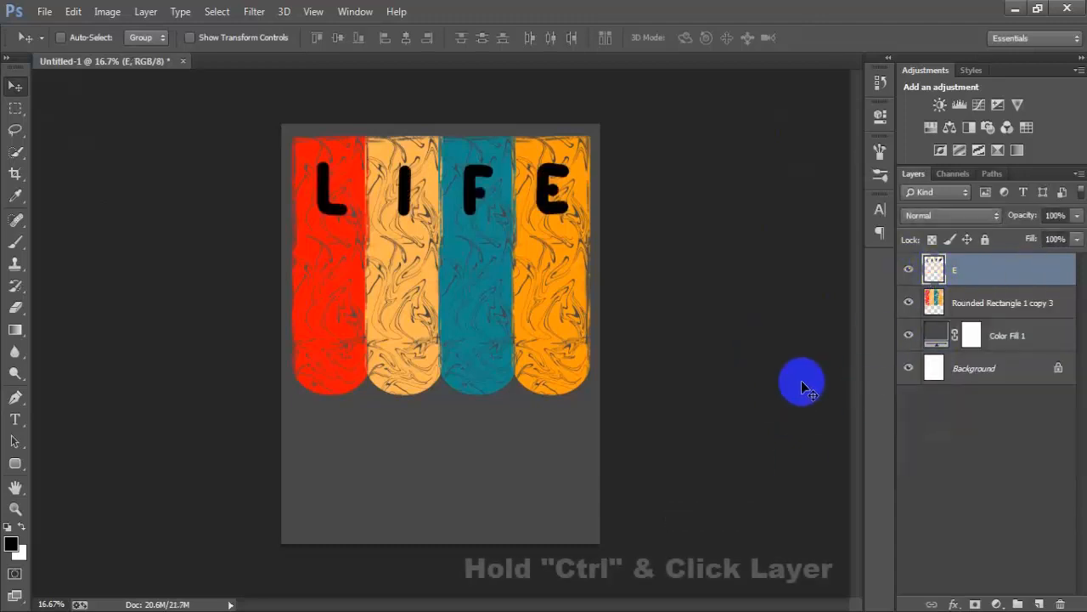
- Cut the LIFE letter shapes out of the coloured bars layer using the merged letters layer as the selection, and deselect
left_click(932, 274, "ctrl")
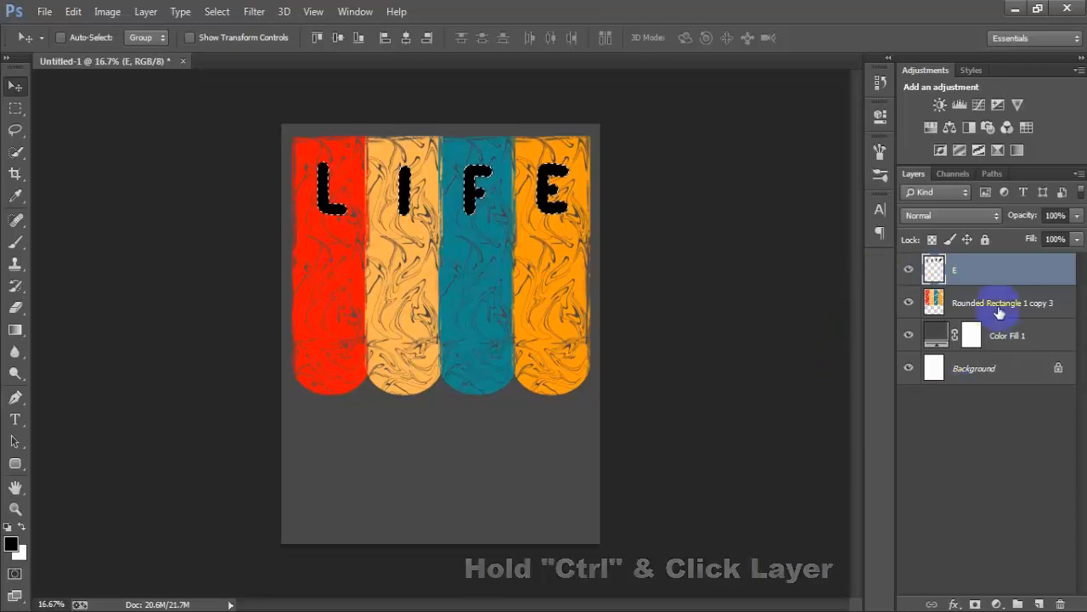
left_click(931, 304)
left_click(908, 303)
left_click(908, 303)
left_click(908, 303)
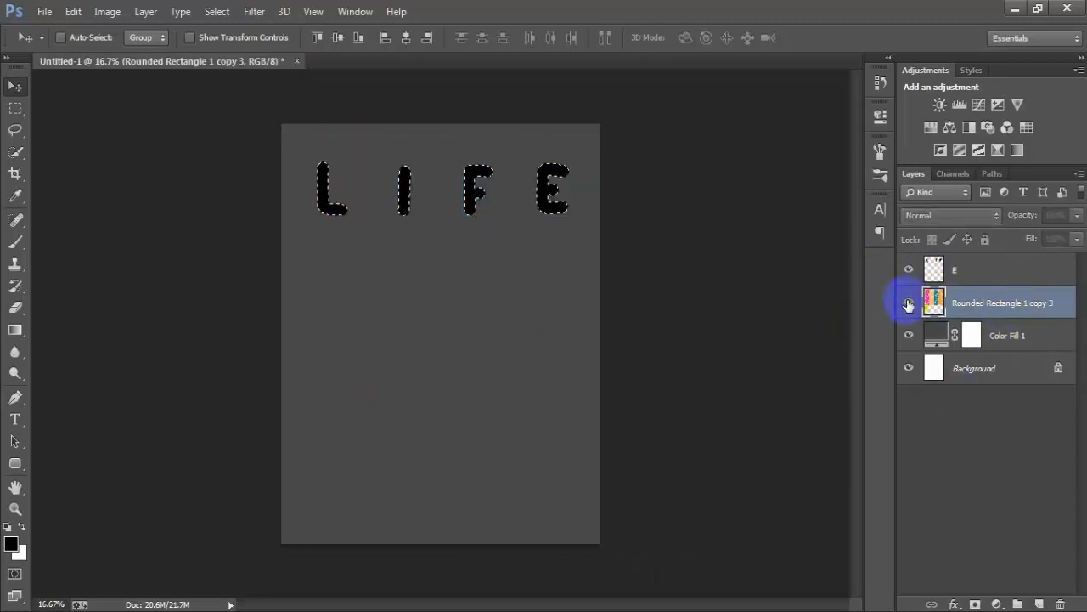
left_click(909, 304)
key("Delete")
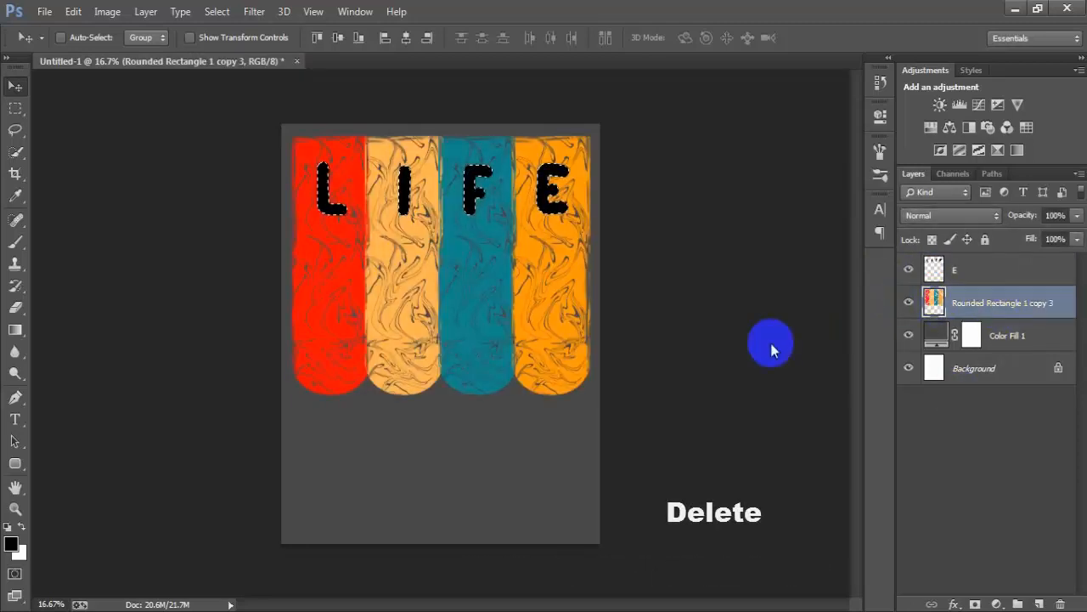
key("ctrl+d")
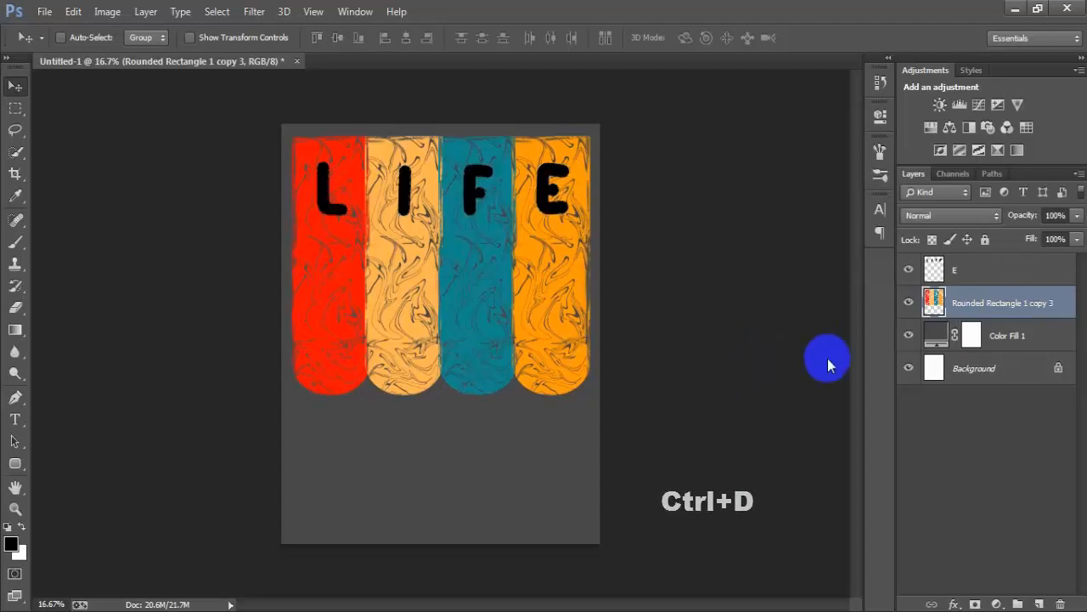
- Delete the black merged letters layer, checking the cut-outs by toggling its visibility
left_click(977, 270)
left_click(908, 271)
left_click(908, 272)
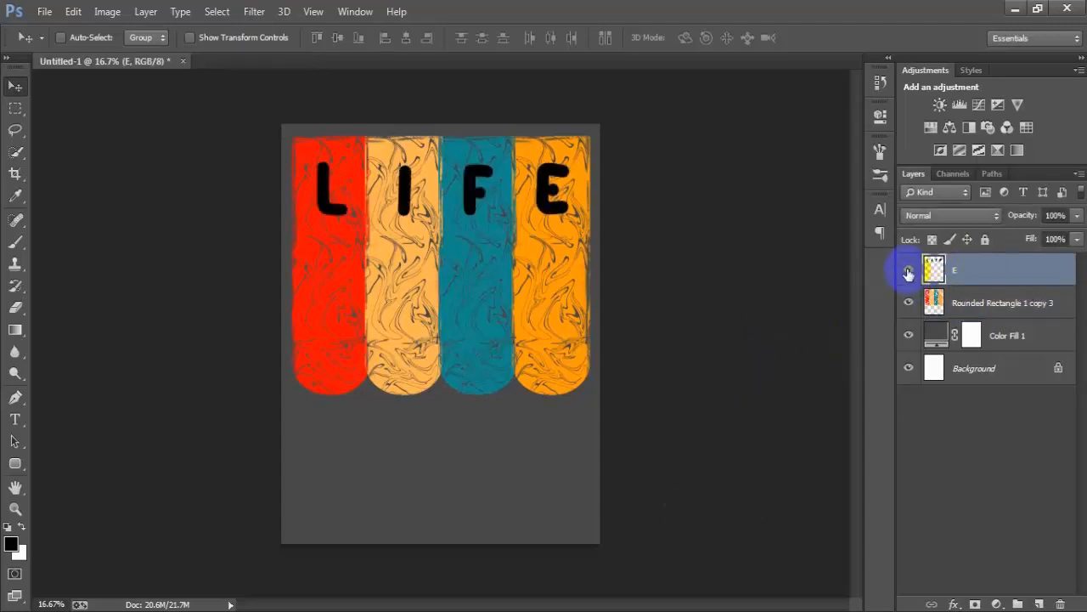
left_click(908, 271)
left_click(909, 271)
key("Delete")
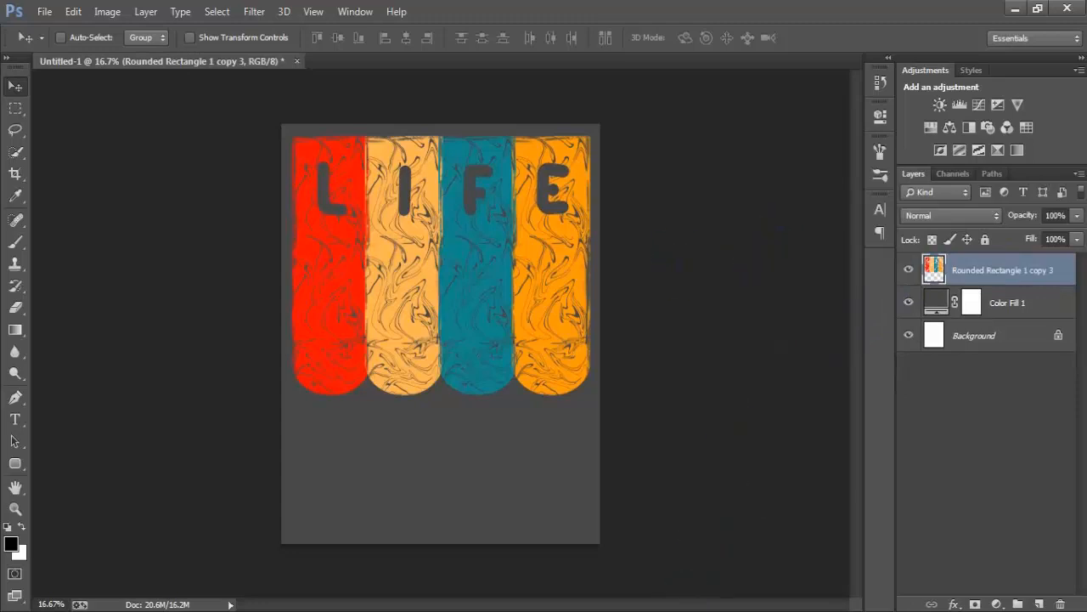
- Open the mandala file 8303891.eps, rasterizing it in CMYK Color mode with a new resolution
left_click(44, 11)
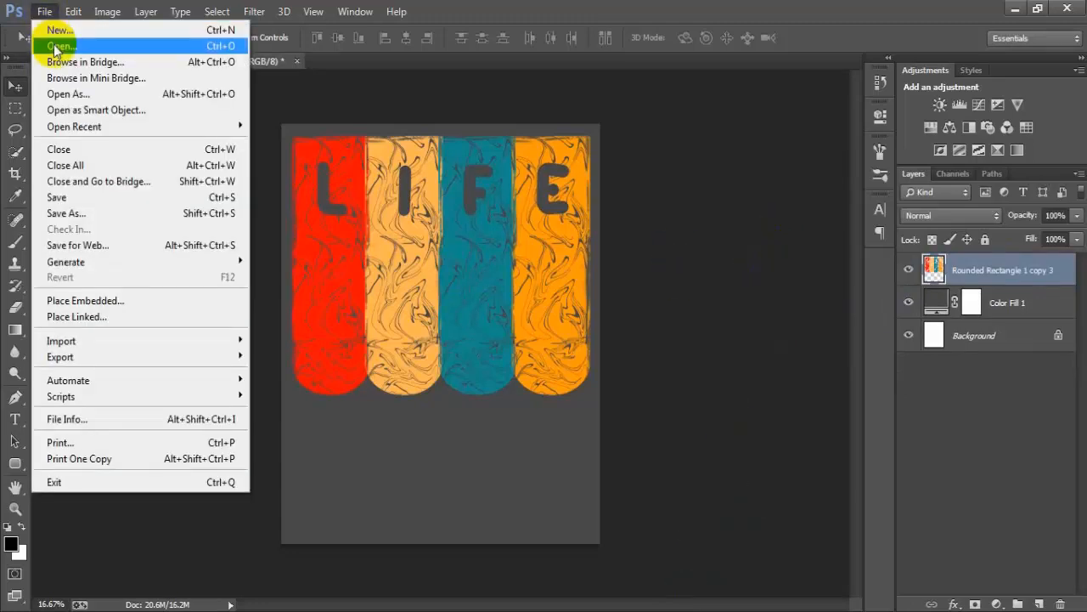
left_click(57, 47)
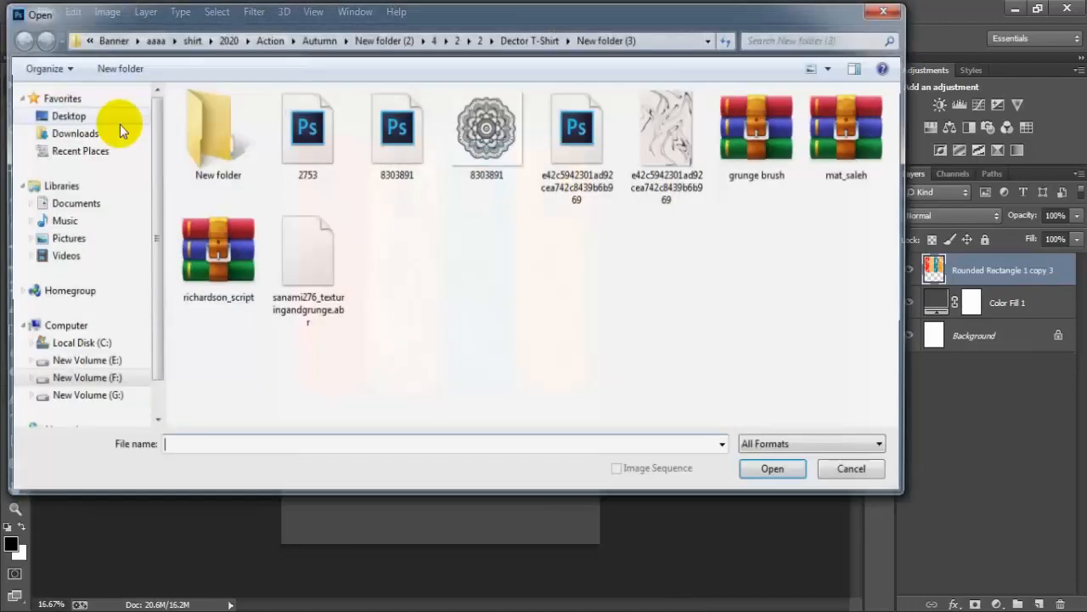
left_click(405, 156)
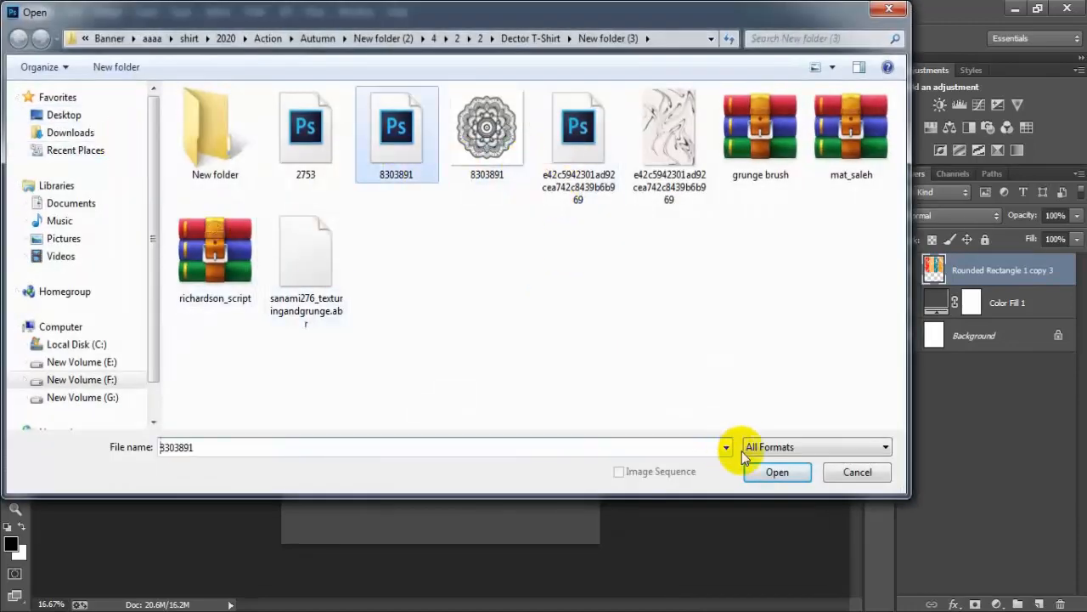
left_click(775, 472)
left_click_drag(474, 261, 431, 266)
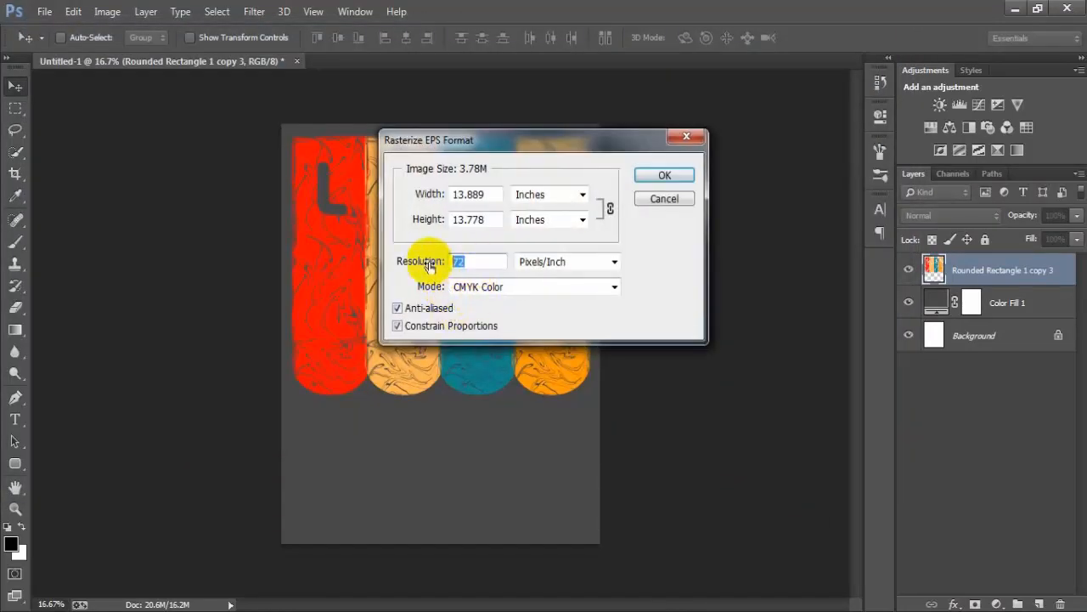
key("Return")
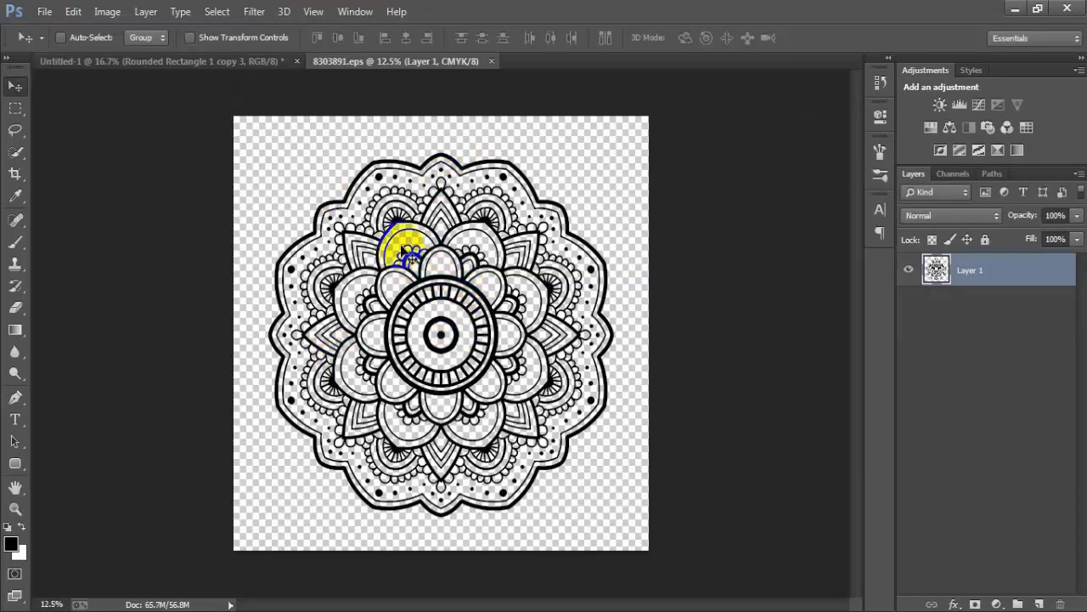
- Copy the mandala into the LIFE design as a new layer and close 8303891.eps without saving
left_click_drag(388, 319, 429, 320)
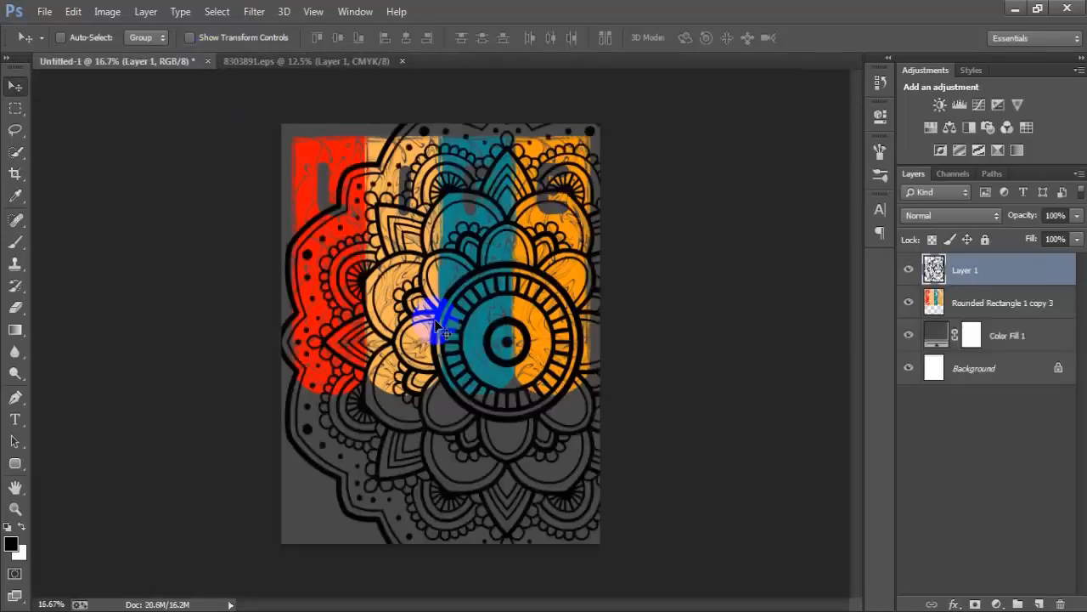
left_click(407, 61)
left_click(547, 243)
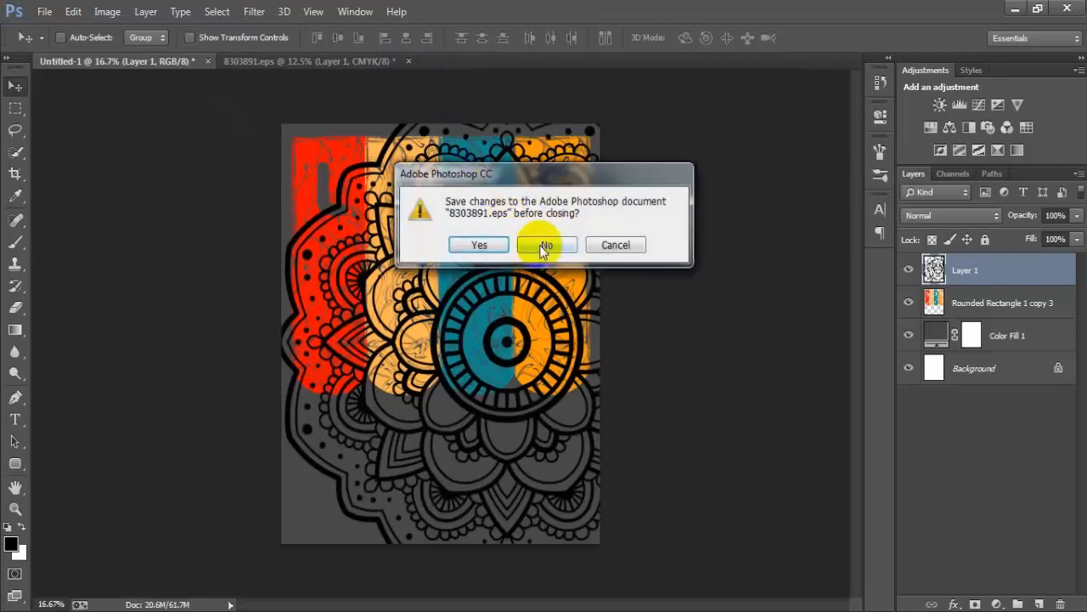
- Scale the mandala proportionally to about 64% and place it below the letters, spanning the four bars
left_click_drag(502, 345, 476, 379)
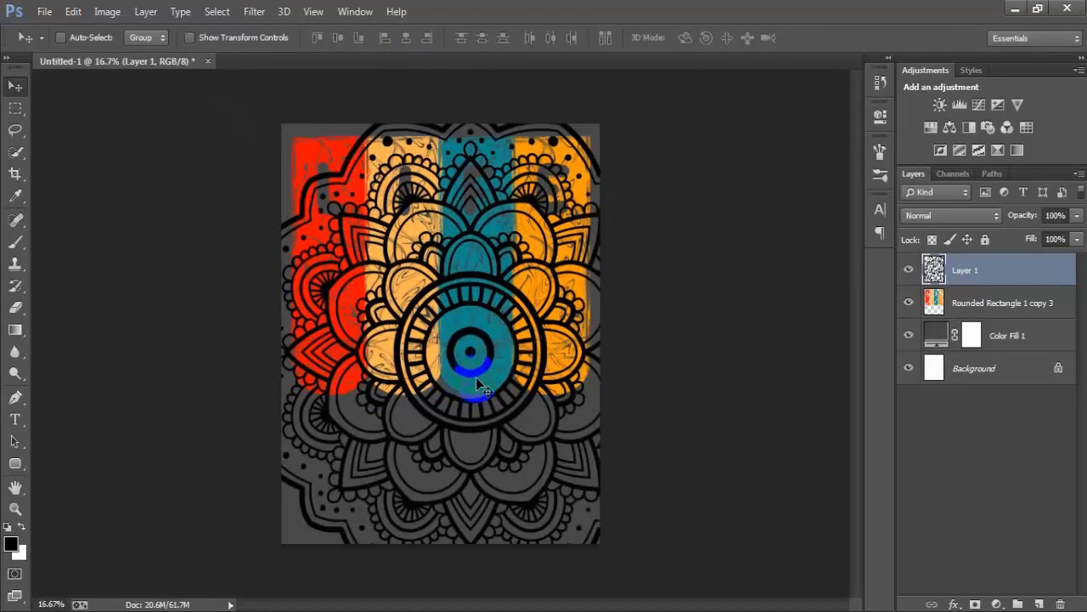
key("ctrl+t")
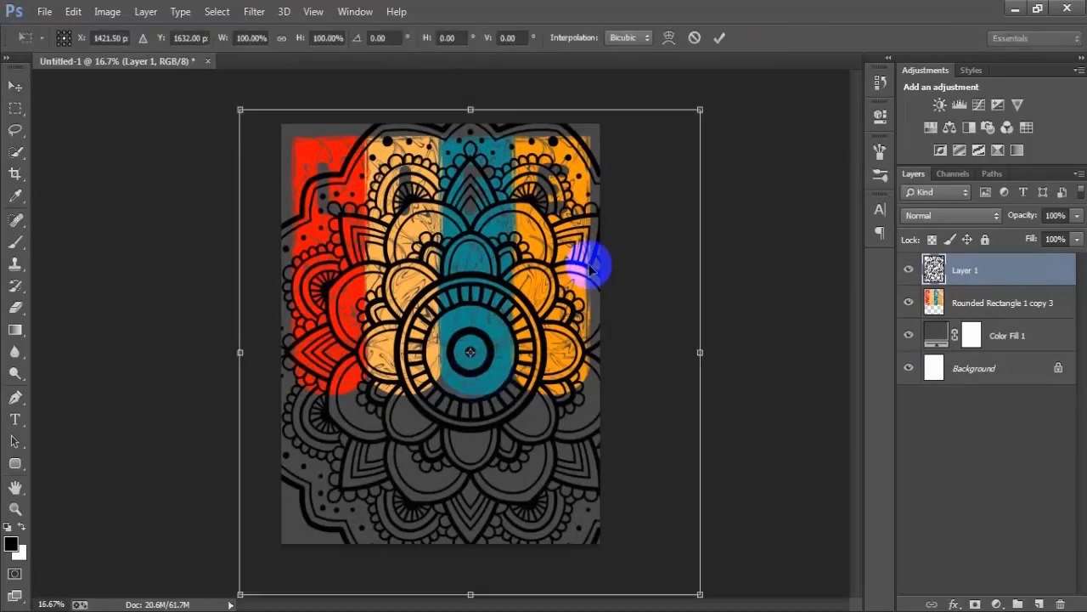
left_click_drag(700, 110, 606, 274)
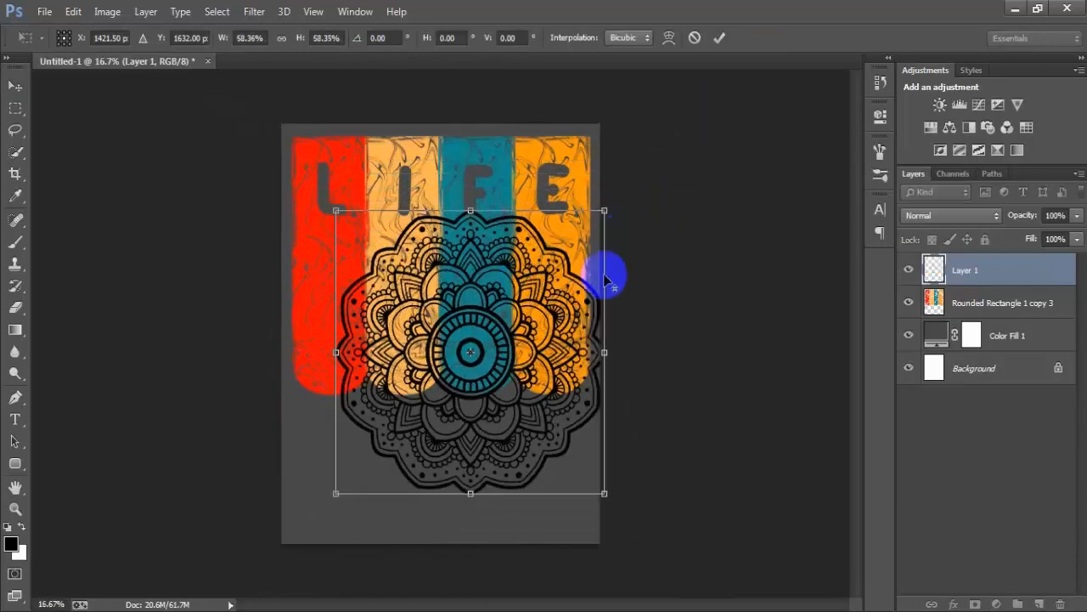
left_click_drag(566, 380, 538, 393)
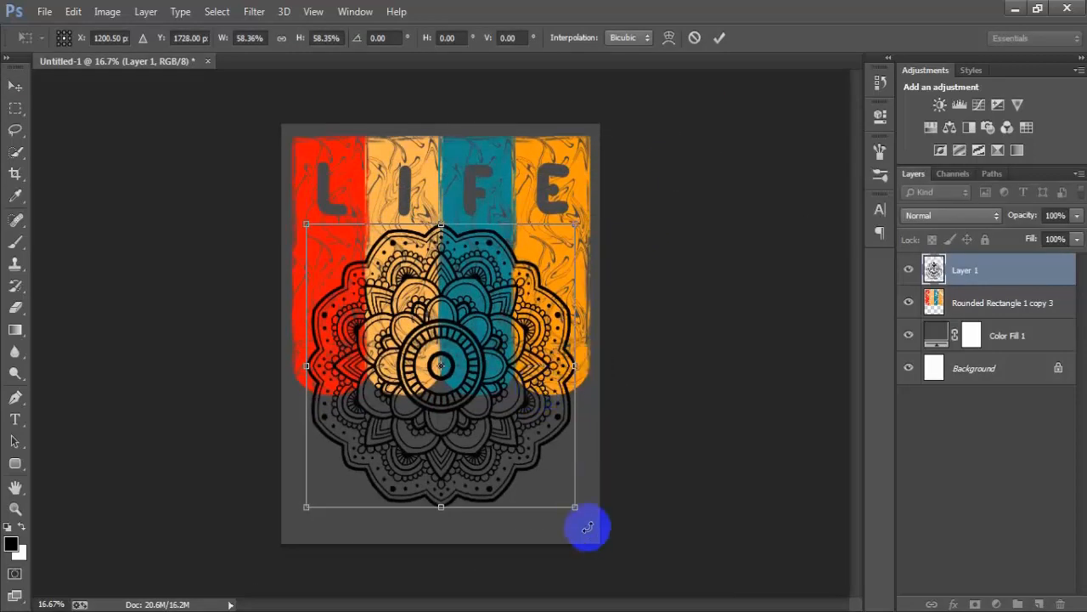
left_click_drag(576, 508, 595, 517)
left_click_drag(540, 419, 544, 436)
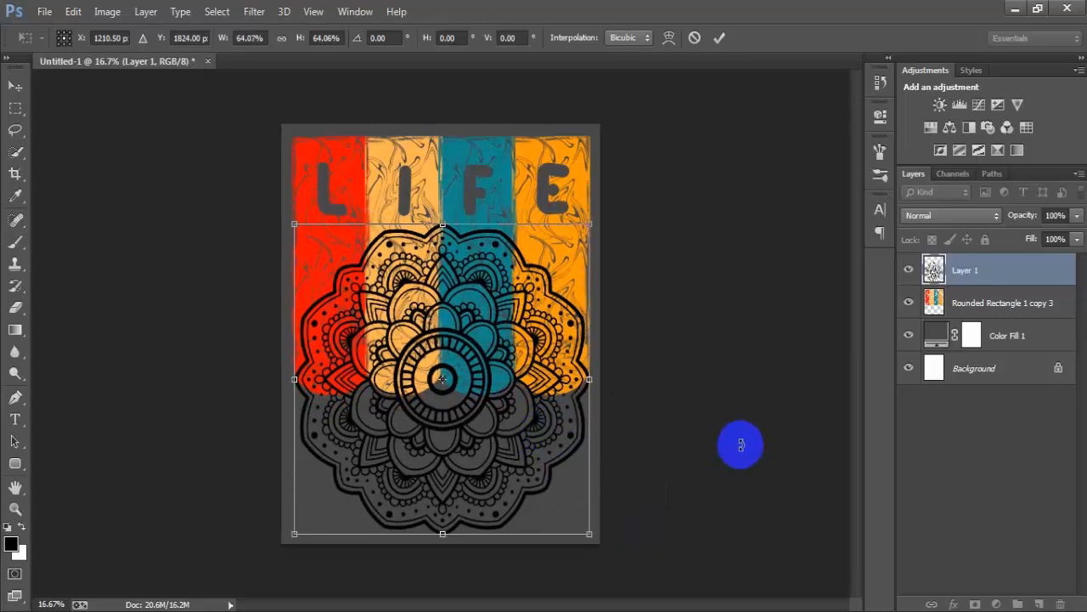
- Reduce the mandala to about 62.3% and fine-tune its position to X 1200.5, Y 1764 px
key("Up")
key("Up")
key("Up")
key("Up")
key("Up")
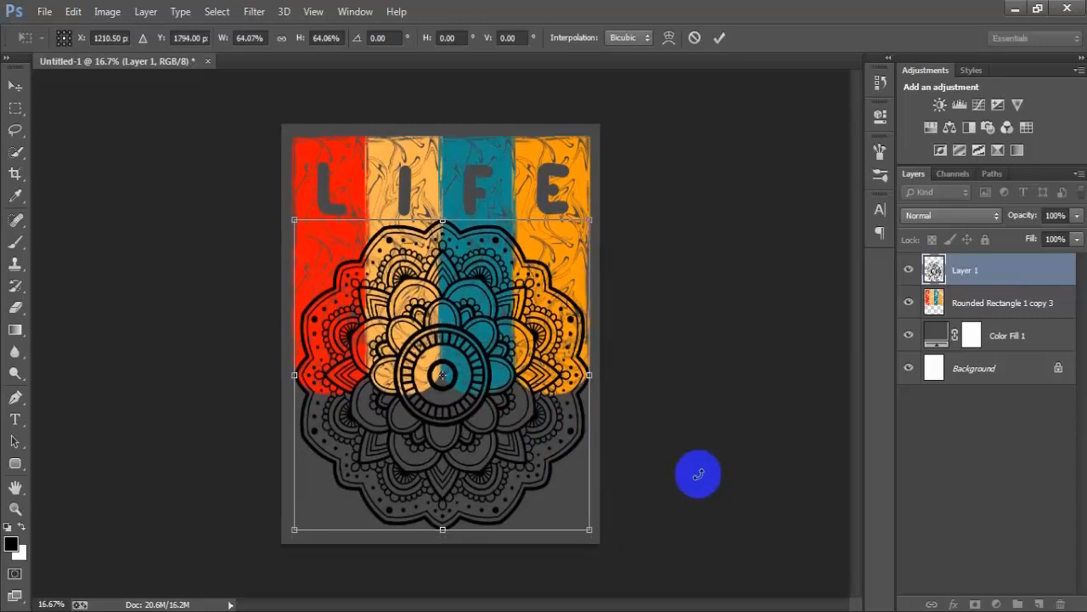
left_click_drag(587, 527, 585, 525)
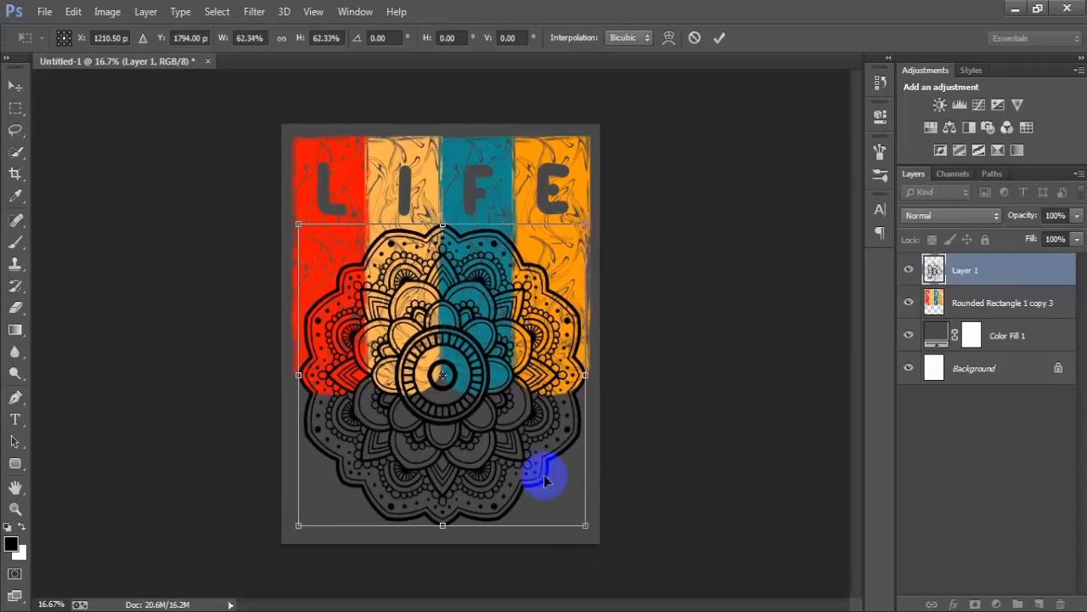
left_click_drag(544, 481, 543, 467)
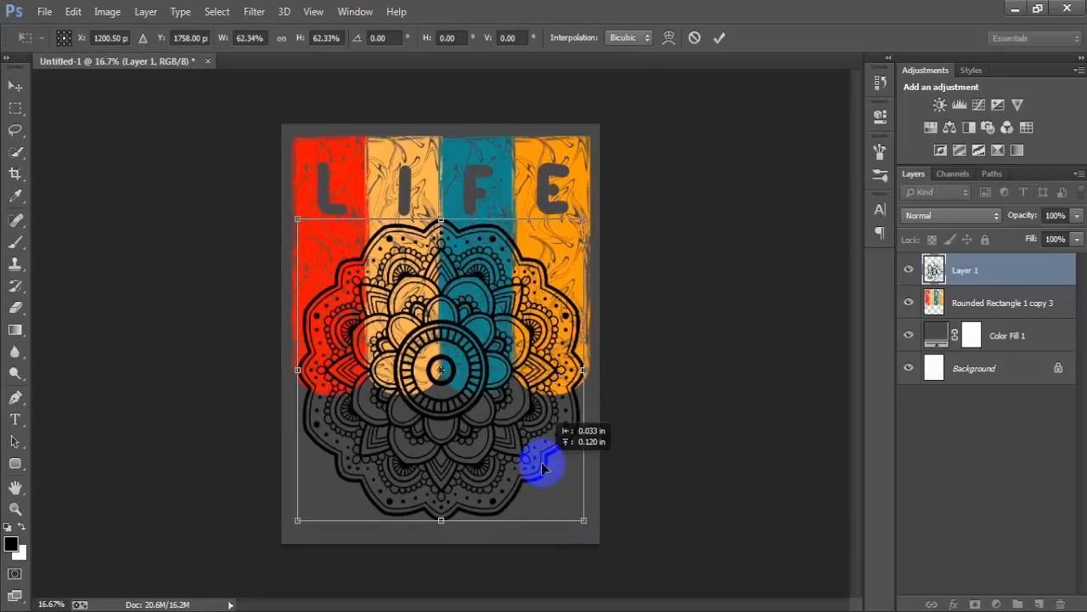
key("Down")
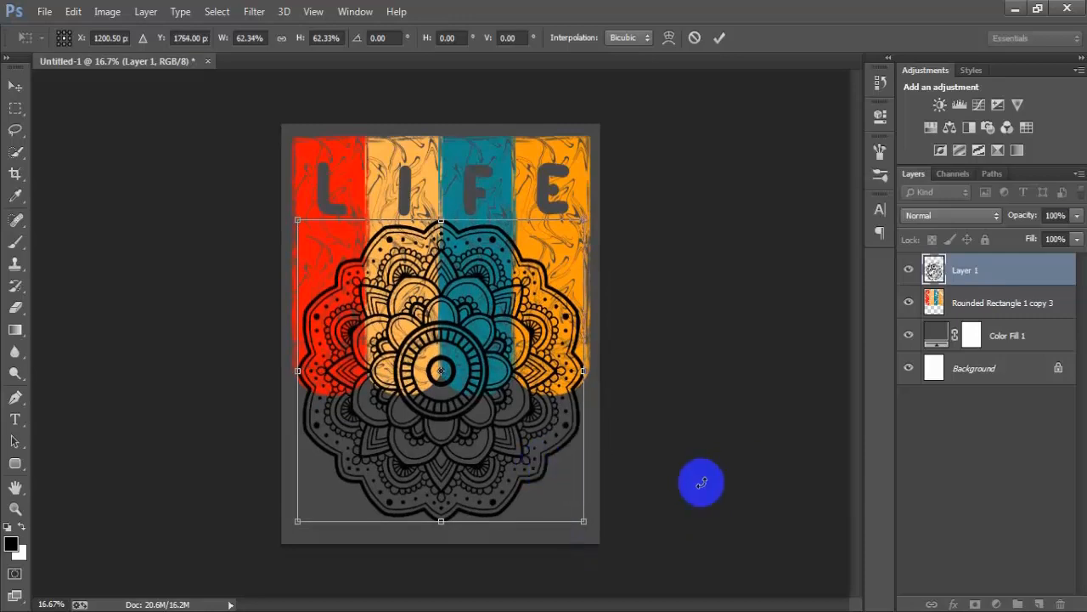
key("Down")
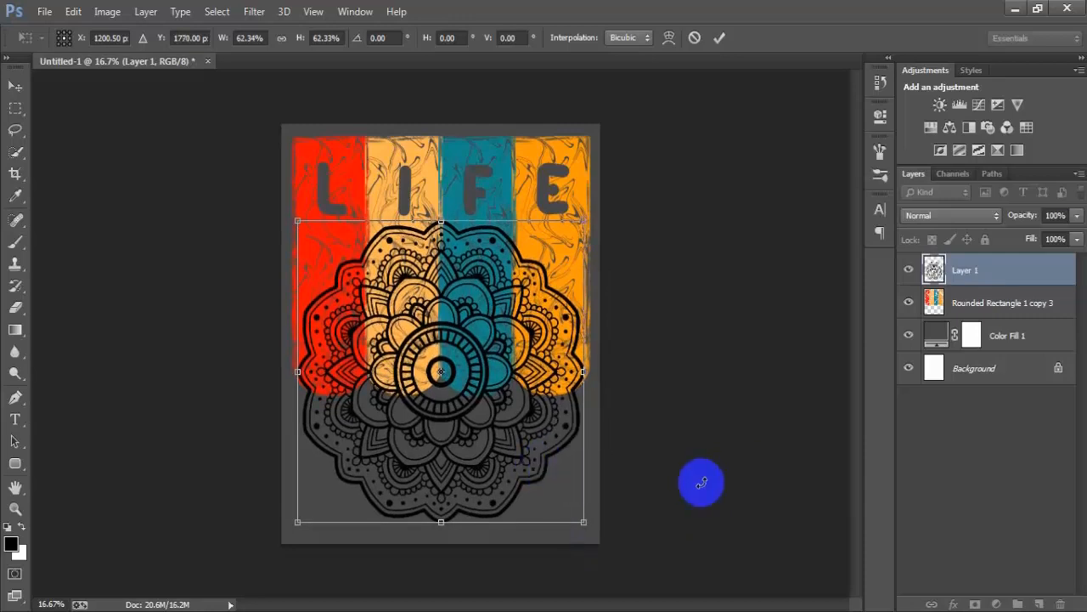
key("Up")
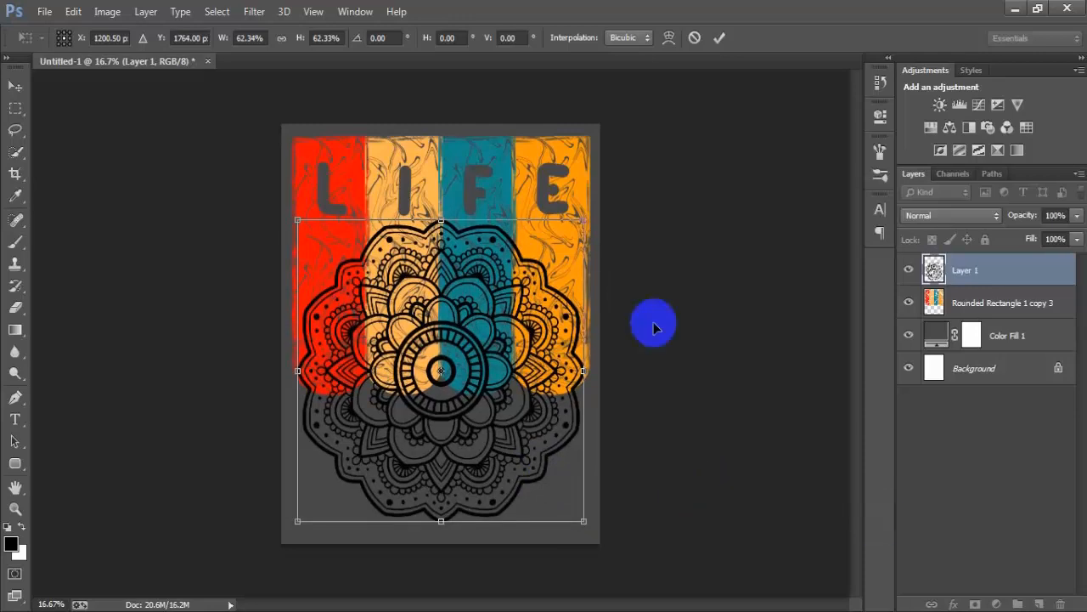
- Shrink the mandala to about 59.4% width and 59% height, move it to Y 1788 px, and apply the transform
left_click_drag(581, 230, 577, 228)
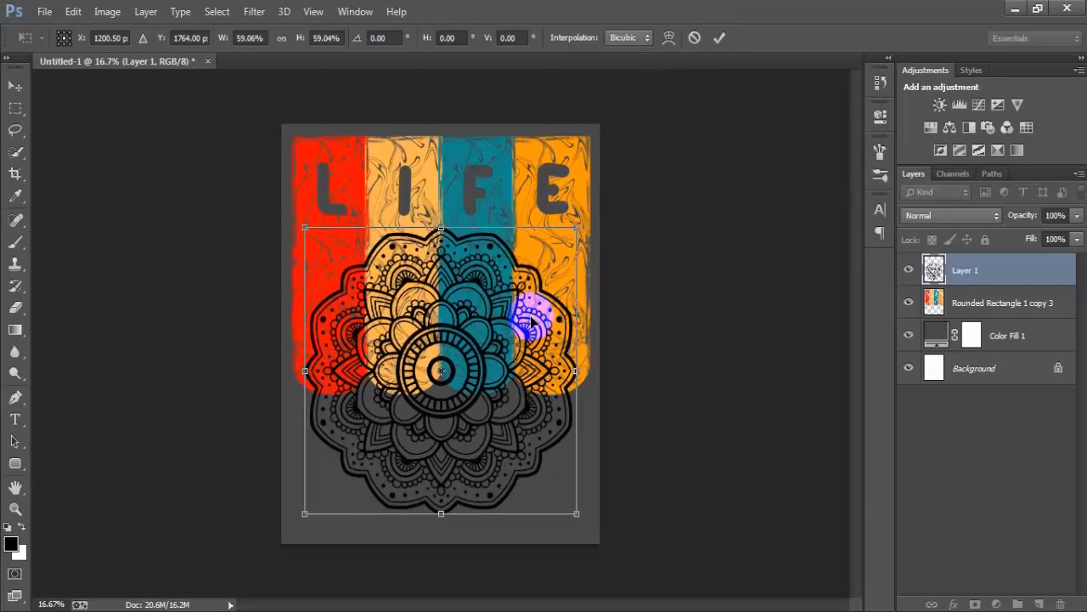
left_click_drag(577, 371, 581, 376)
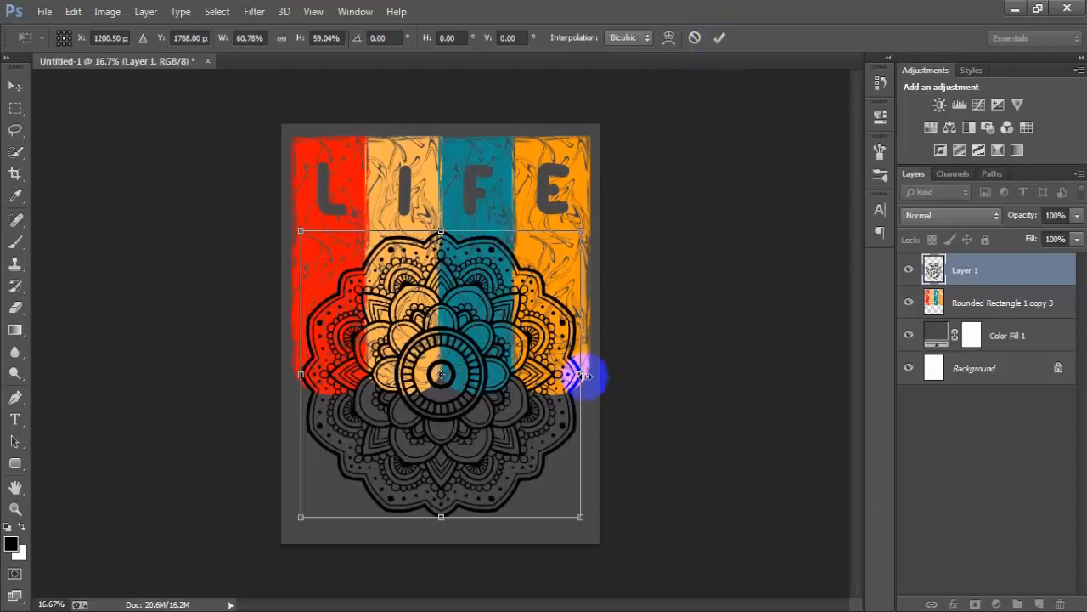
left_click_drag(580, 374, 578, 375)
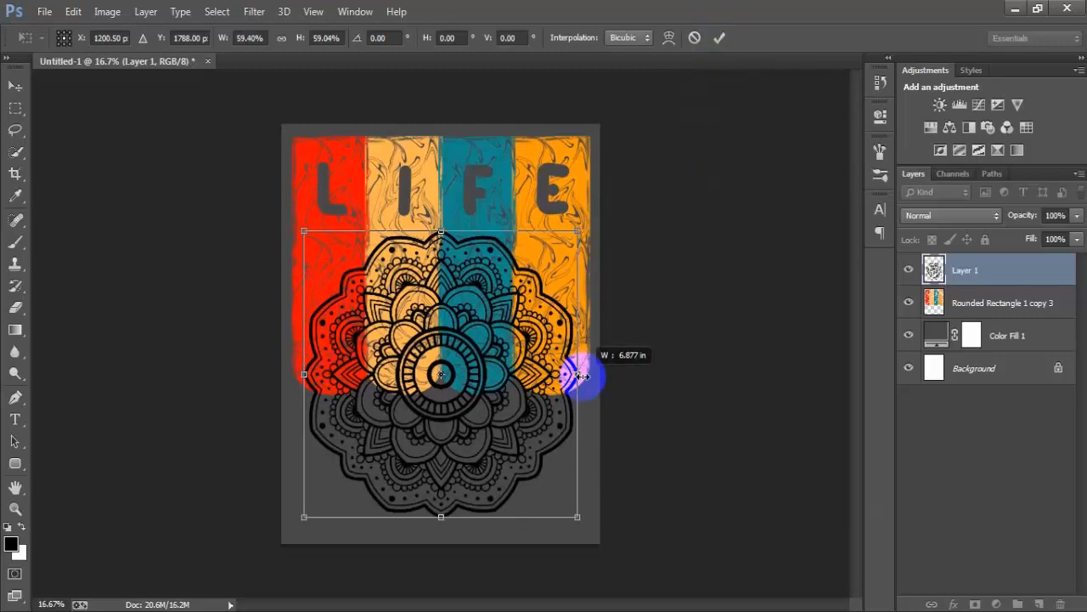
left_click(718, 38)
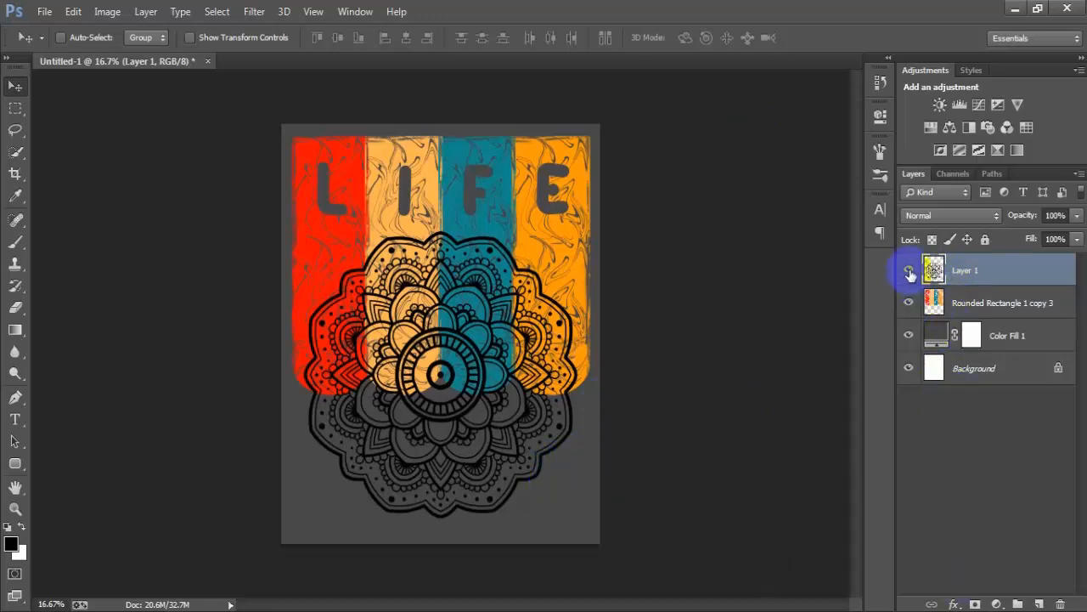
- Centre the mandala layer horizontally on the Background layer and check it by toggling its visibility
left_click(991, 370, "ctrl")
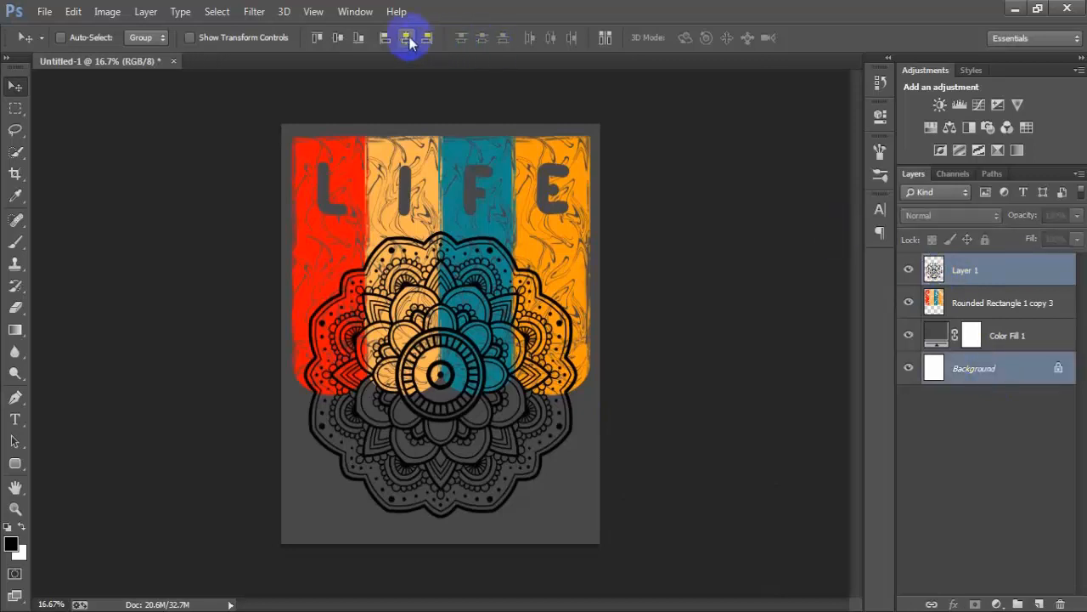
left_click(1013, 272)
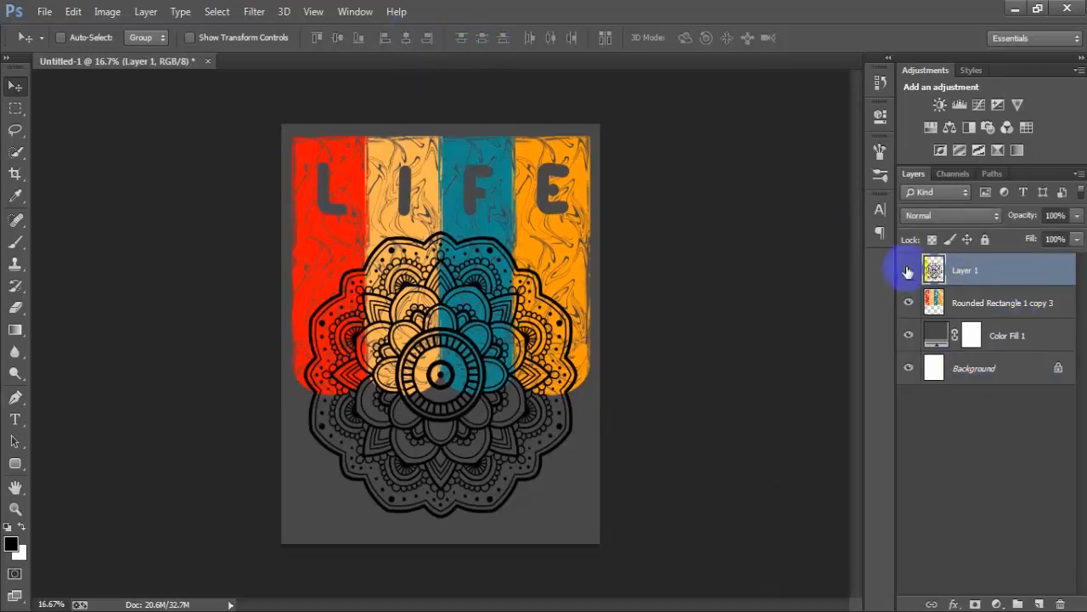
left_click(908, 270)
left_click(907, 270)
- Cut the mandala line art out of the coloured bars layer using the mandala's outline as the selection, and deselect
left_click(934, 272, "ctrl")
left_click(968, 306)
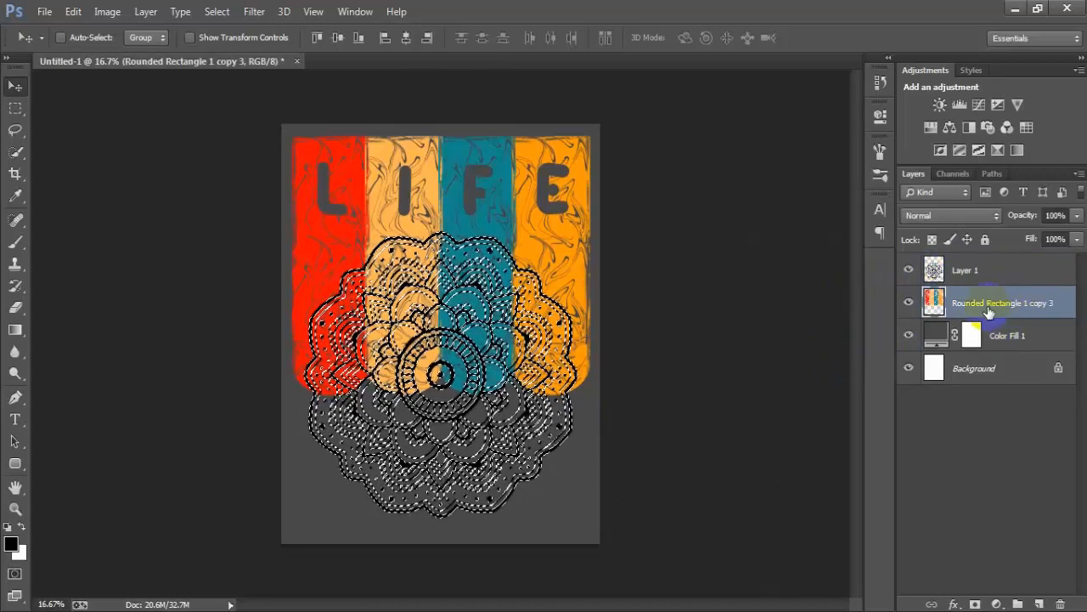
left_click(910, 304)
left_click(910, 303)
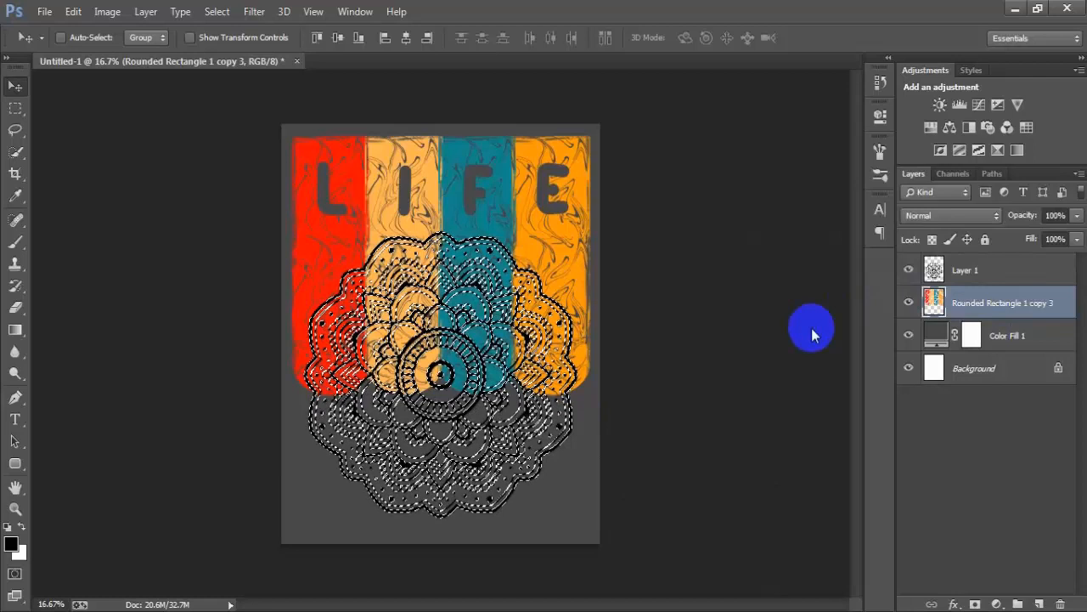
key("ctrl+d")
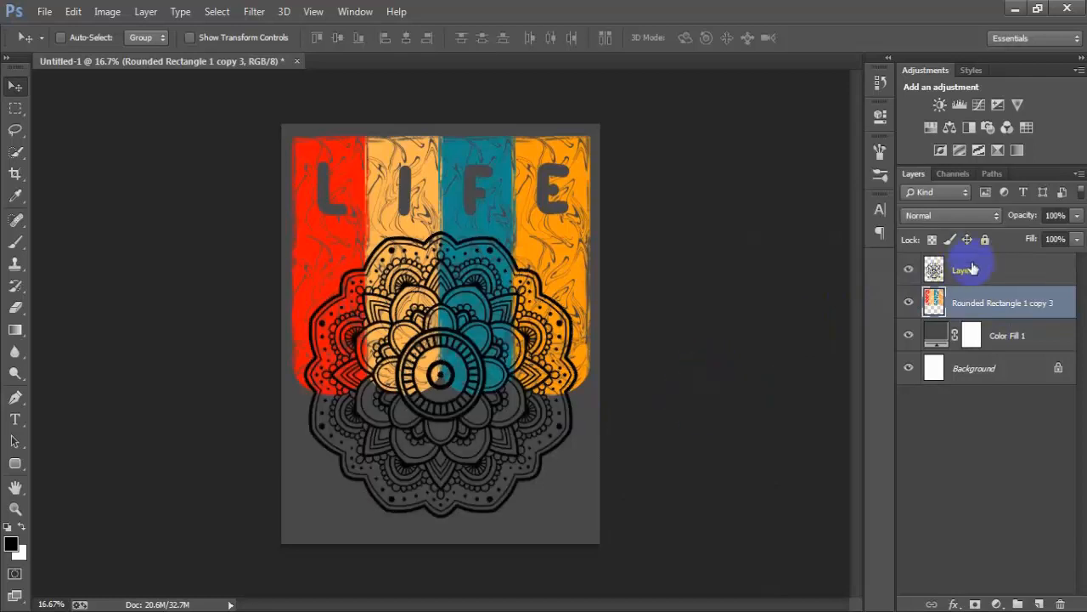
- Hide the black mandala layer to check the cut-out in the bars, and delete that layer
left_click(973, 268)
left_click(908, 269)
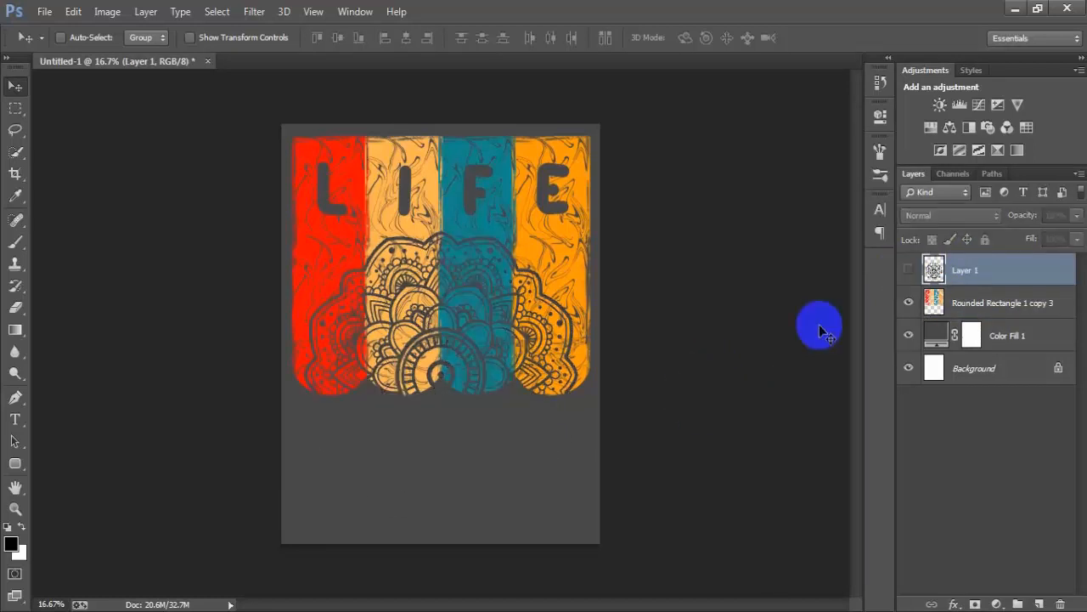
key("Delete")
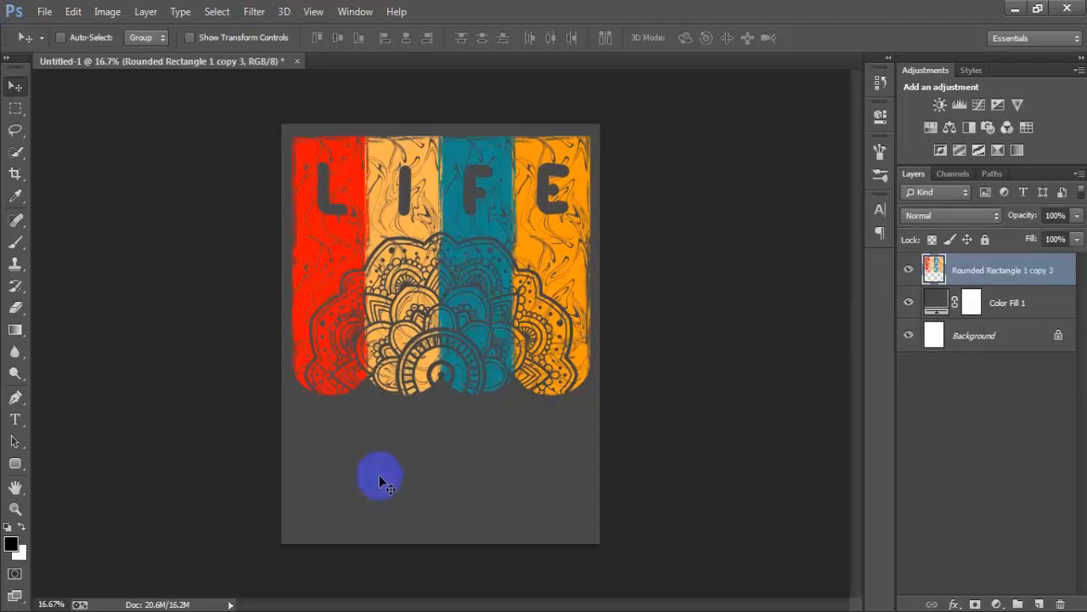
- Add the text "IS A FOOTBALL GAME" in 60 pt Mat Saleh on a new layer and place it just below the coloured bars
left_click(1038, 604)
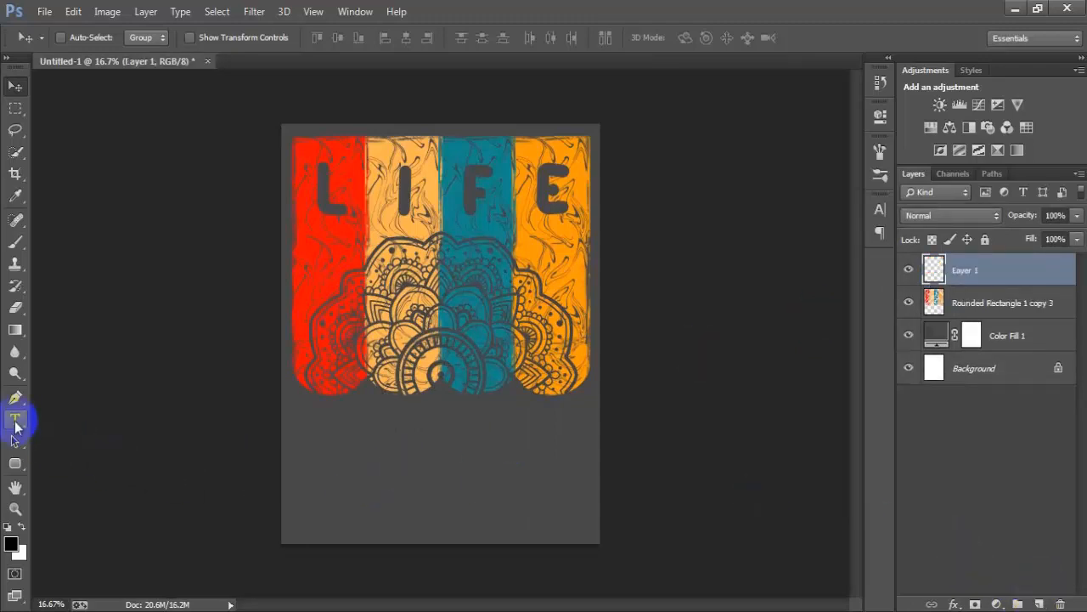
left_click(384, 457)
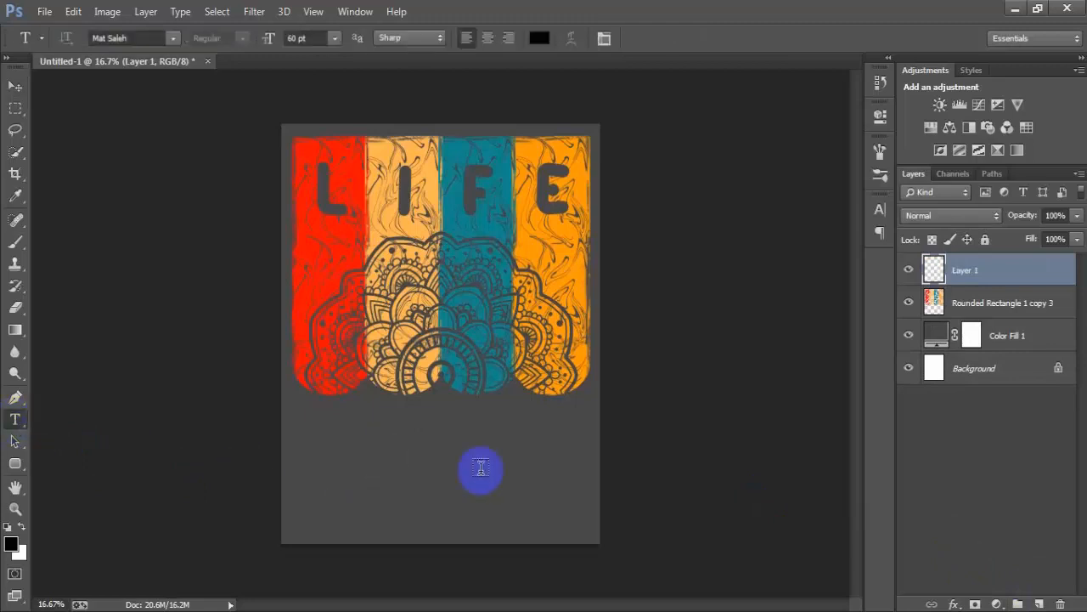
type("IS A FOOTBALL")
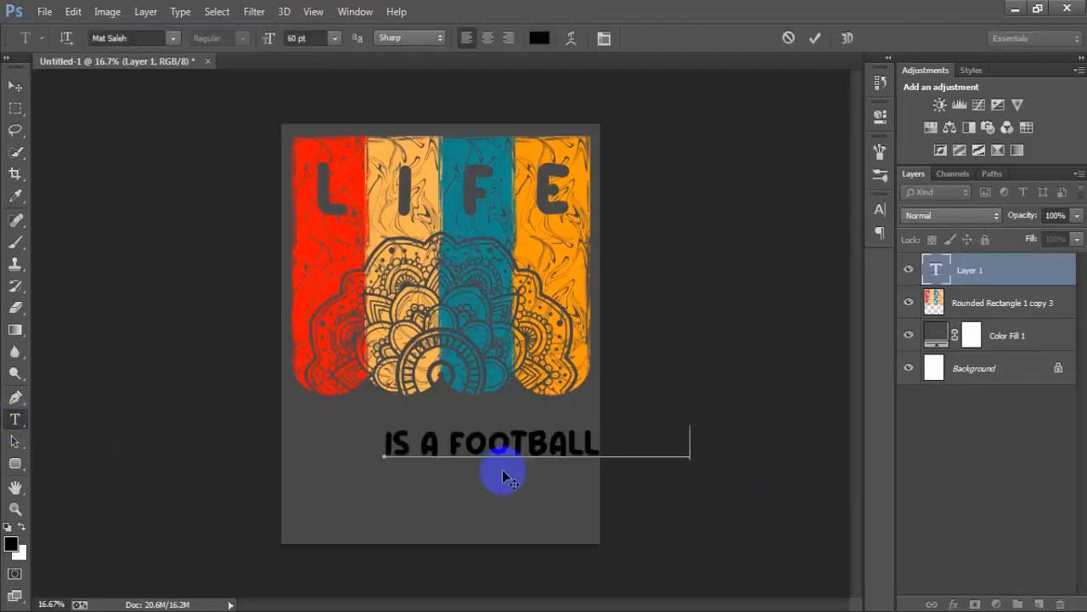
left_click(14, 88)
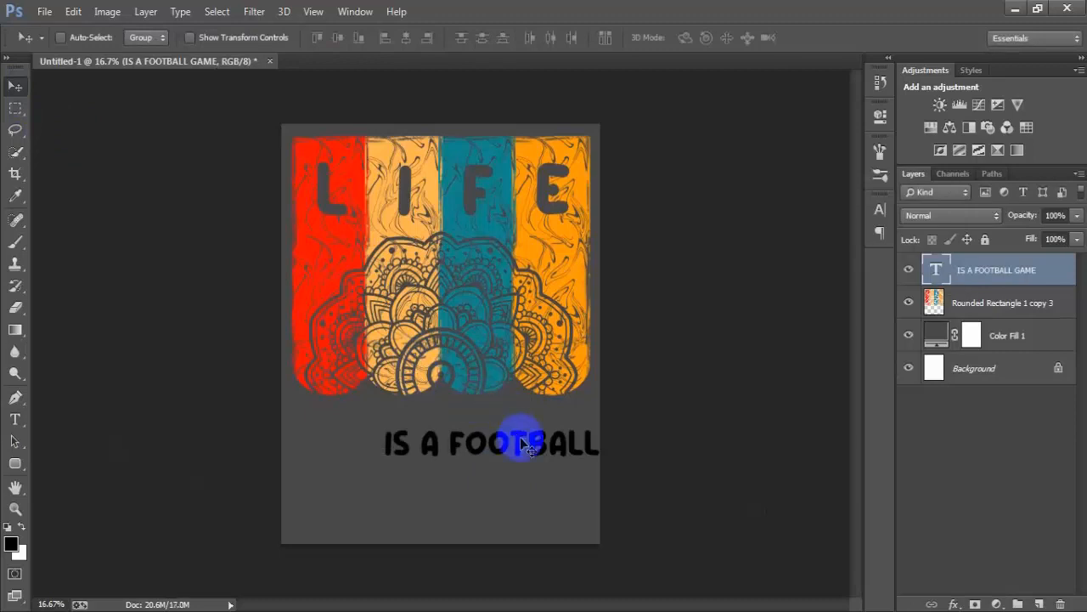
left_click_drag(516, 444, 430, 415)
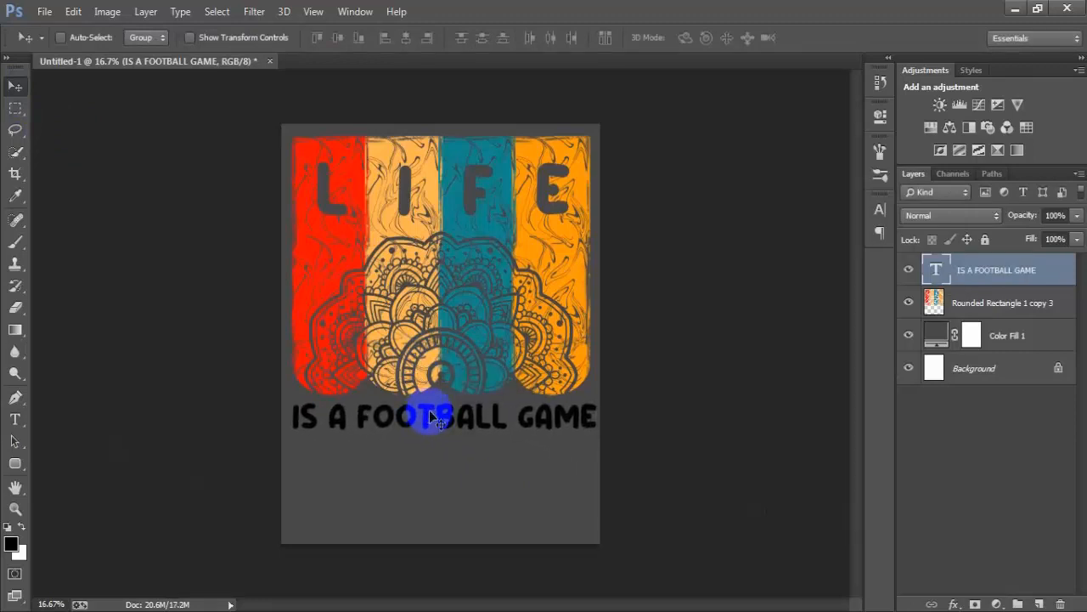
- Scale the IS A FOOTBALL GAME text to about 88.8% and centre it horizontally on the Background layer
key("ctrl+t")
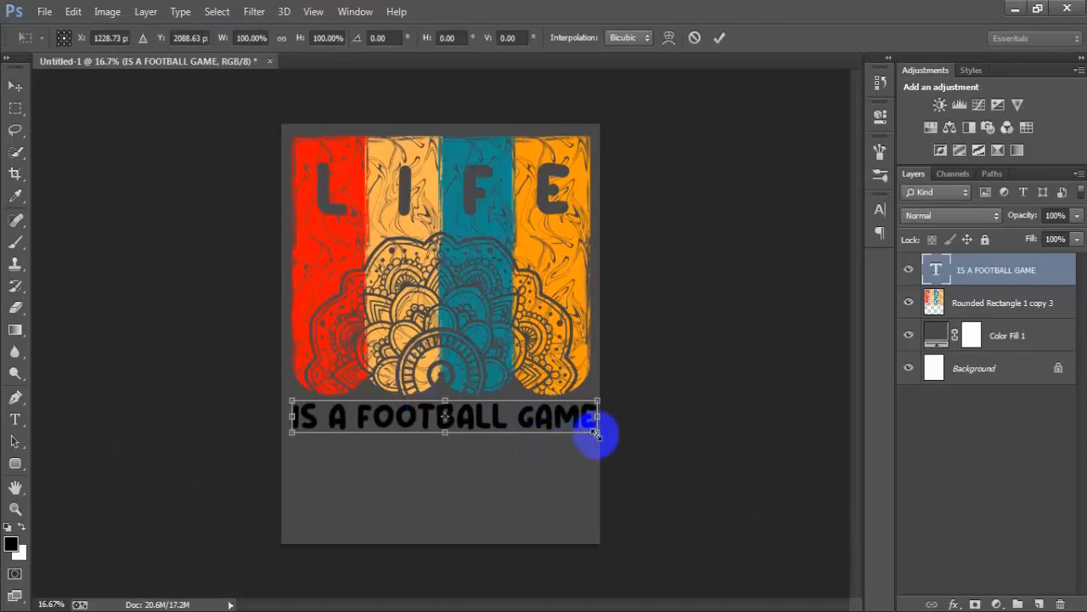
left_click_drag(597, 432, 585, 430)
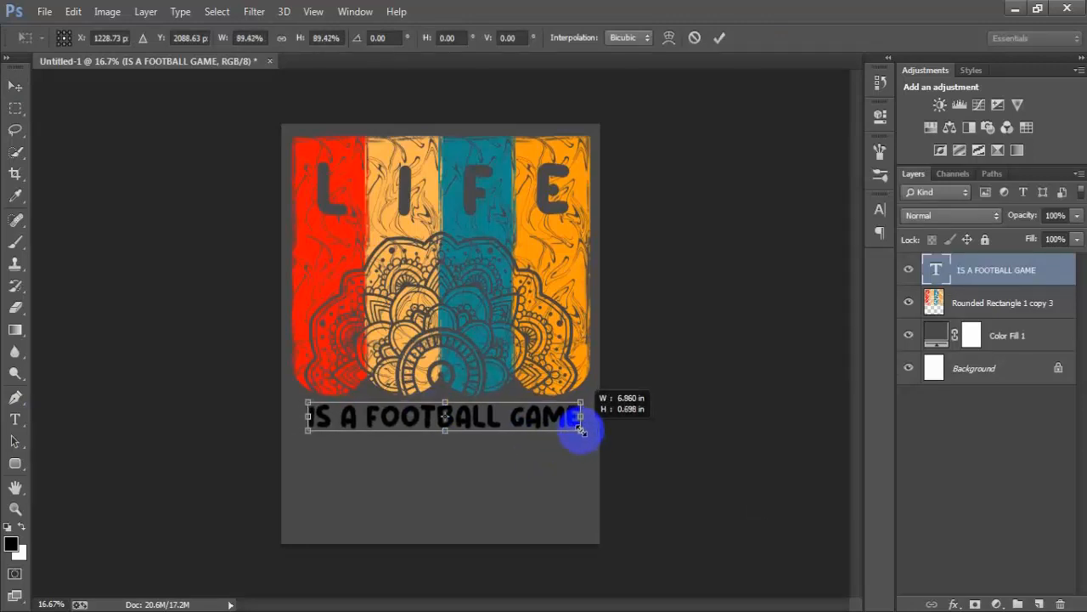
left_click_drag(581, 430, 579, 429)
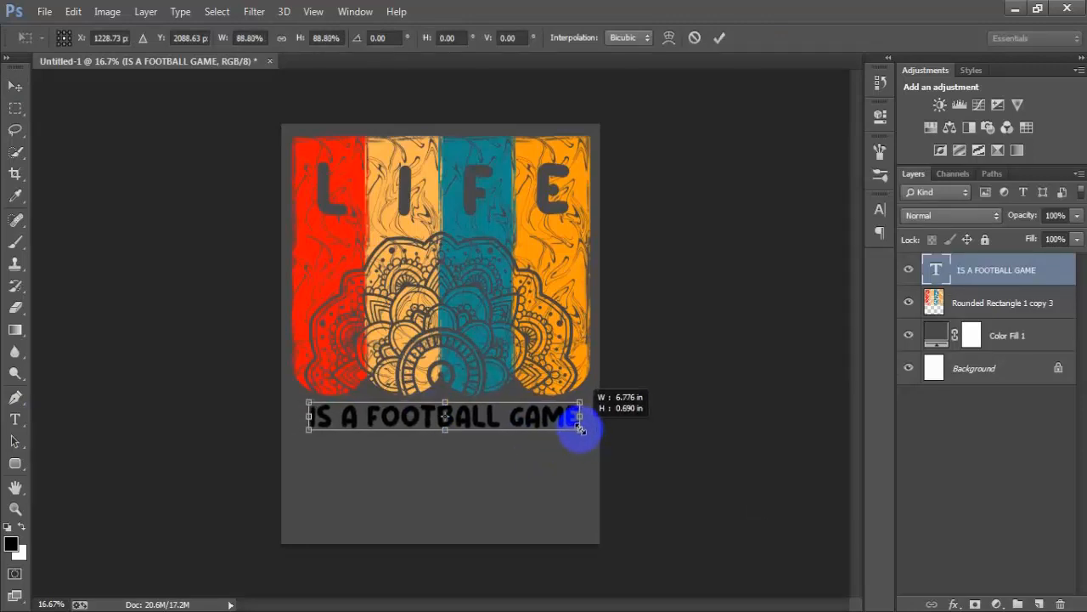
left_click(718, 37)
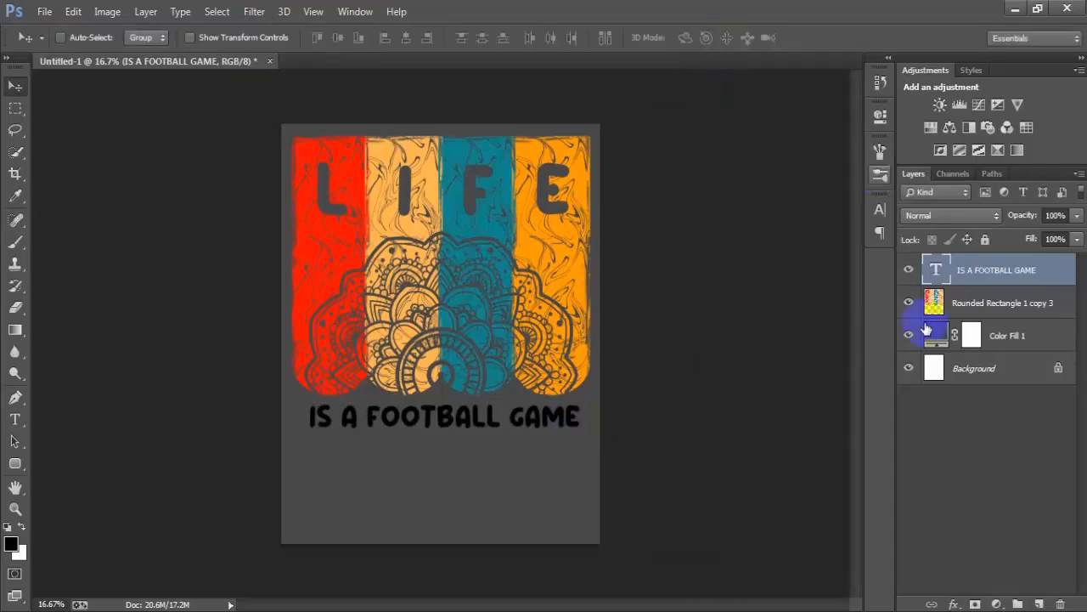
left_click(993, 373, "ctrl")
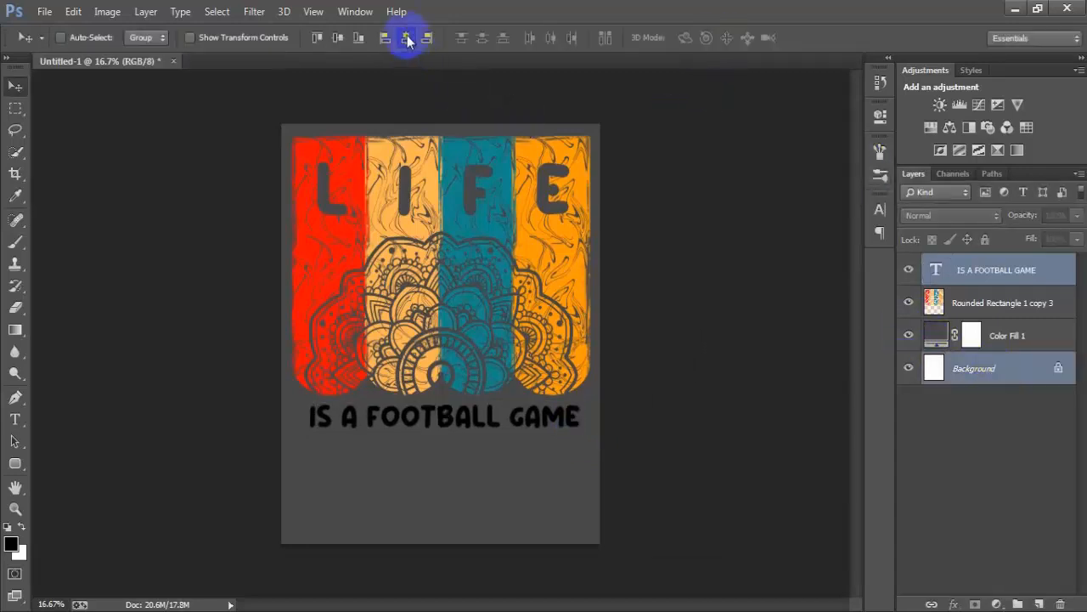
left_click(407, 38)
left_click(986, 270)
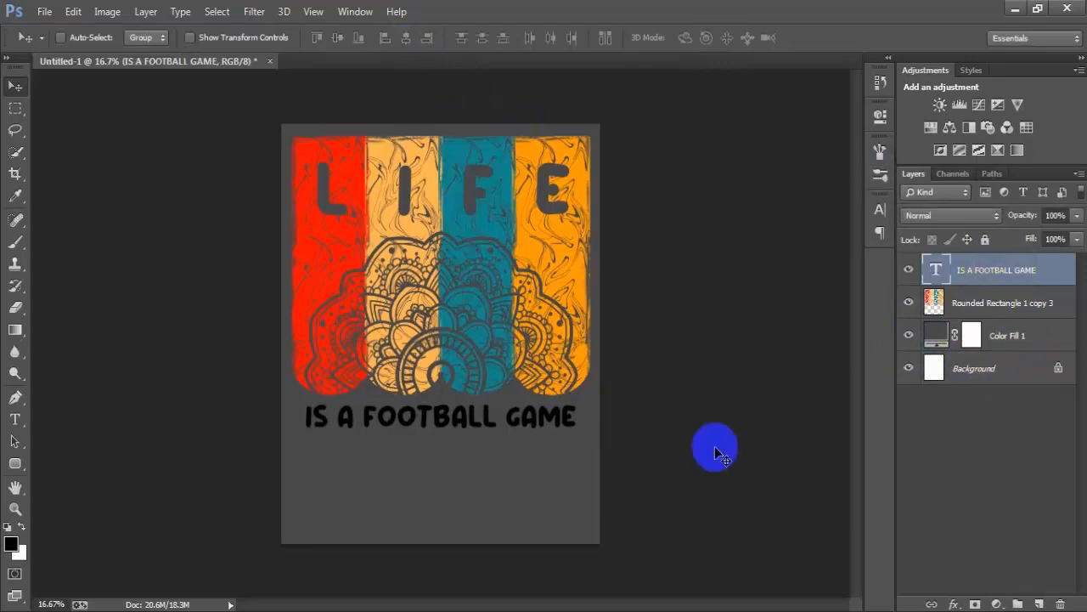
- Enlarge the IS A FOOTBALL GAME text proportionally to about 101% around its centre and apply the transform
key("ctrl+t")
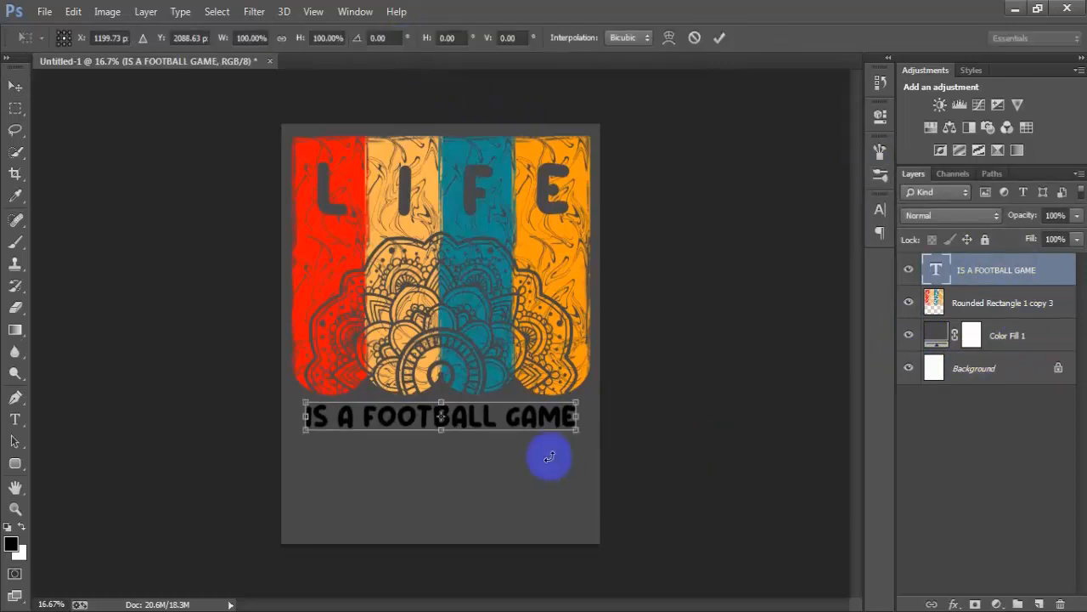
left_click_drag(578, 431, 578, 431)
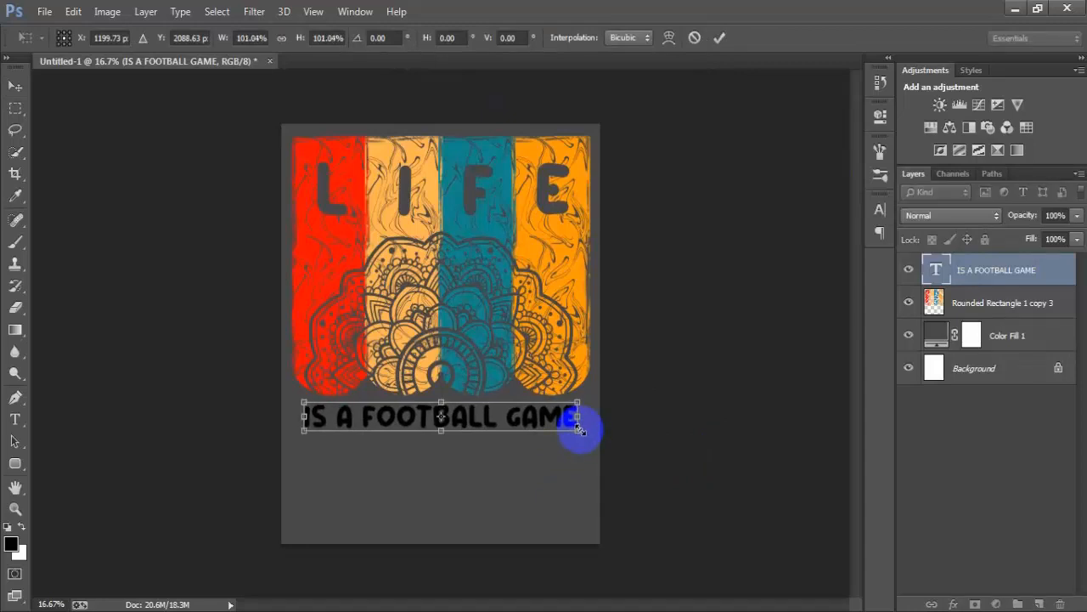
left_click(718, 37)
- Nudge the text line up closer to the coloured bars and check it by toggling its visibility
left_click(1002, 370, "ctrl")
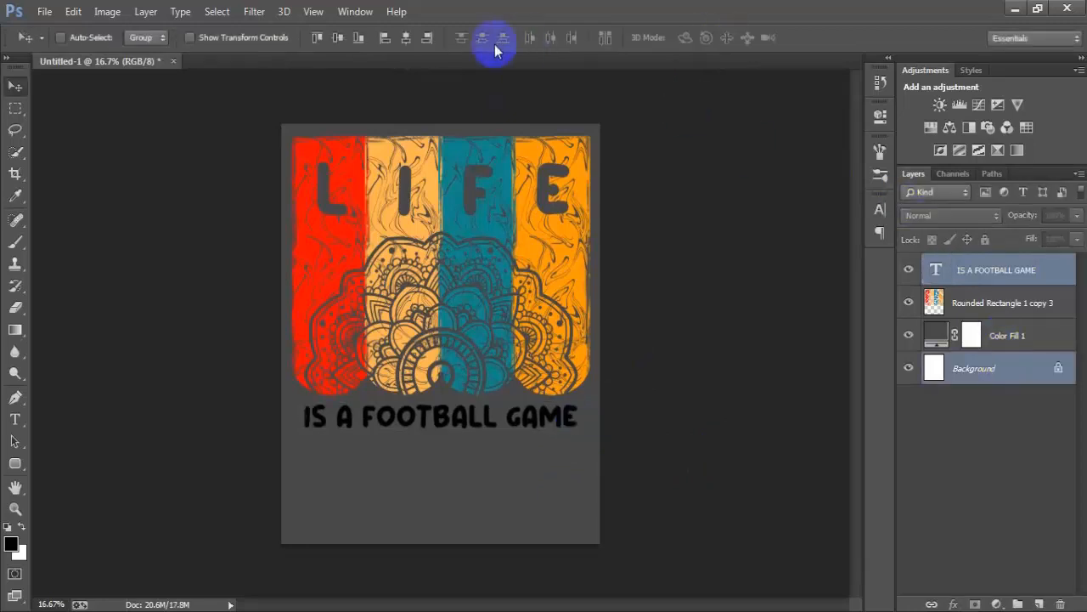
left_click(996, 271)
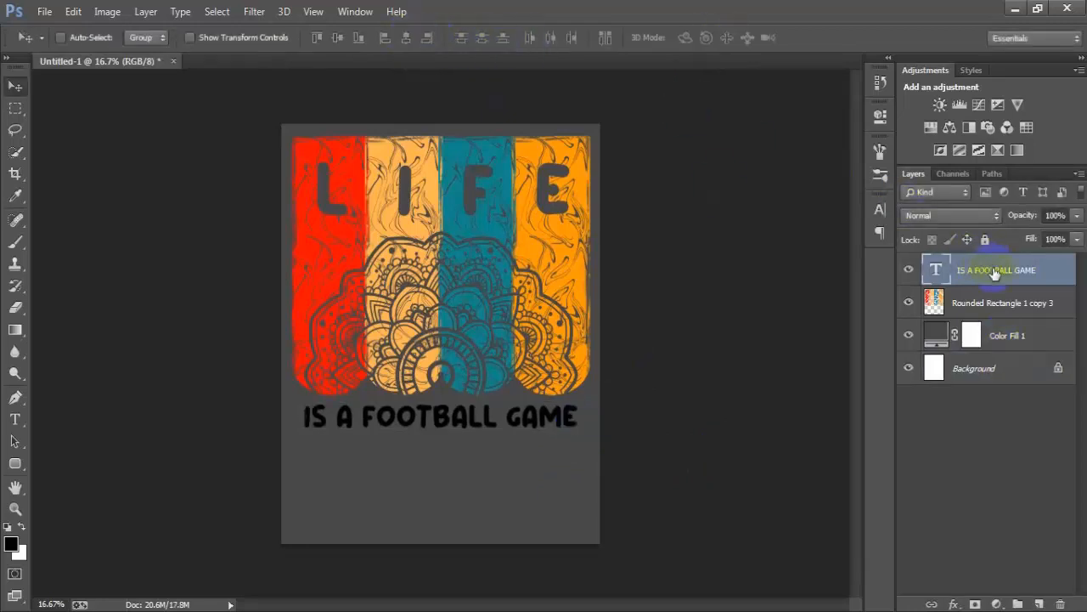
key("Up")
key("Up")
key("Up")
key("Up")
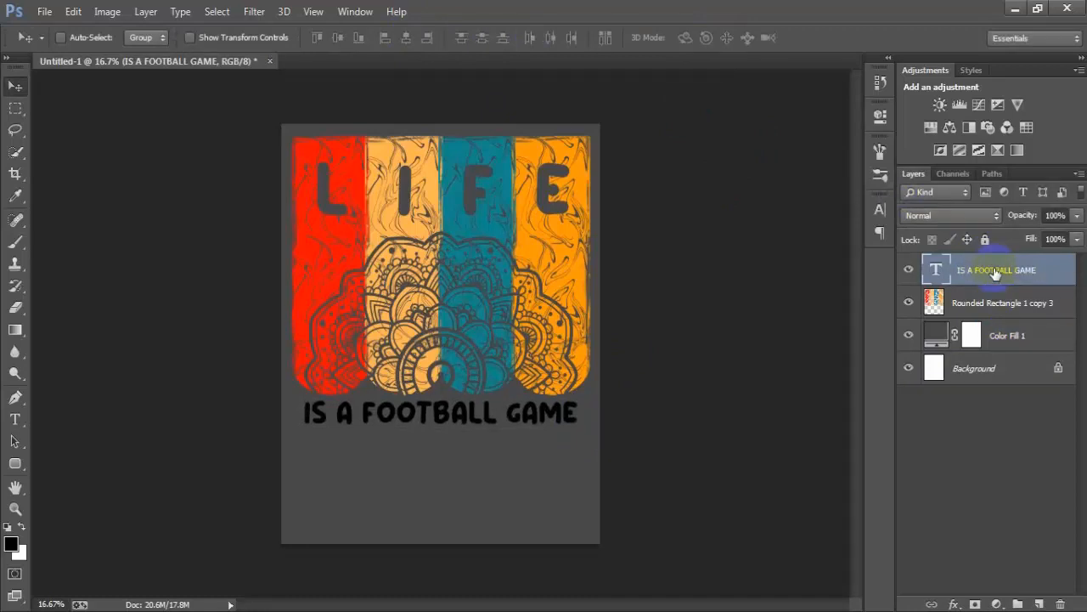
key("Up")
left_click(909, 272)
left_click(911, 272)
- Recolour the words "IS A" in the text line with red ff0f00 sampled from the first bar
left_click(880, 209)
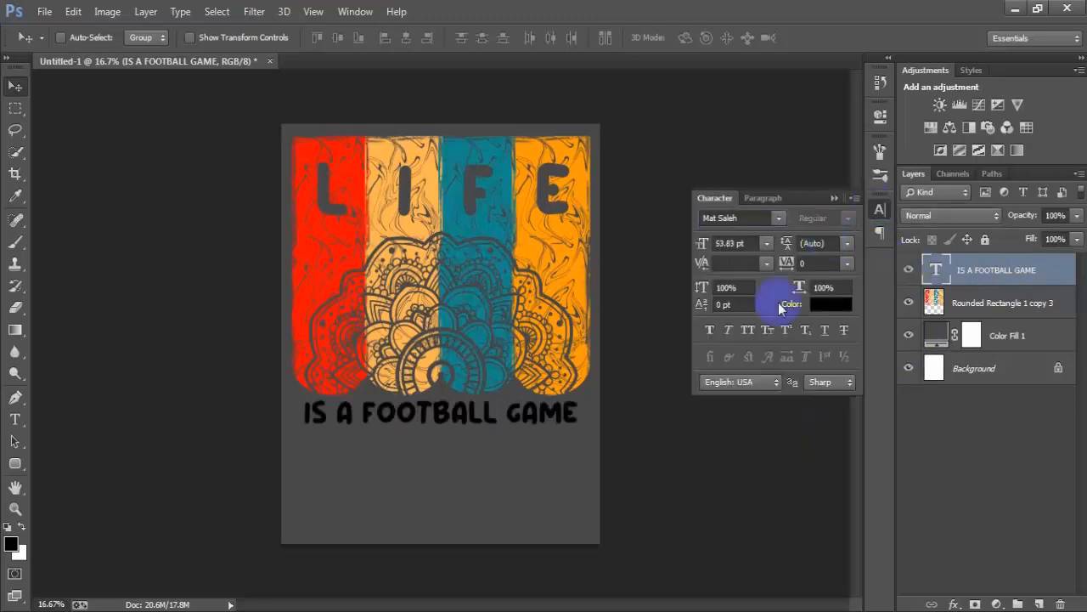
double_click(937, 272)
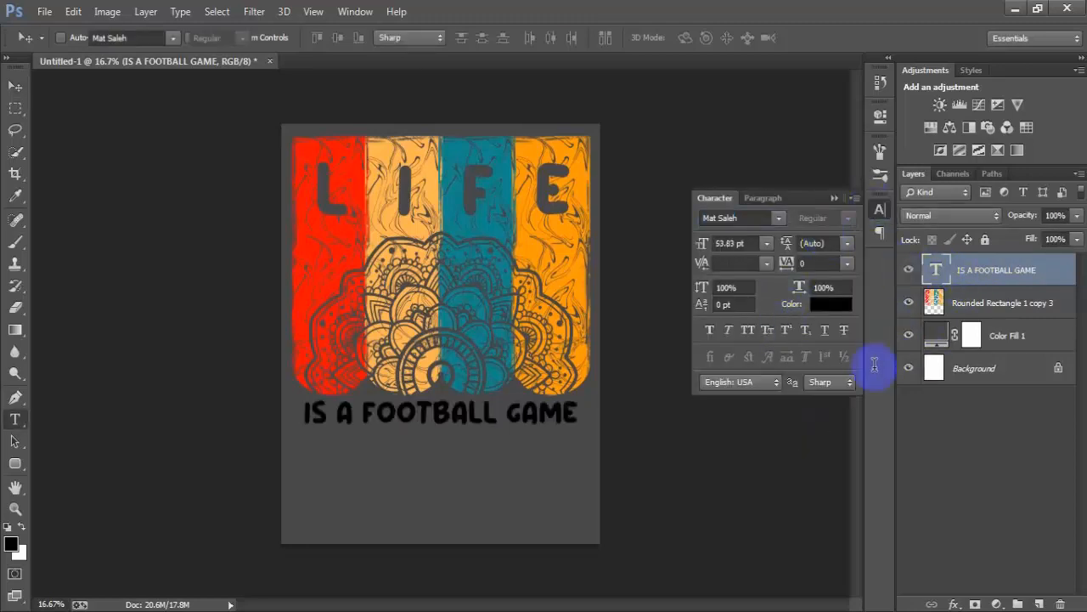
left_click_drag(356, 414, 316, 416)
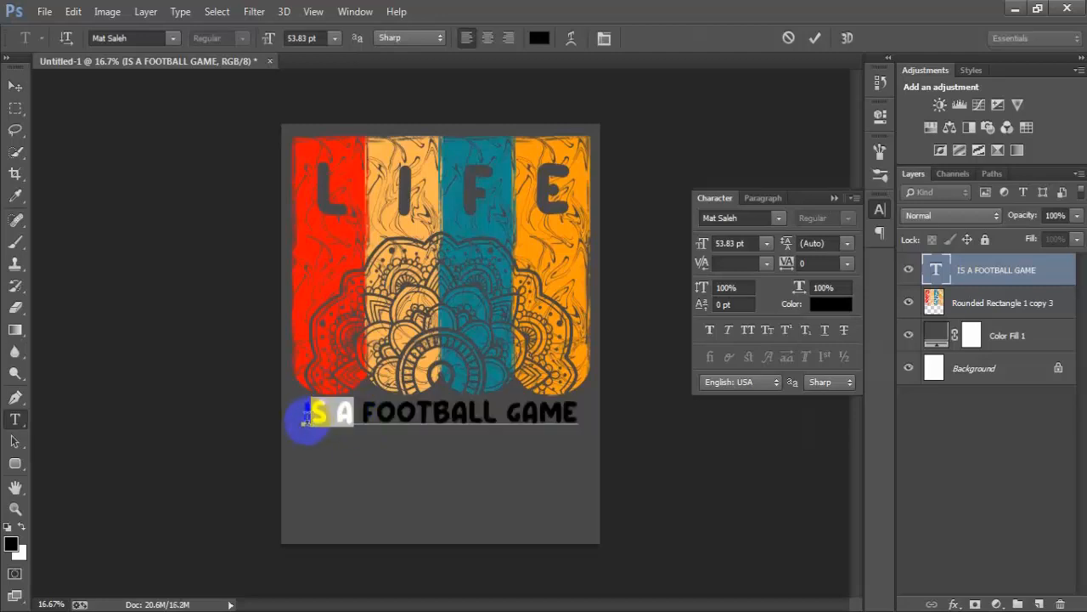
left_click(831, 303)
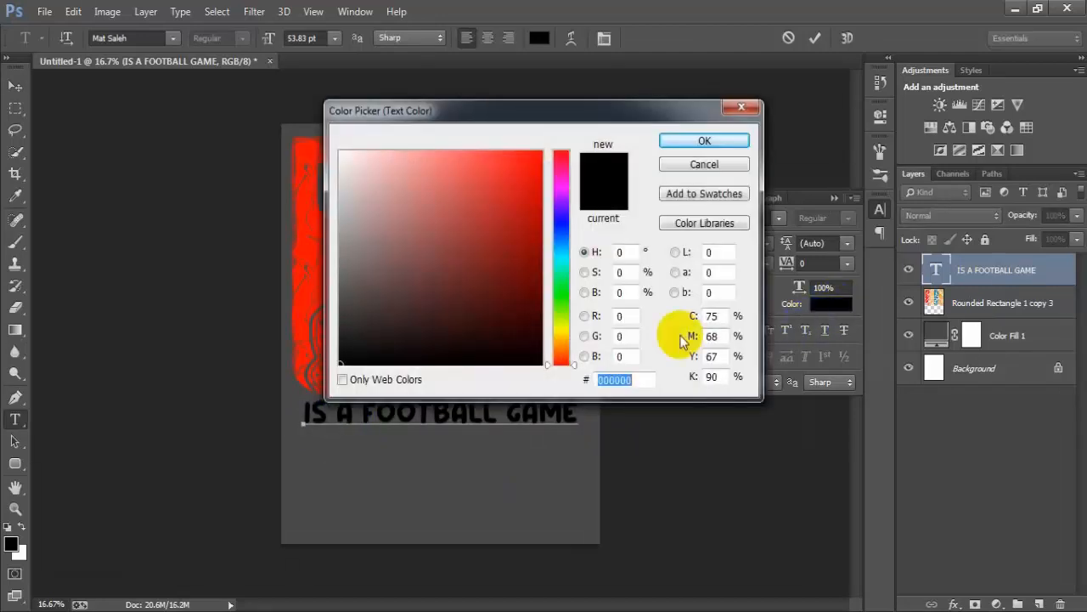
left_click(310, 269)
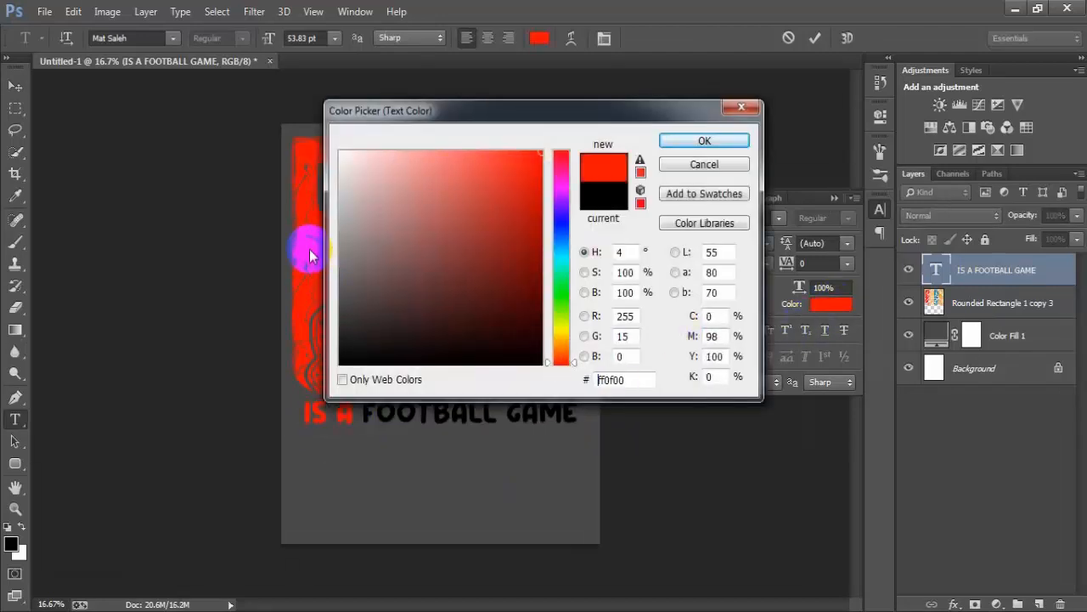
left_click(674, 143)
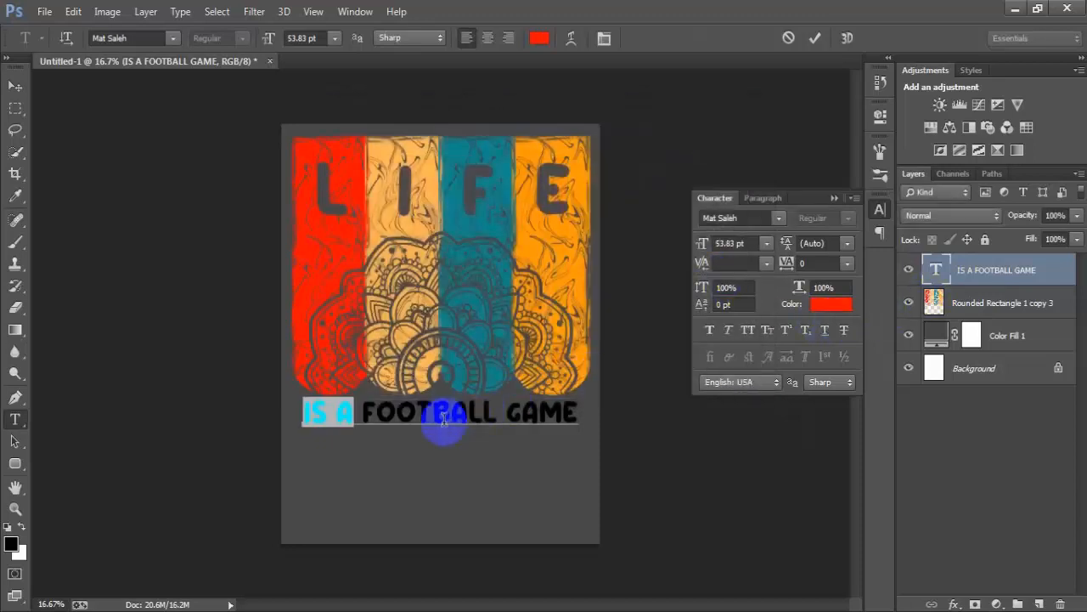
- Recolour the letters "FOOT" with the light orange sampled from the second bar
left_click_drag(430, 416, 367, 416)
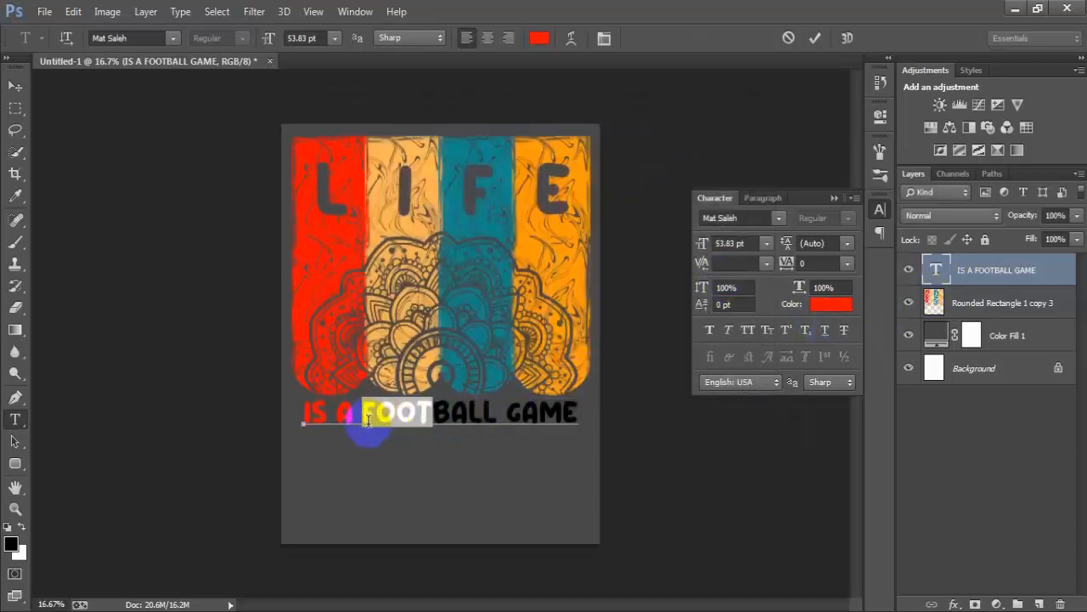
left_click(831, 304)
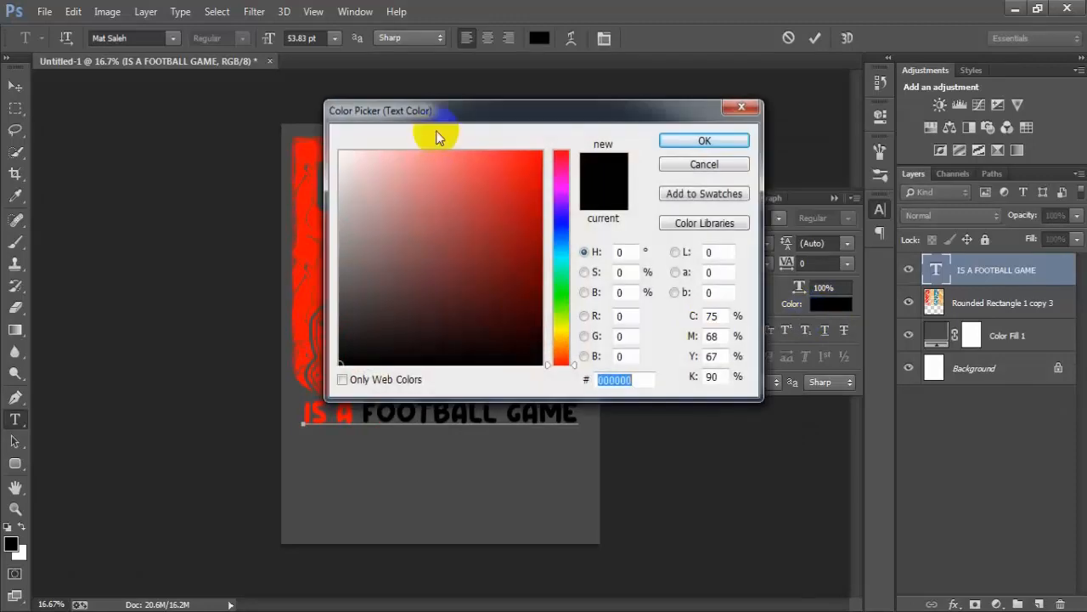
left_click_drag(441, 112, 602, 93)
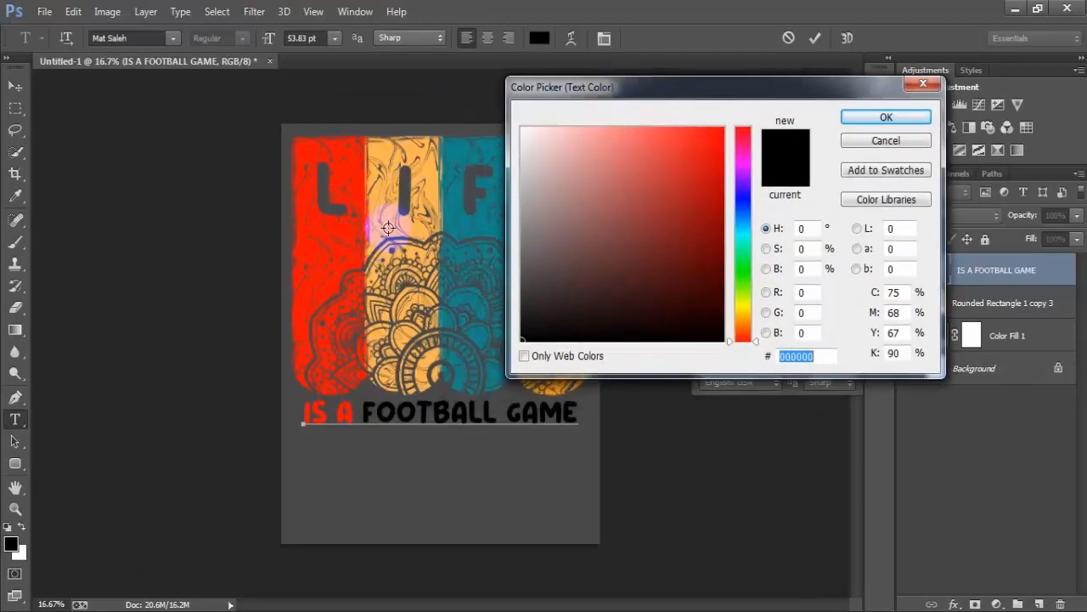
left_click(389, 220)
left_click(886, 116)
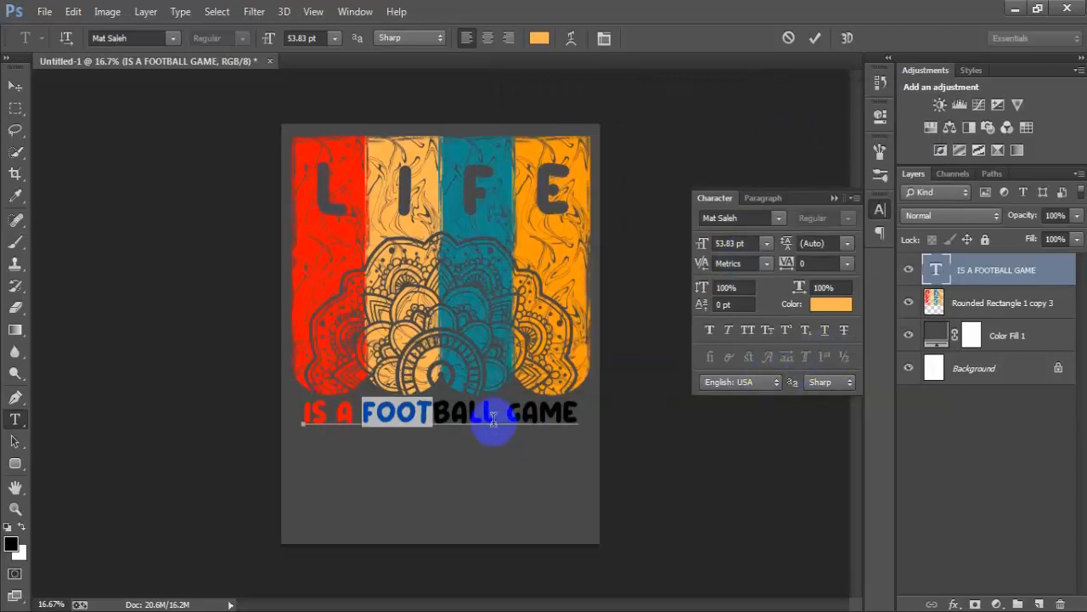
- Recolour the letters "BALL" with teal 128a90 sampled from the third bar
left_click_drag(497, 416, 434, 415)
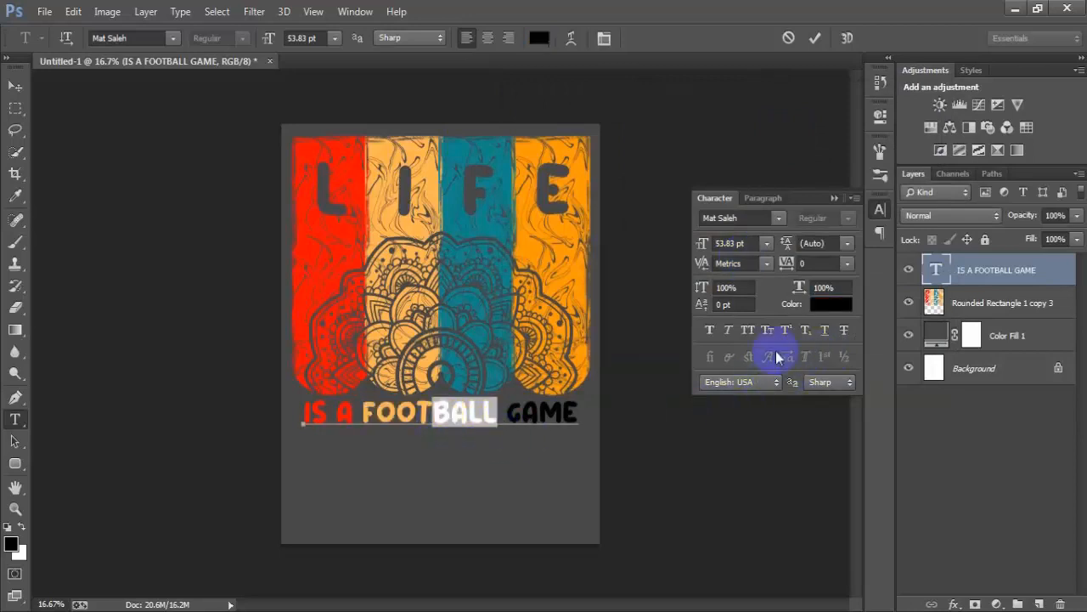
left_click(829, 313)
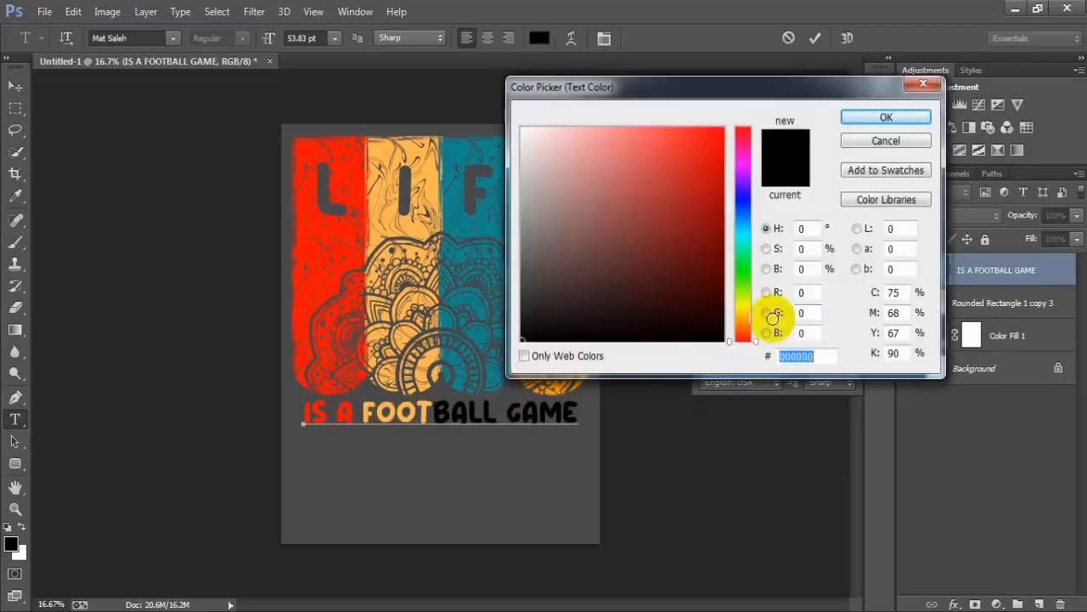
left_click(489, 229)
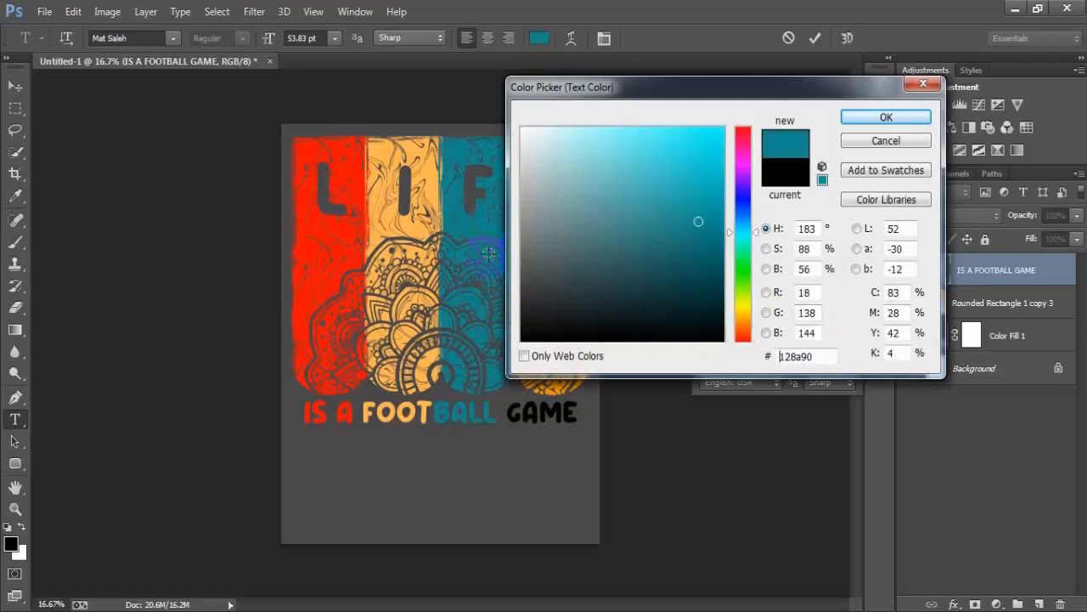
left_click(884, 118)
- Recolour the word "GAME" with orange ff9a09 sampled from the fourth bar and finish editing the text
left_click_drag(578, 415, 507, 415)
left_click(826, 308)
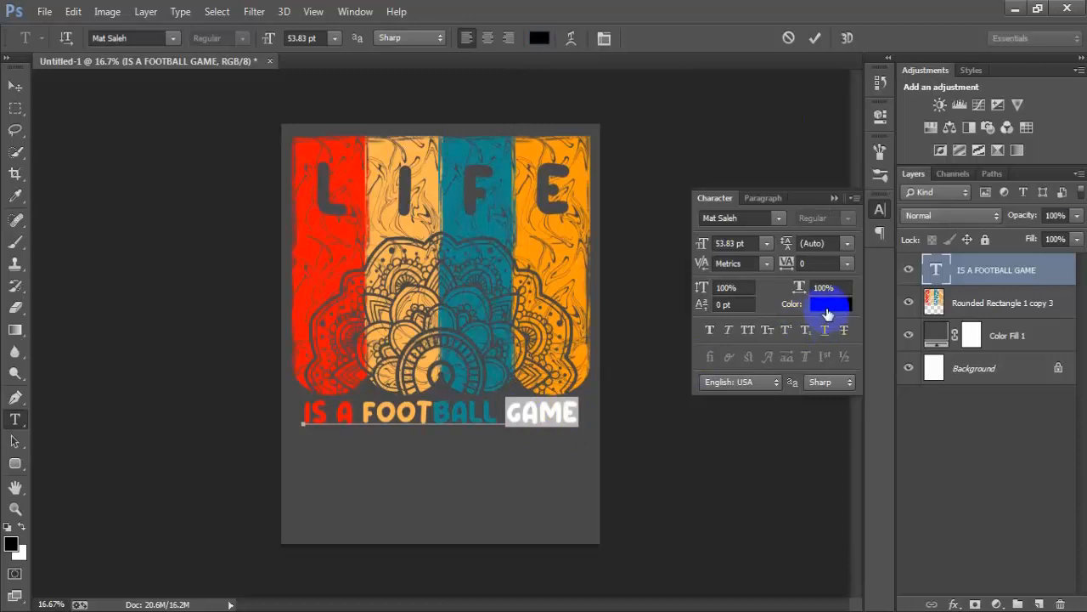
left_click_drag(664, 89, 711, 103)
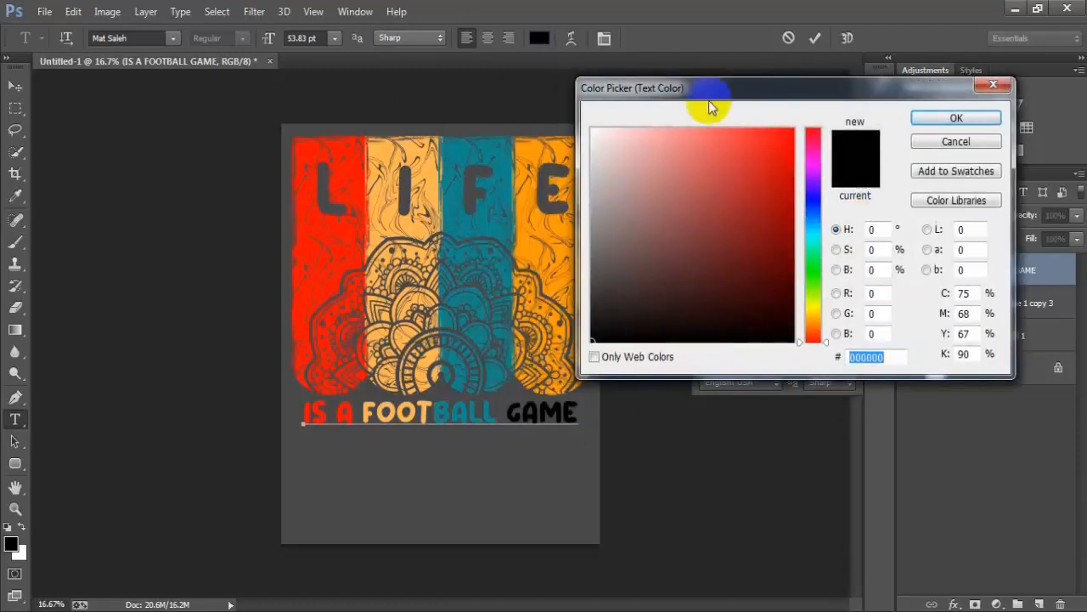
left_click(550, 258)
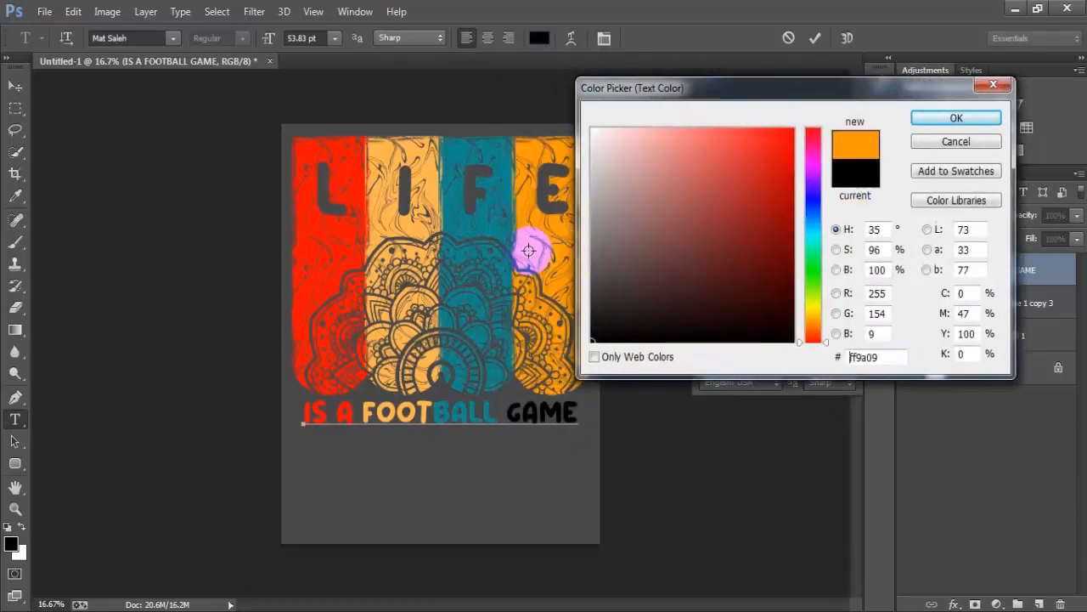
left_click(936, 119)
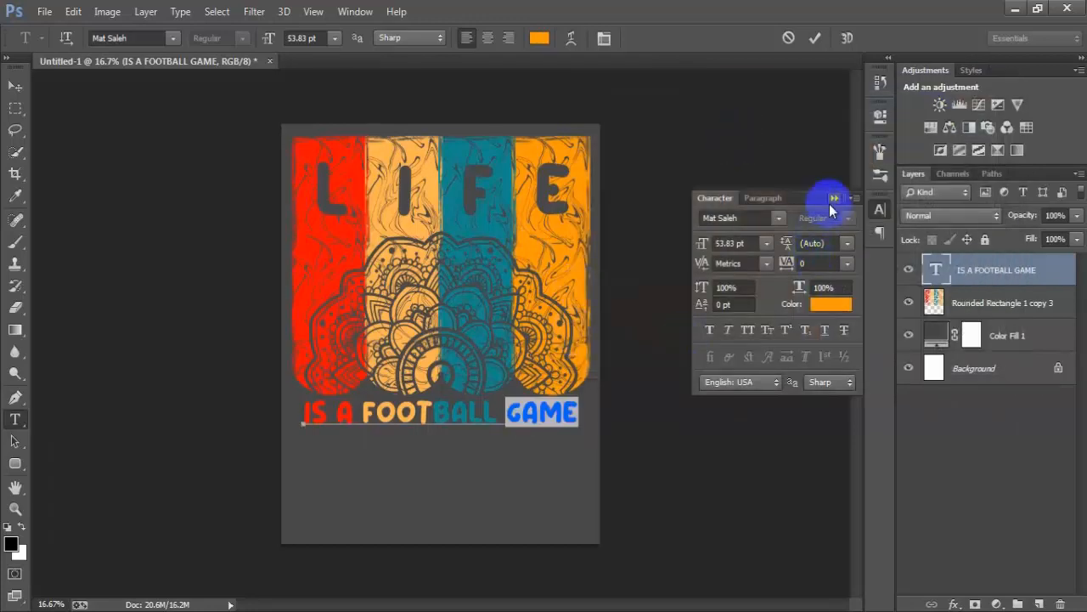
left_click(832, 201)
left_click(15, 86)
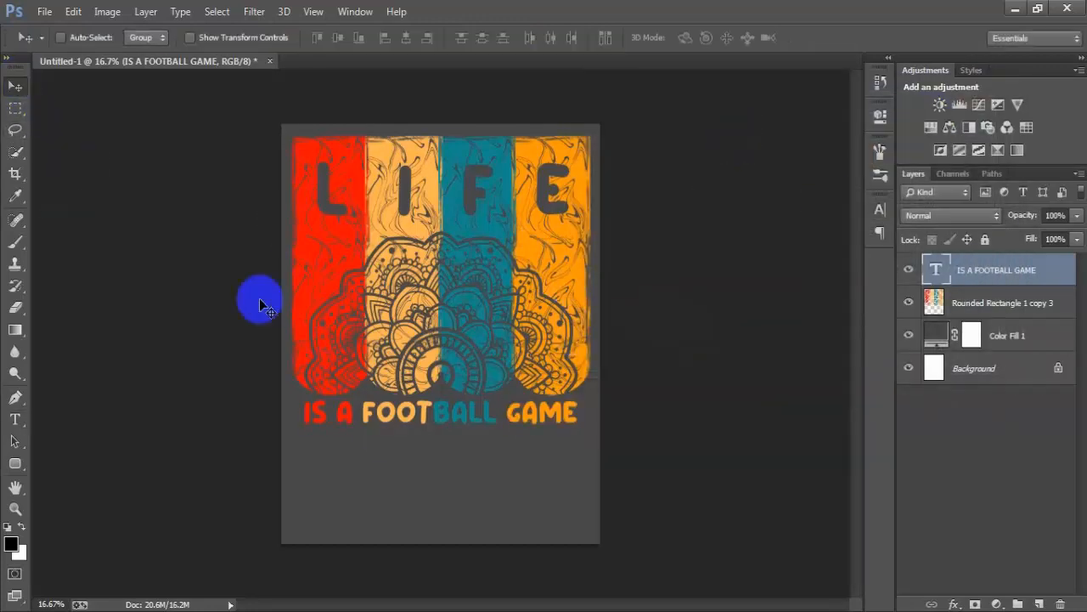
- Centre the IS A FOOTBALL GAME text and the coloured bars horizontally on the background, and group these two layers
left_click(1032, 305, "ctrl")
left_click(1000, 366, "ctrl")
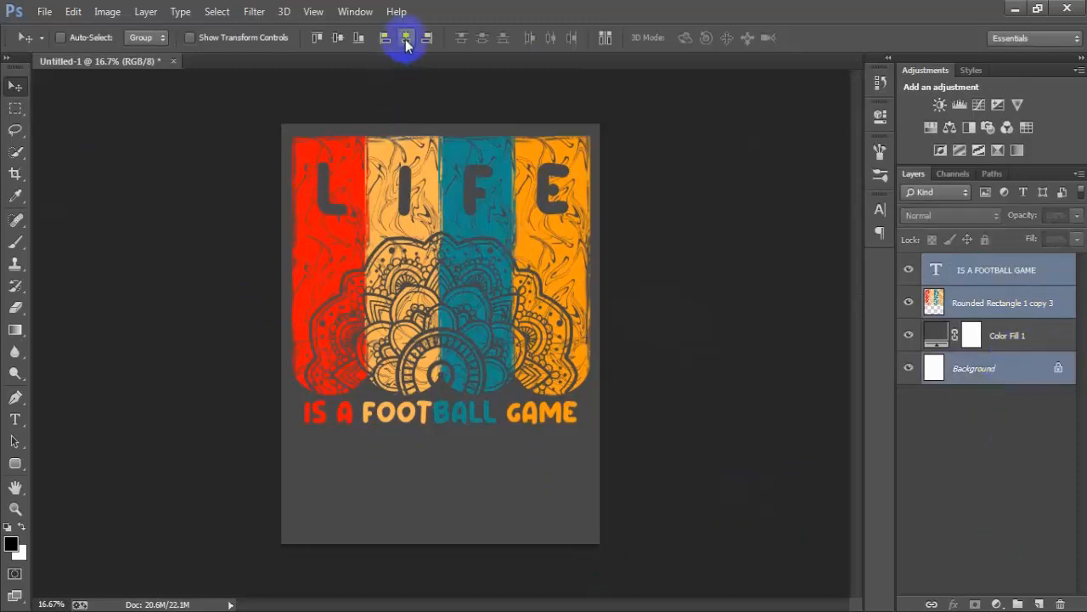
left_click(1000, 281)
left_click(1003, 303, "ctrl")
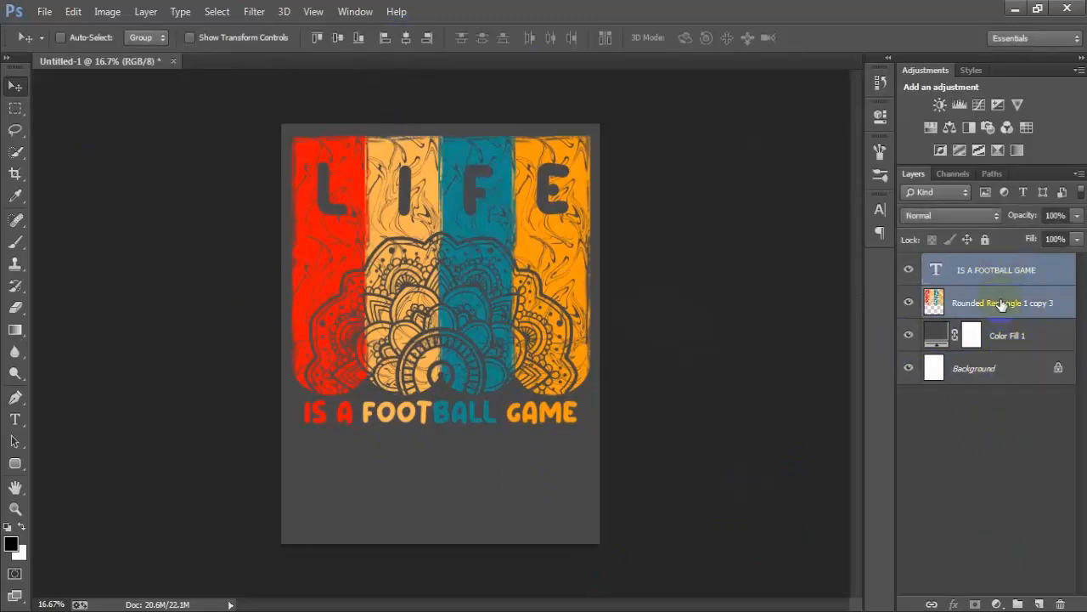
key("ctrl+g")
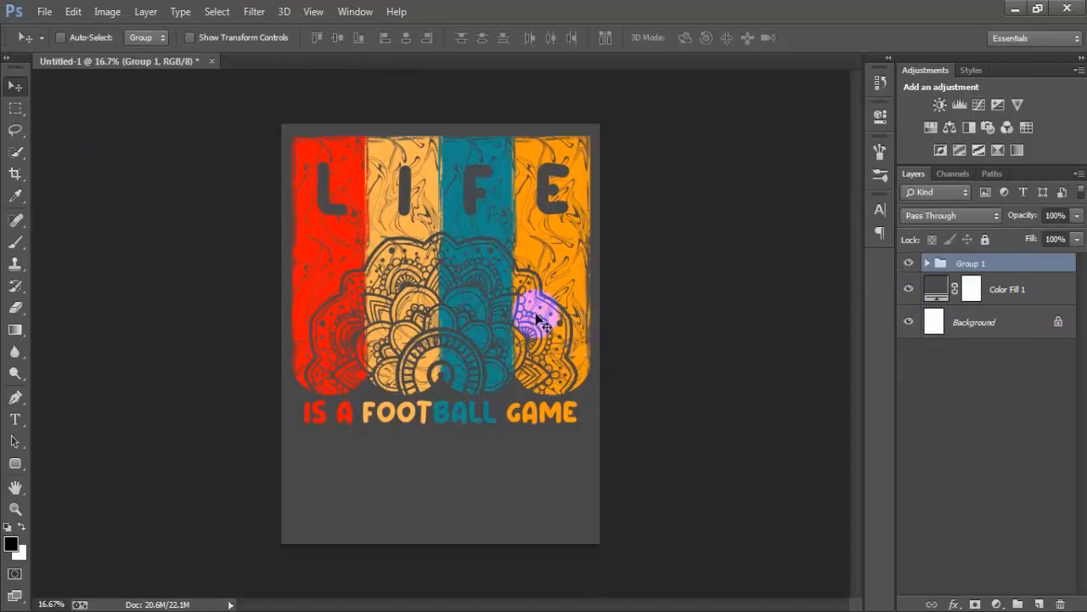
- Move the grouped bars and text slightly lower on the canvas and centre the group horizontally on the background
left_click_drag(533, 315, 532, 343)
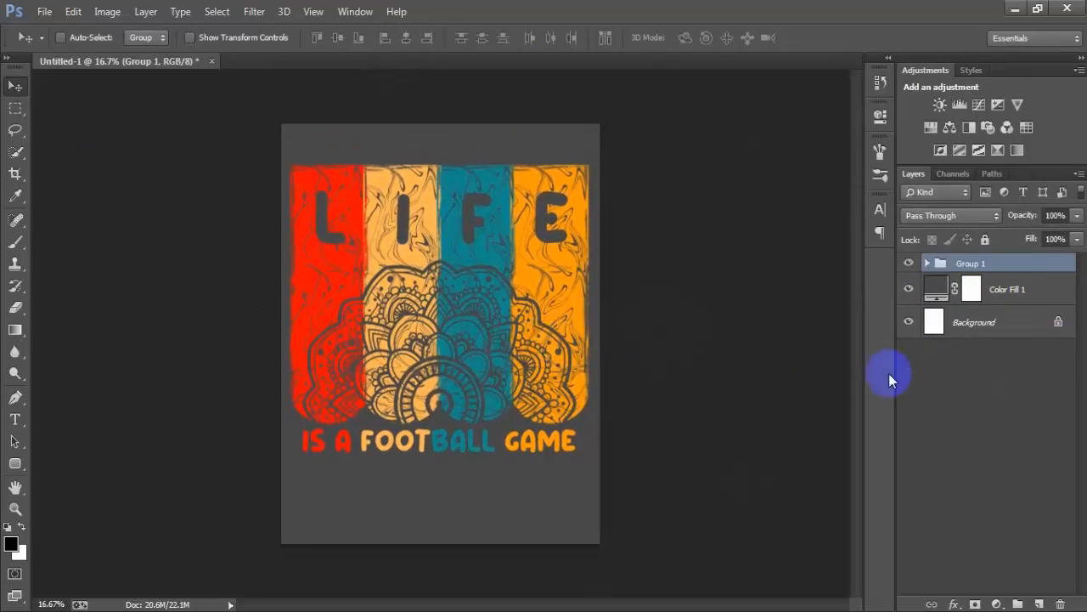
left_click(1011, 330, "ctrl")
left_click(404, 40)
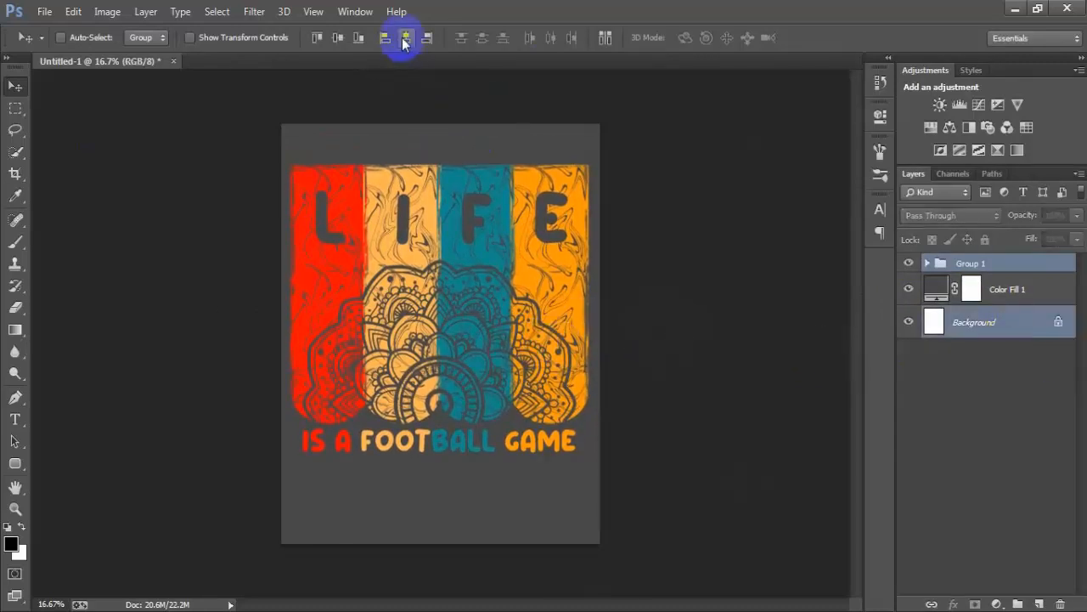
left_click(992, 266)
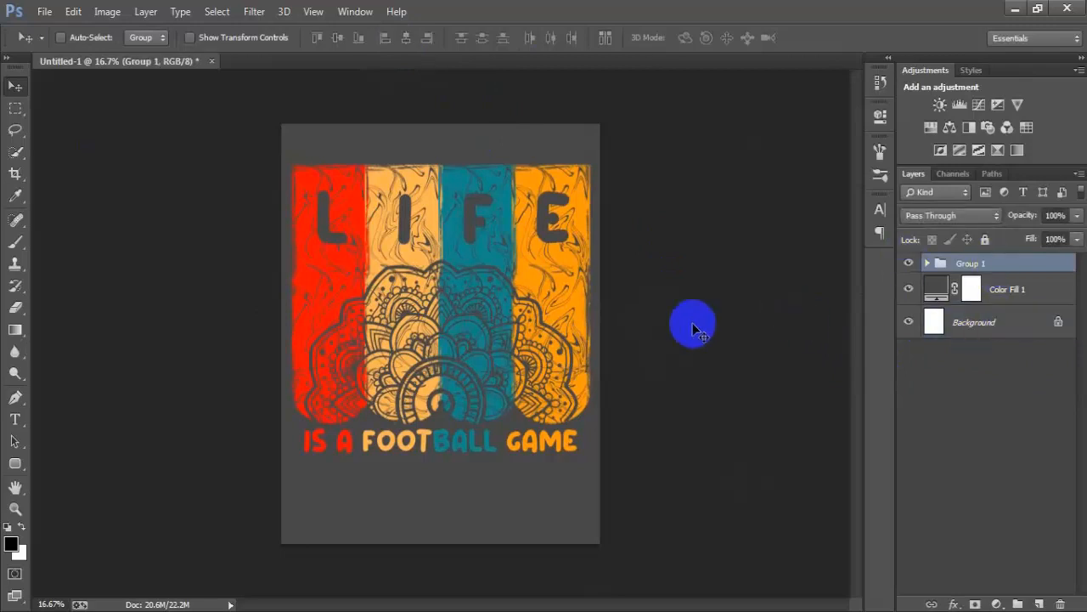
- Change the Color Fill 1 layer's colour to black 000000, and hide both it and the Background layer
double_click(936, 292)
left_click(541, 364)
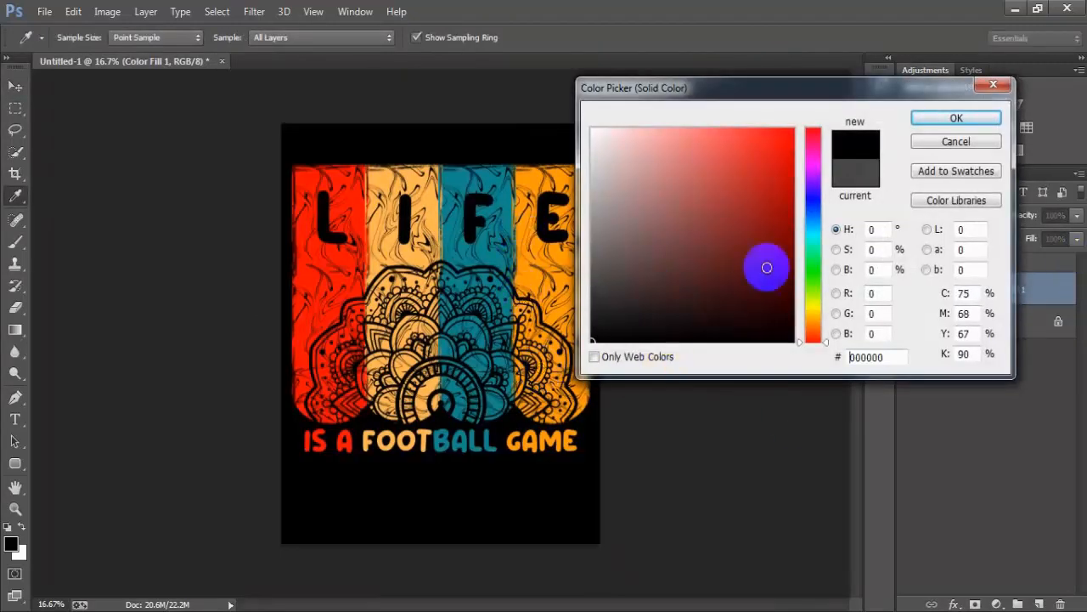
left_click(934, 120)
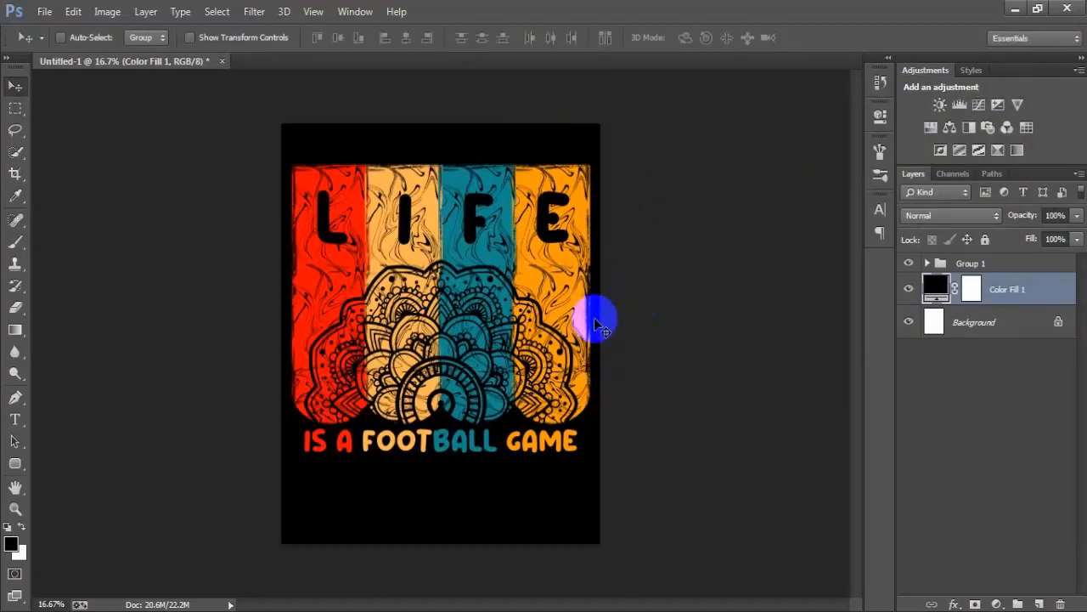
left_click(909, 290)
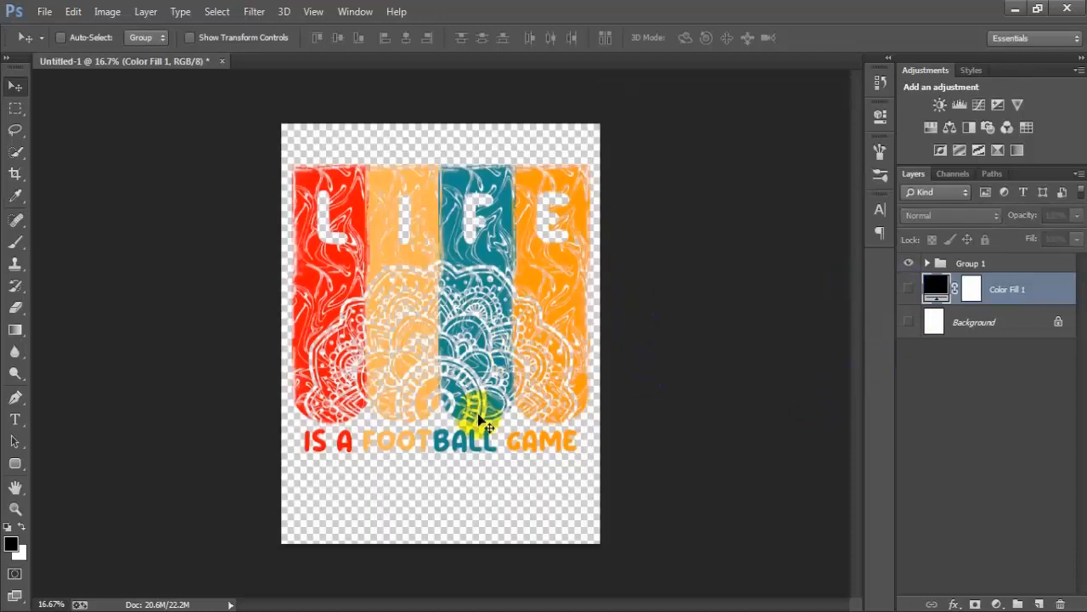